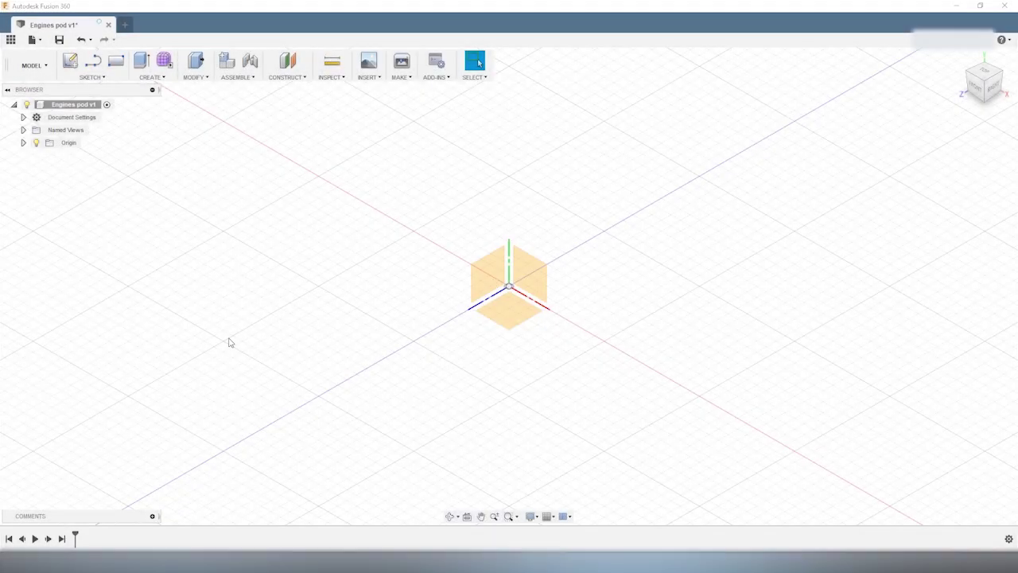
- Start a sketch on the front plane and draw the Ø90 mm circle
{"action": "left_click", "coordinate": [503, 294]}
{"action": "key", "text": "Return"}
{"action": "key", "text": "Escape"}
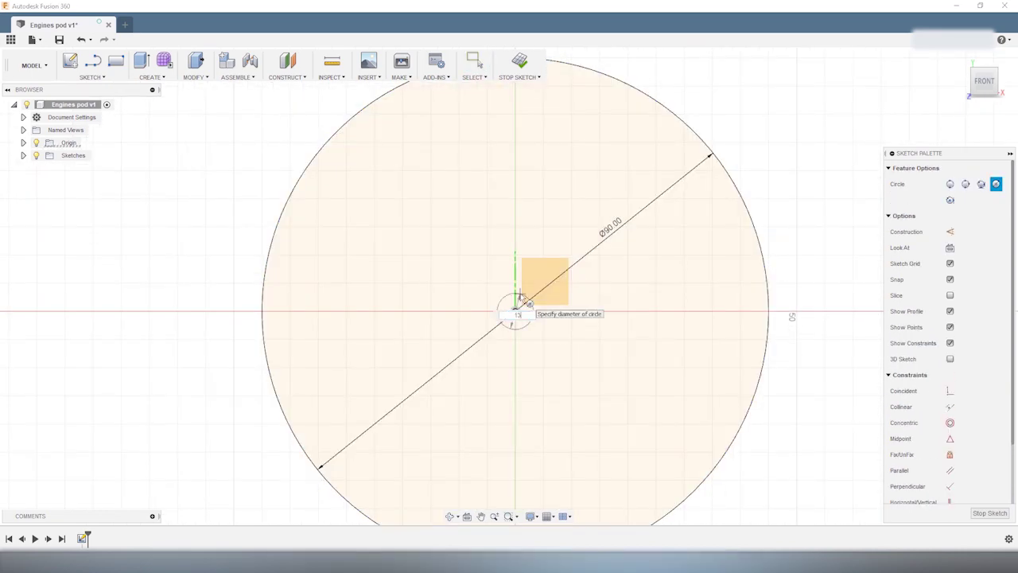
- Rectangular-pattern the small engine circles, including a copy along the 15° line
{"action": "left_click", "coordinate": [99, 77]}
{"action": "left_click", "coordinate": [111, 342]}
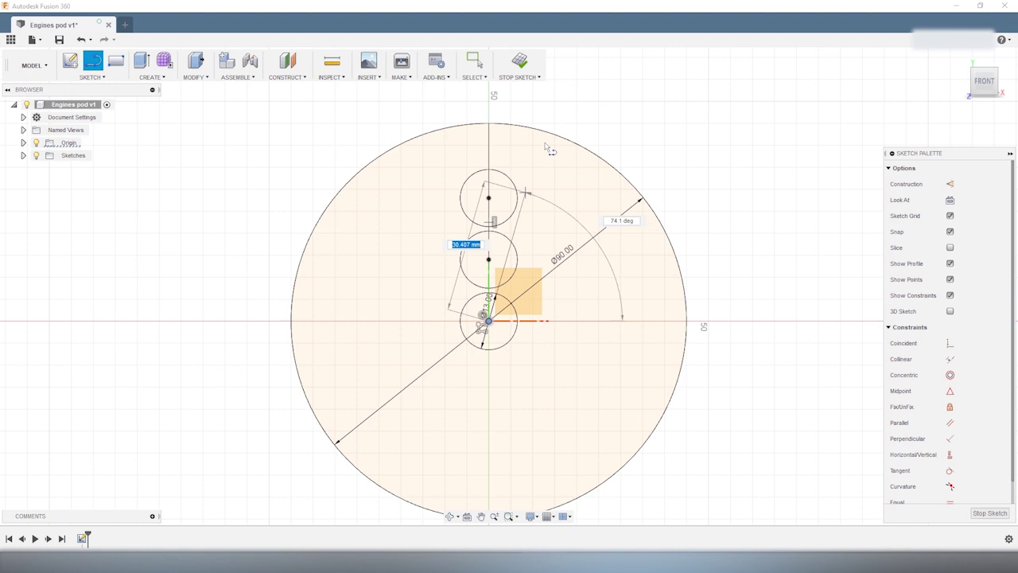
{"action": "left_click", "coordinate": [535, 123]}
{"action": "left_click", "coordinate": [99, 77]}
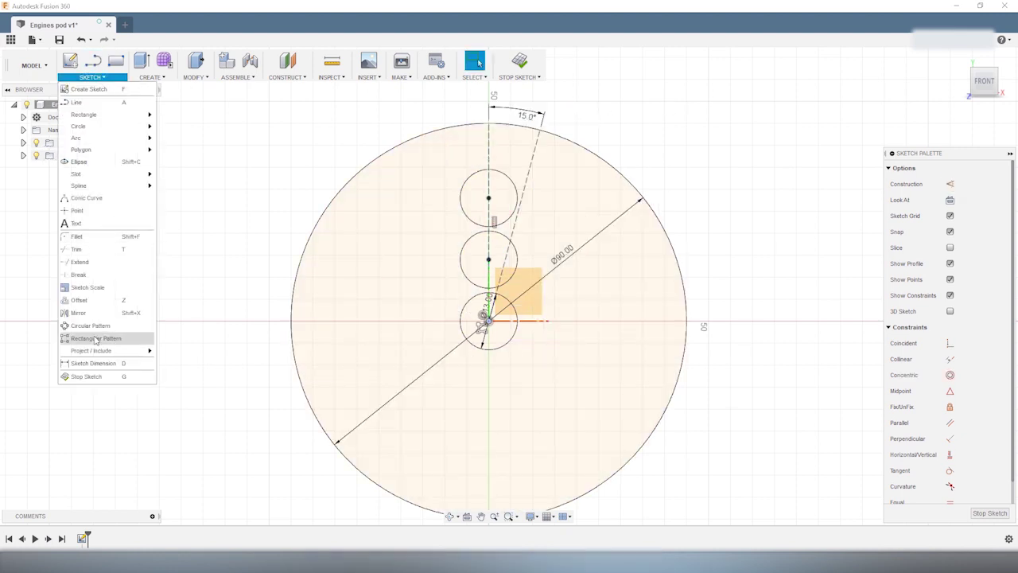
{"action": "left_click", "coordinate": [111, 342]}
{"action": "key", "text": "Return"}
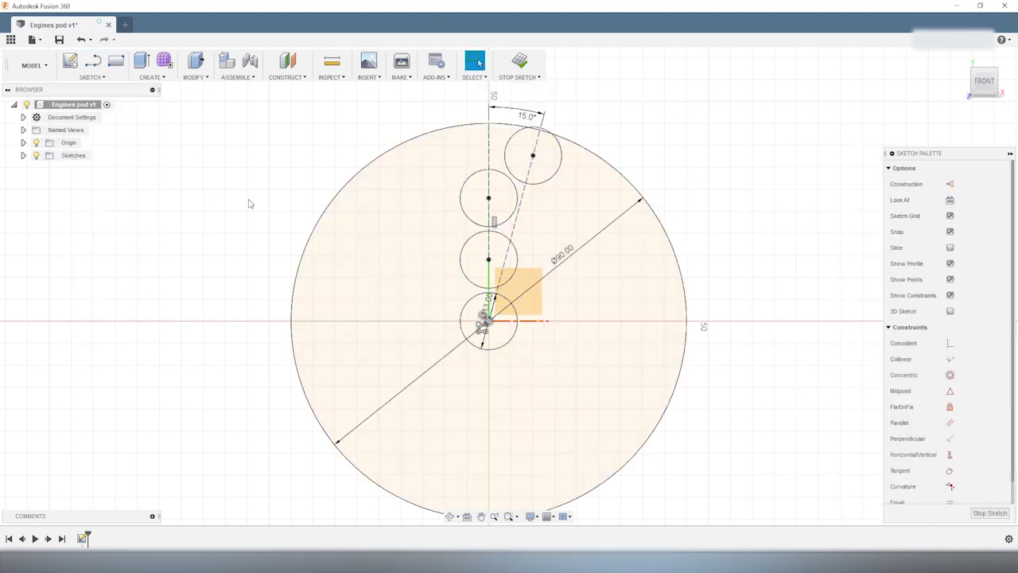
- Circular-pattern the engine circles into a six-circle ring, then pattern the outer circles
{"action": "left_click", "coordinate": [88, 325]}
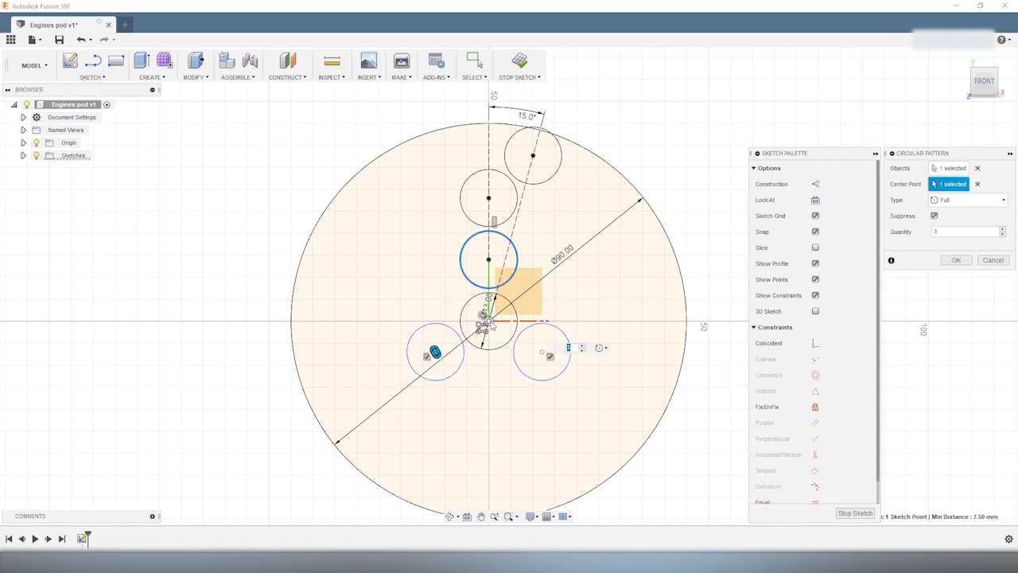
{"action": "key", "text": "Return"}
{"action": "left_click", "coordinate": [100, 78]}
{"action": "left_click", "coordinate": [88, 326]}
{"action": "left_click", "coordinate": [512, 180]}
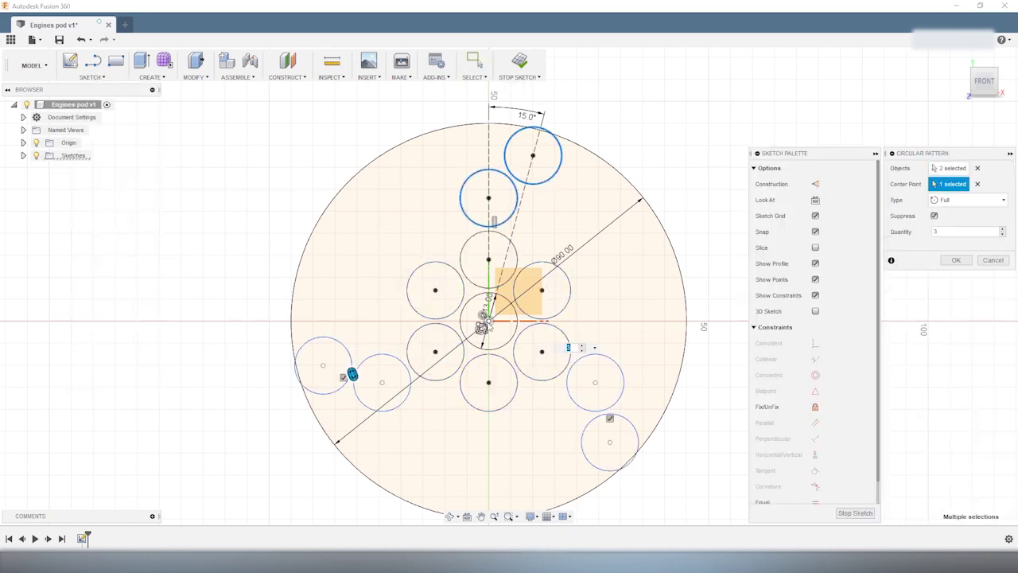
- Complete the outer-ring circular pattern and draw short lines starting on the arc
{"action": "key", "text": "Return"}
{"action": "scroll", "coordinate": [493, 278], "scroll_direction": "up", "scroll_amount": 8}
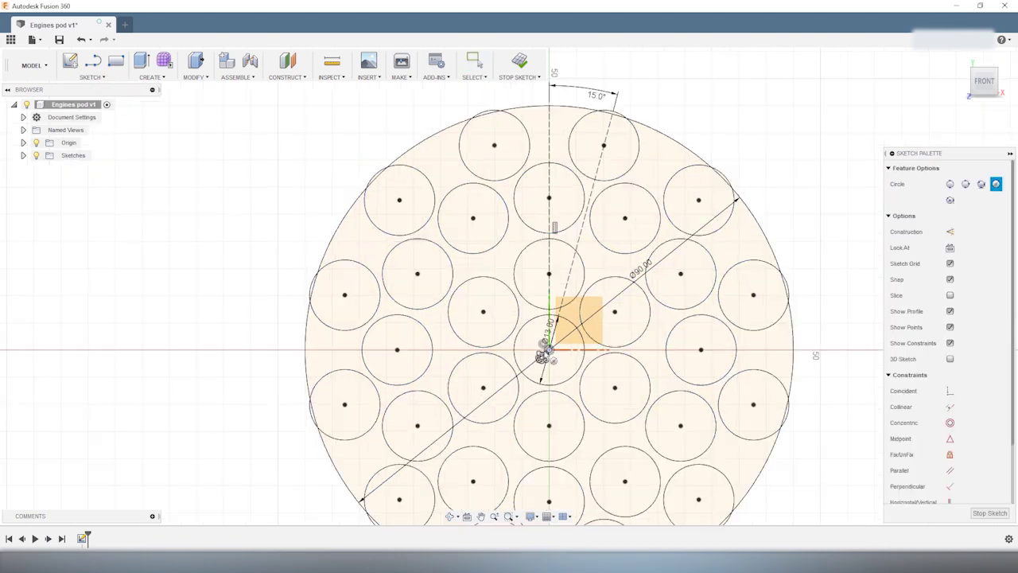
{"action": "key", "text": "l"}
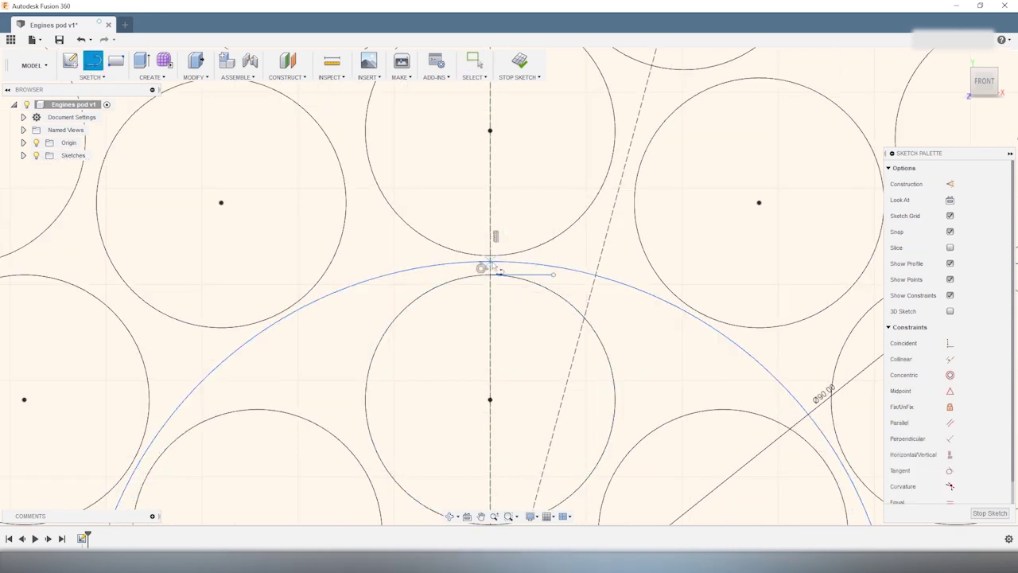
{"action": "left_click", "coordinate": [491, 257]}
{"action": "scroll", "coordinate": [557, 269], "scroll_direction": "up", "scroll_amount": 3}
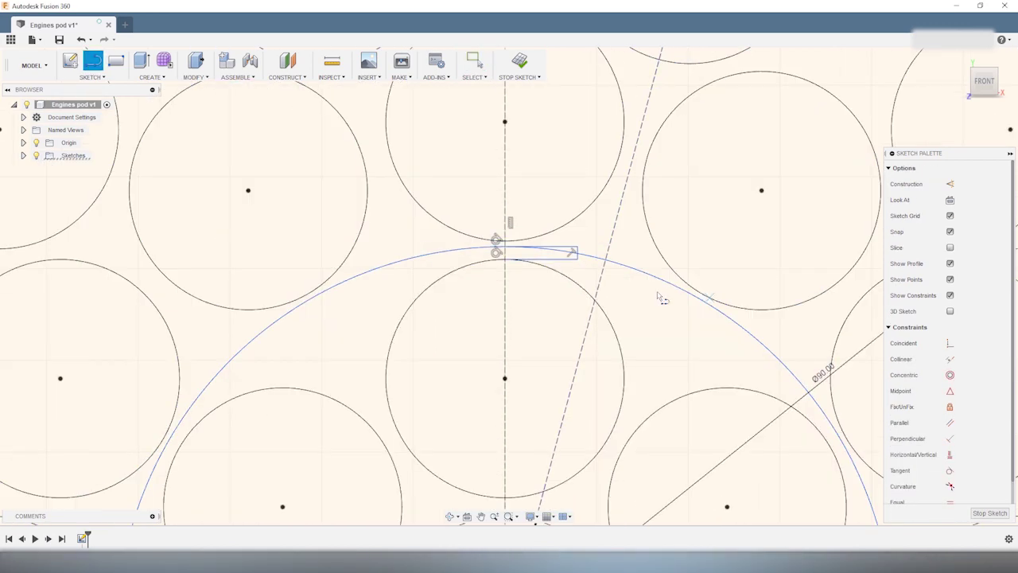
{"action": "scroll", "coordinate": [660, 299], "scroll_direction": "down", "scroll_amount": 3}
{"action": "scroll", "coordinate": [660, 299], "scroll_direction": "up", "scroll_amount": 5}
{"action": "left_click", "coordinate": [696, 290]}
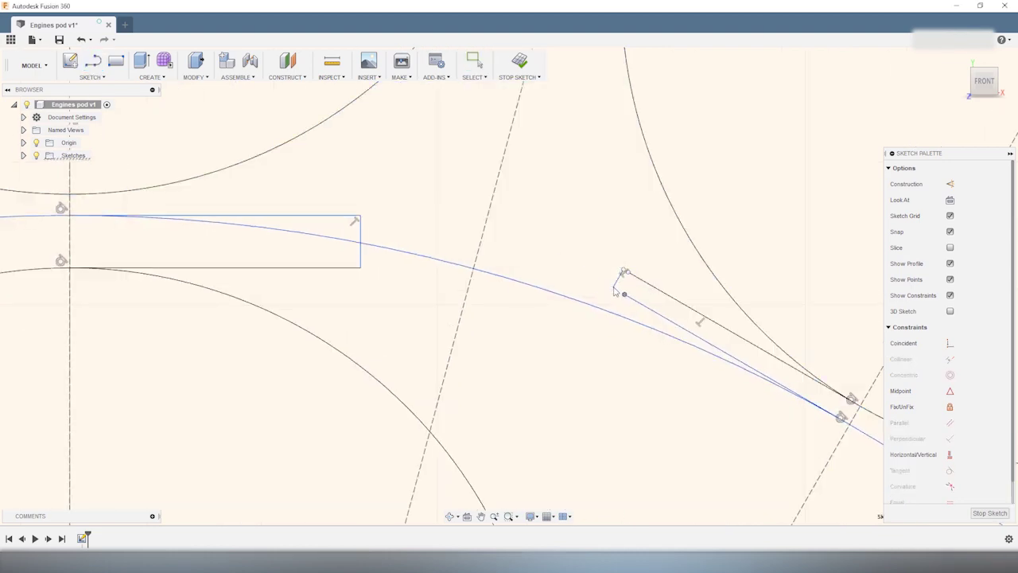
{"action": "scroll", "coordinate": [585, 318], "scroll_direction": "down", "scroll_amount": 2}
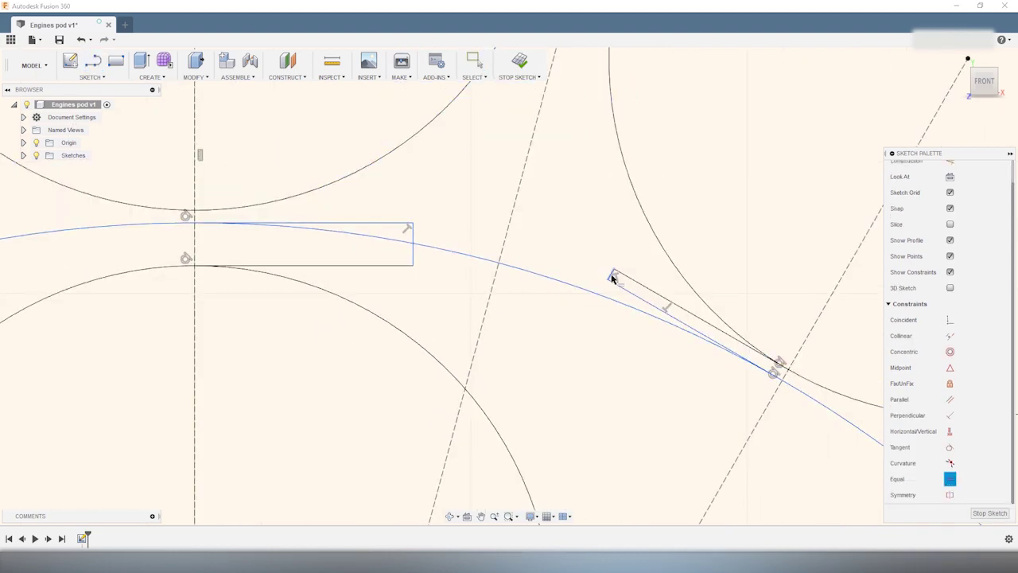
- Make the right-hand line construction and pull the upper arc onto the middle circle
{"action": "left_click", "coordinate": [620, 294]}
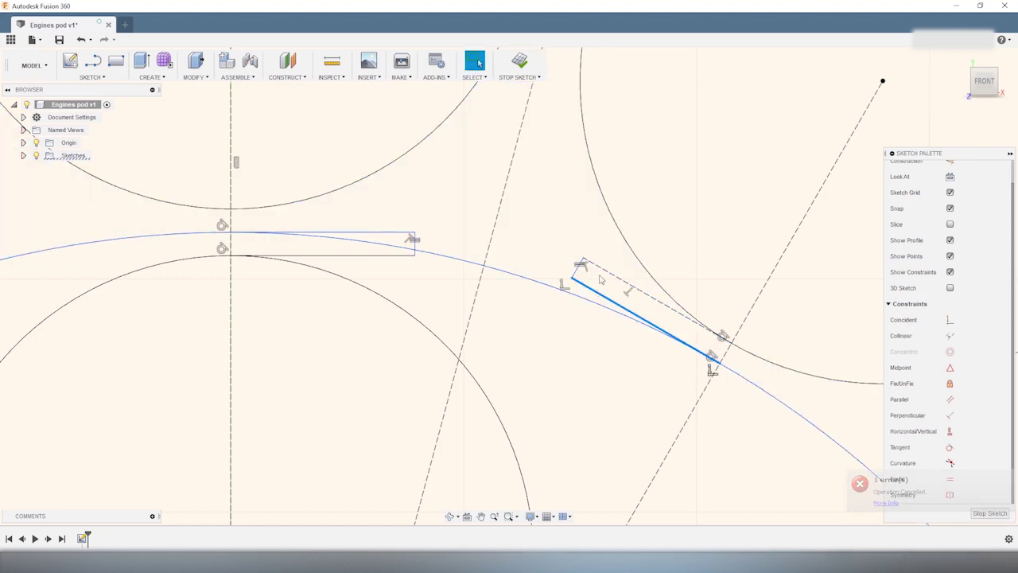
{"action": "left_click", "coordinate": [397, 255]}
{"action": "left_click", "coordinate": [574, 259]}
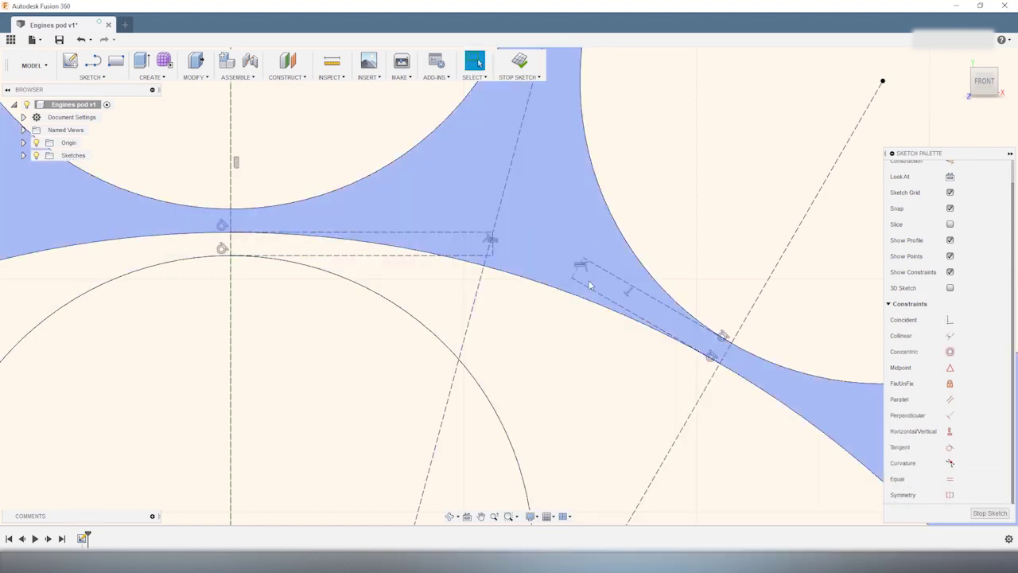
{"action": "scroll", "coordinate": [454, 332], "scroll_direction": "up", "scroll_amount": 3}
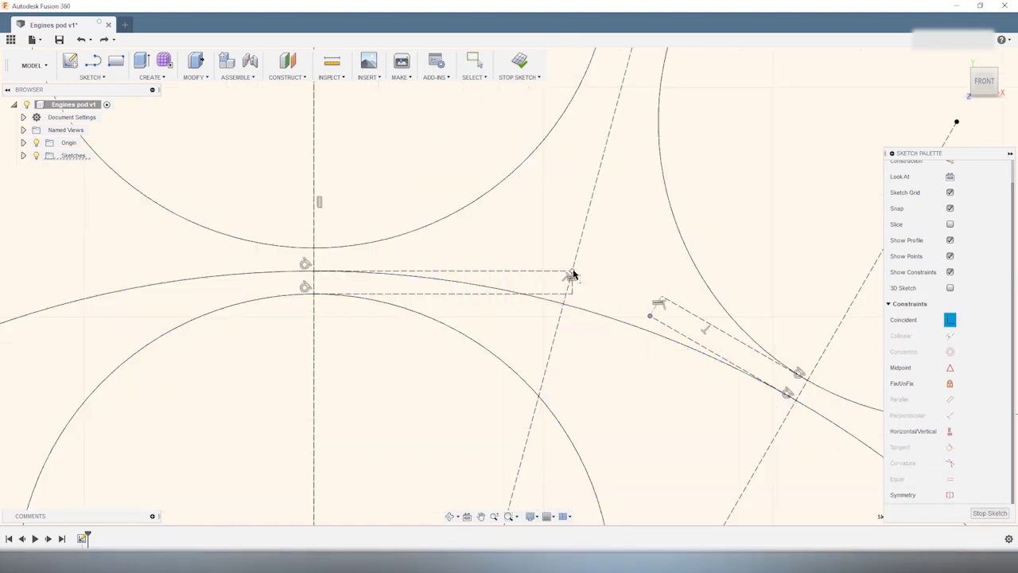
{"action": "key", "text": "Escape"}
{"action": "scroll", "coordinate": [573, 275], "scroll_direction": "down", "scroll_amount": 5}
{"action": "scroll", "coordinate": [608, 230], "scroll_direction": "up", "scroll_amount": 5}
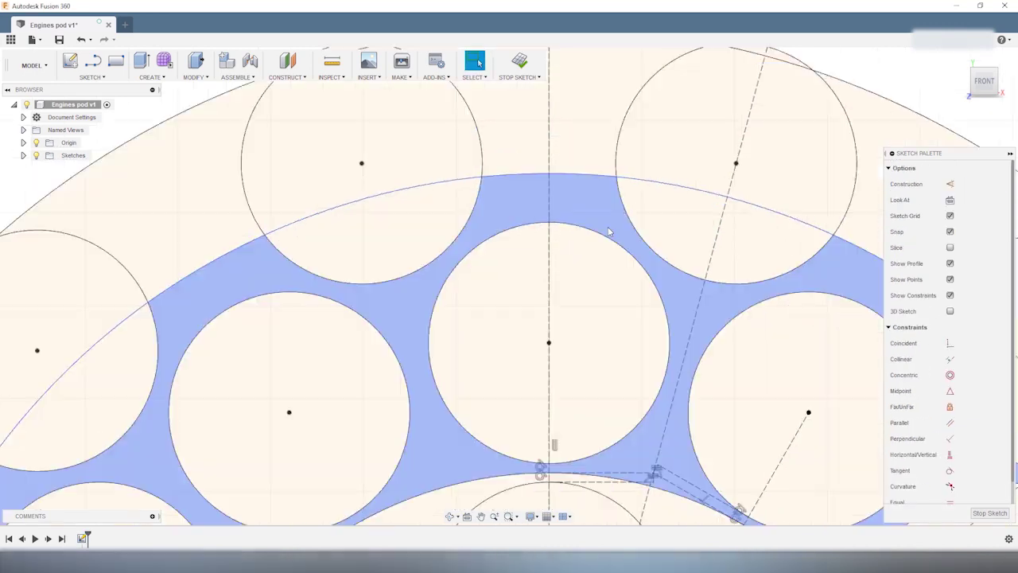
{"action": "left_click_drag", "start_coordinate": [588, 177], "coordinate": [570, 236]}
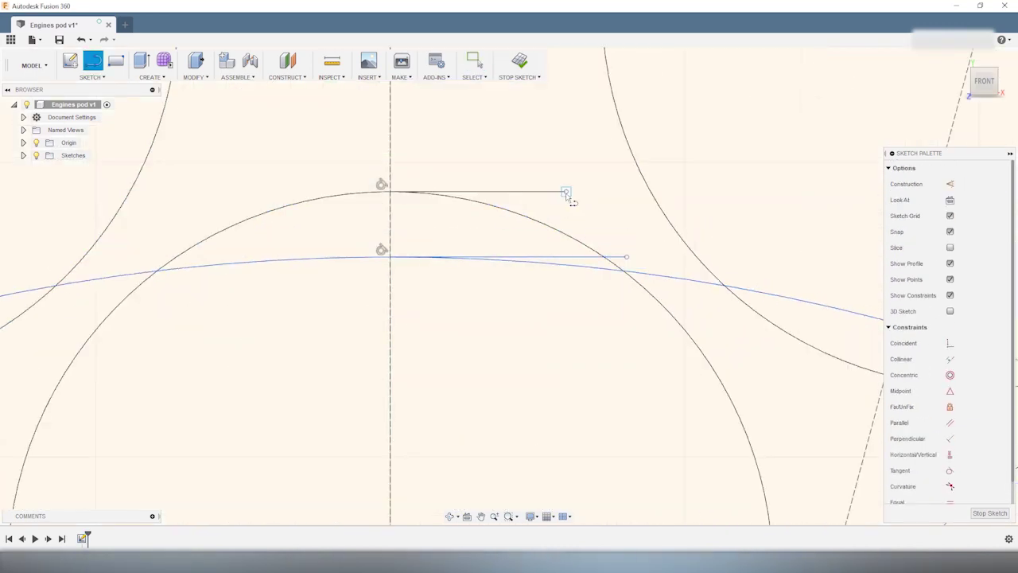
{"action": "scroll", "coordinate": [628, 228], "scroll_direction": "down", "scroll_amount": 4}
- Make the right sketch point coincident with the arc line where they meet
{"action": "key", "text": "l"}
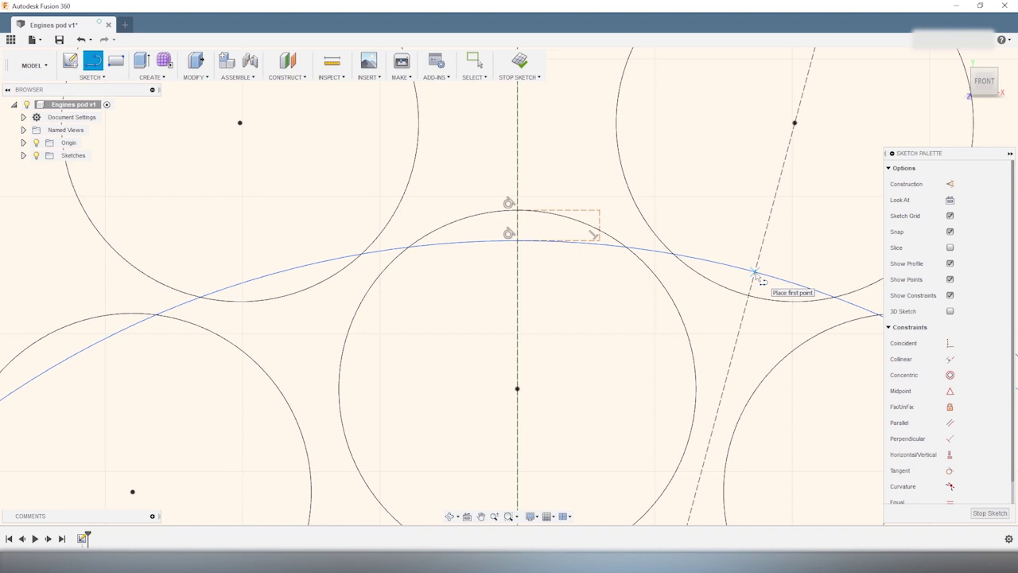
{"action": "key", "text": "Escape"}
{"action": "scroll", "coordinate": [731, 301], "scroll_direction": "up", "scroll_amount": 3}
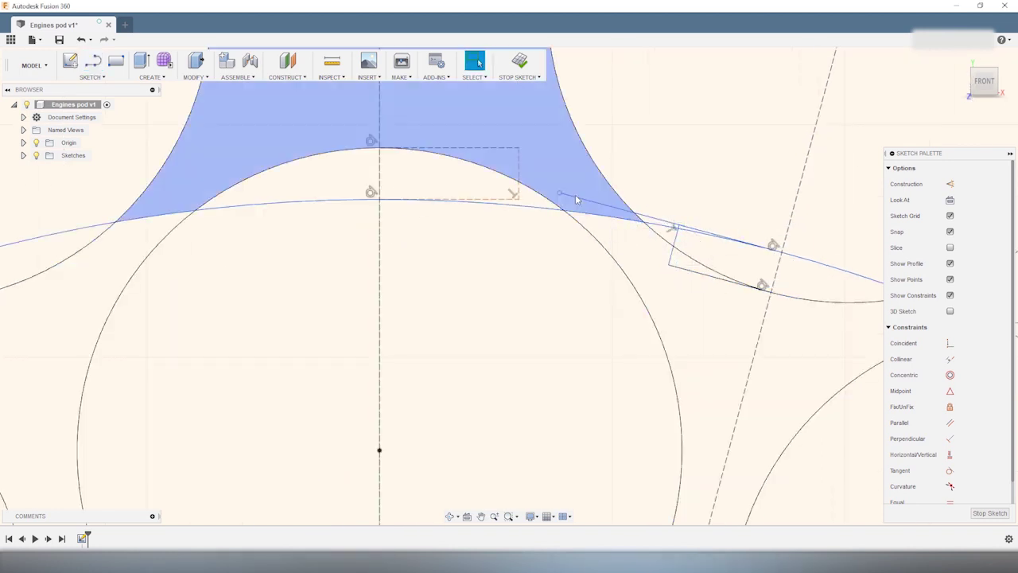
{"action": "left_click", "coordinate": [659, 207]}
{"action": "left_click", "coordinate": [682, 222]}
{"action": "scroll", "coordinate": [682, 224], "scroll_direction": "up", "scroll_amount": 2}
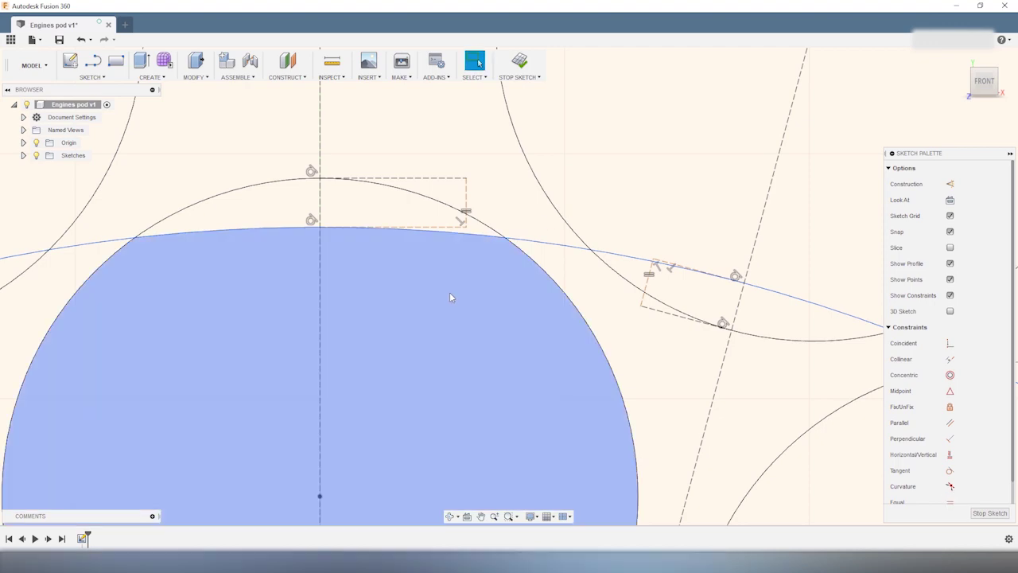
{"action": "left_click", "coordinate": [640, 256]}
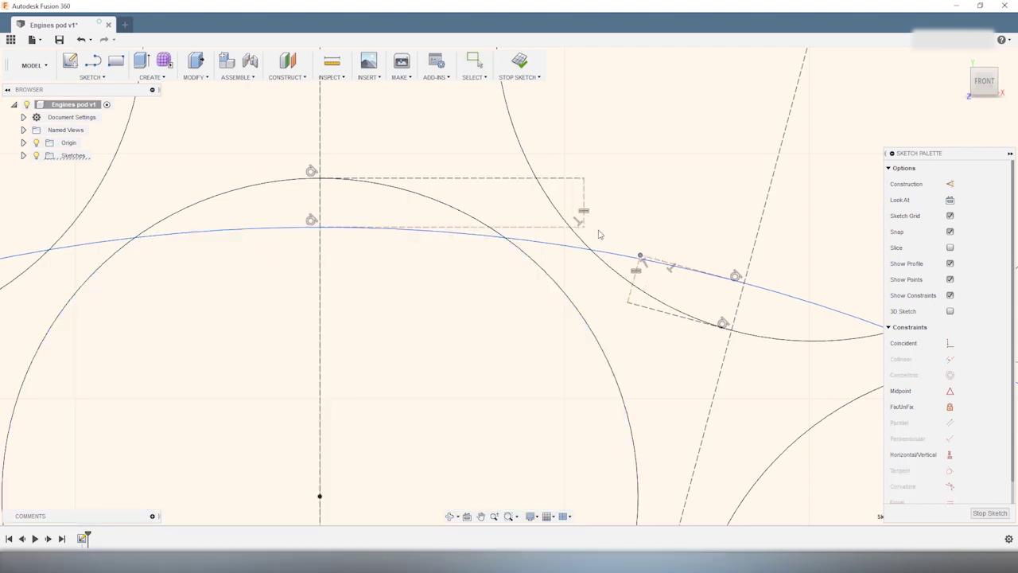
{"action": "scroll", "coordinate": [584, 231], "scroll_direction": "down", "scroll_amount": 15}
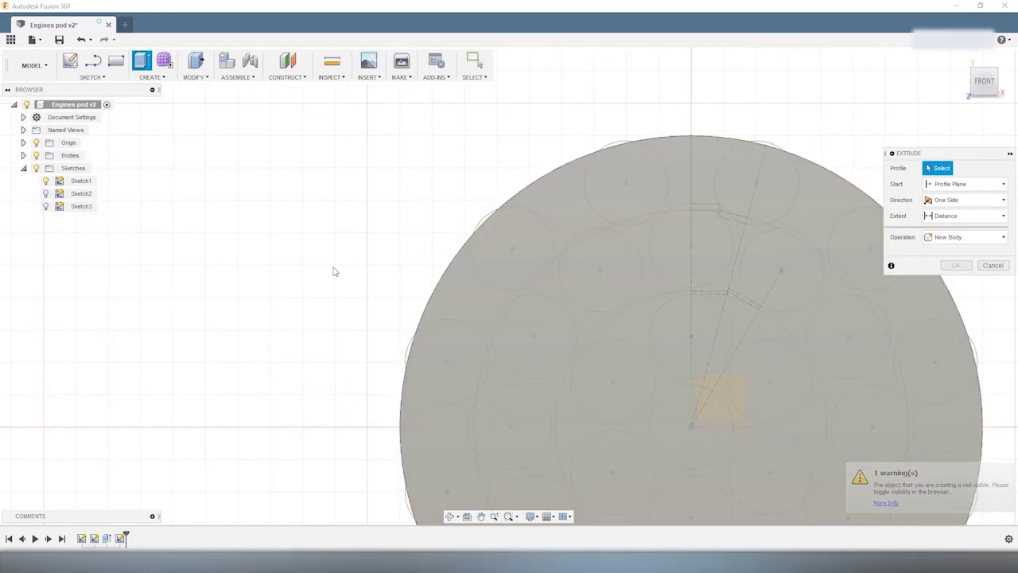
- Zoom the view on the stepped three-tier disc
{"action": "scroll", "coordinate": [575, 250], "scroll_direction": "down", "scroll_amount": 2}
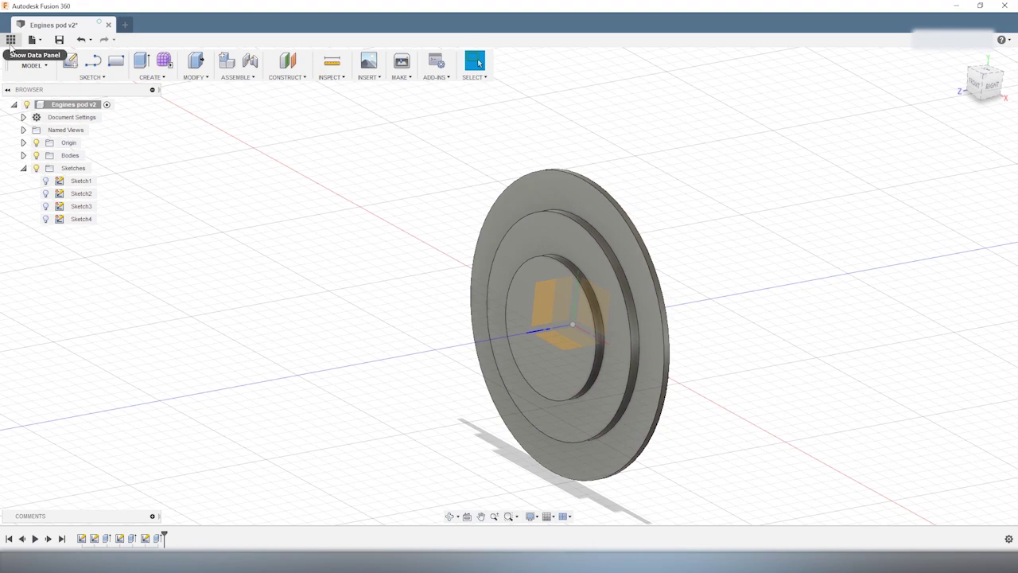
- Insert the Engine design from the Data Panel into the pod
{"action": "left_click", "coordinate": [11, 40]}
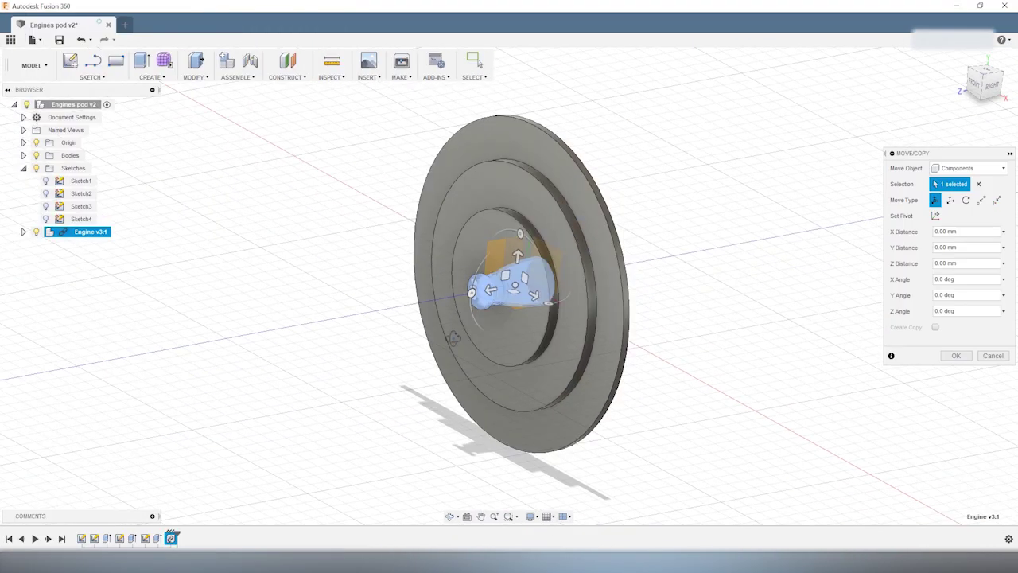
{"action": "left_click_drag", "start_coordinate": [509, 239], "coordinate": [552, 219]}
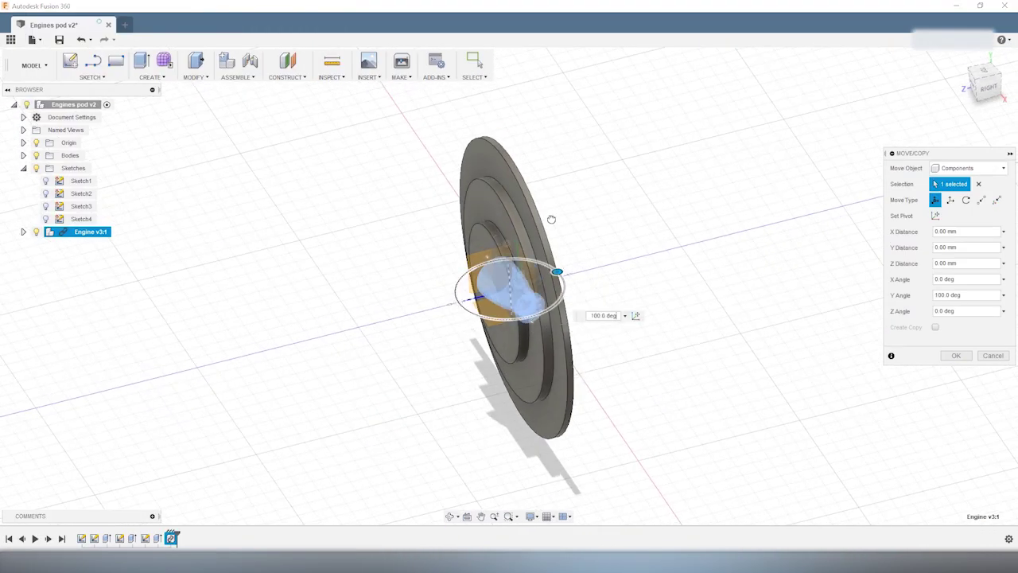
{"action": "middle_click_drag", "start_coordinate": [434, 320], "coordinate": [422, 361], "text": "shift"}
- Joint the engine to the disc centre and view it from the front
{"action": "key", "text": "j"}
{"action": "key", "text": "Return"}
{"action": "scroll", "coordinate": [424, 286], "scroll_direction": "up", "scroll_amount": 5}
{"action": "left_click", "coordinate": [440, 248]}
{"action": "scroll", "coordinate": [581, 387], "scroll_direction": "down", "scroll_amount": 5}
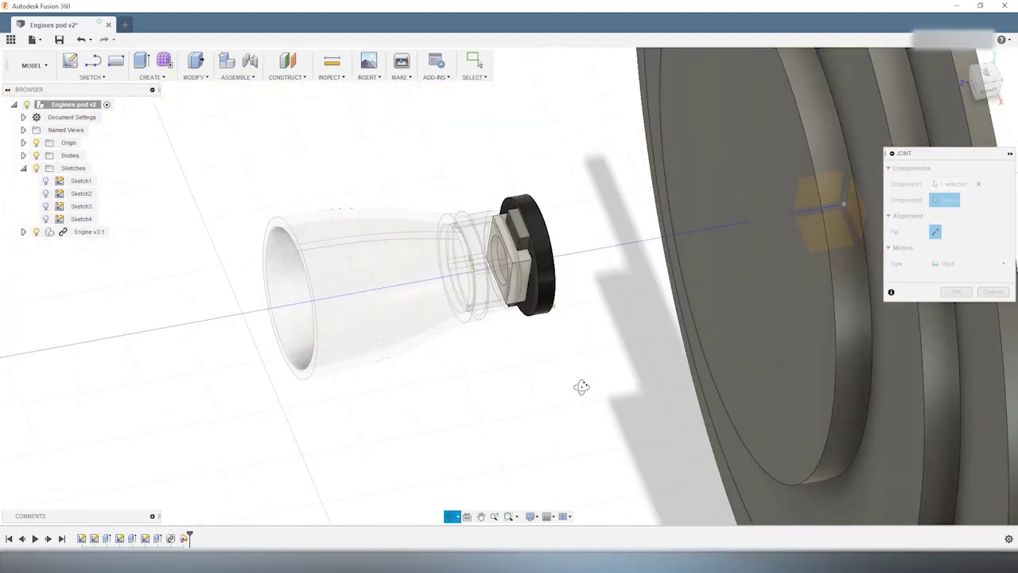
{"action": "left_click", "coordinate": [715, 224]}
{"action": "key", "text": "Return"}
{"action": "scroll", "coordinate": [593, 288], "scroll_direction": "down", "scroll_amount": 3}
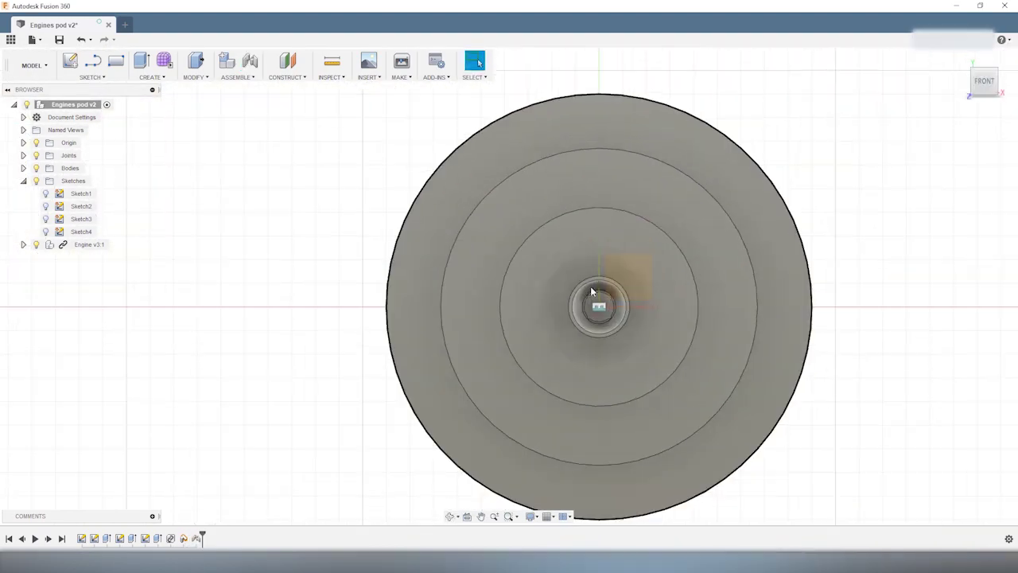
- Rectangular-pattern the engine to add a second copy
{"action": "scroll", "coordinate": [230, 299], "scroll_direction": "up", "scroll_amount": 2}
{"action": "left_click", "coordinate": [111, 77]}
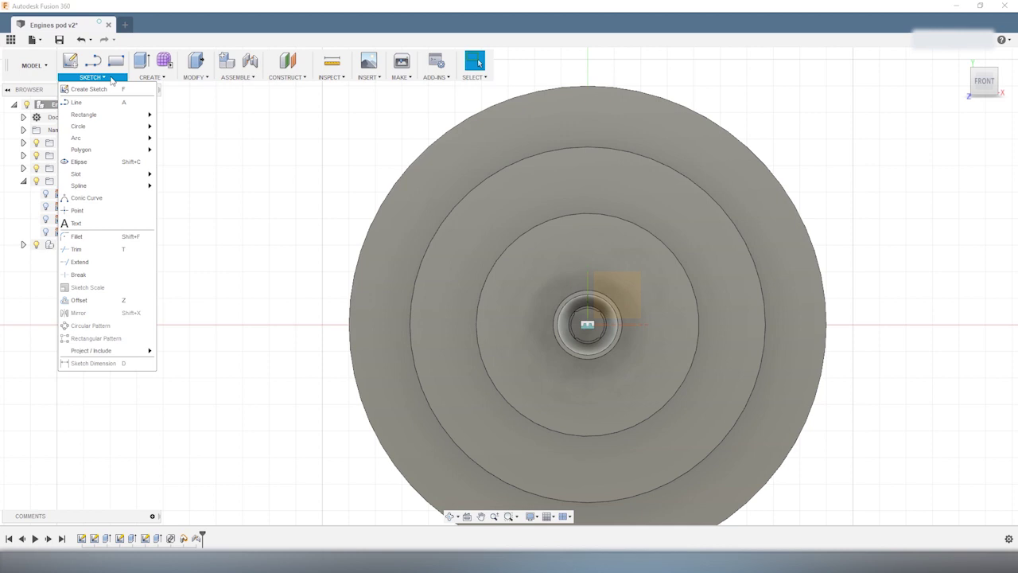
{"action": "mouse_move", "coordinate": [160, 295]}
{"action": "left_click", "coordinate": [262, 295]}
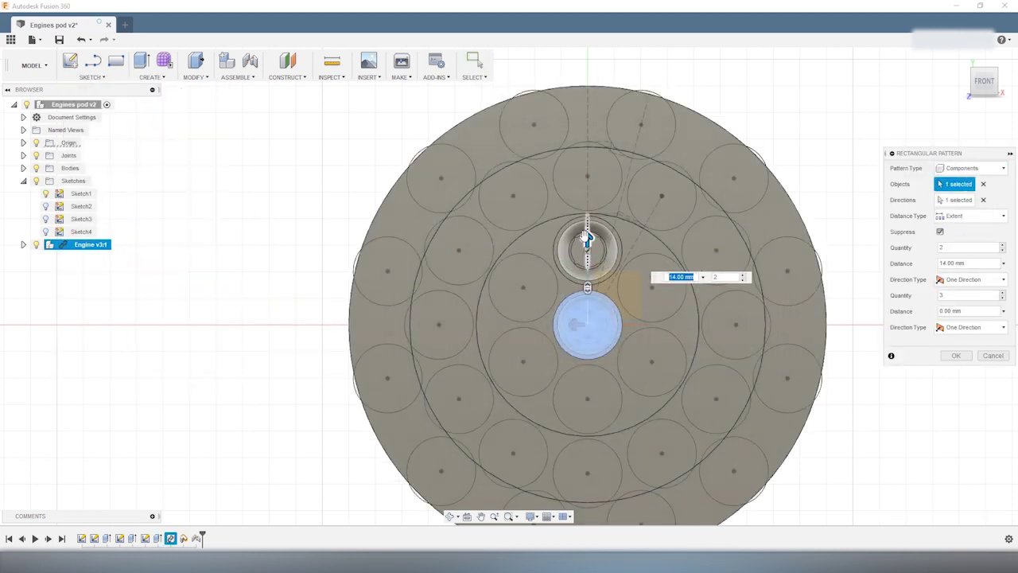
{"action": "key", "text": "Return"}
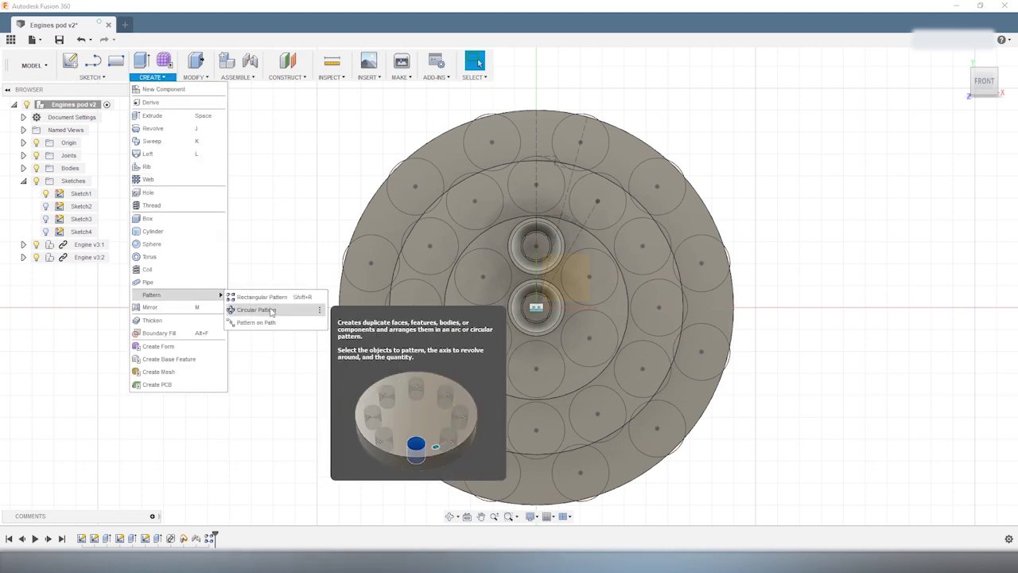
- Circular-pattern the engine 6 times around the pod centre and rigid-group all seven
{"action": "left_click", "coordinate": [255, 310]}
{"action": "left_click", "coordinate": [968, 168]}
{"action": "left_click", "coordinate": [947, 200]}
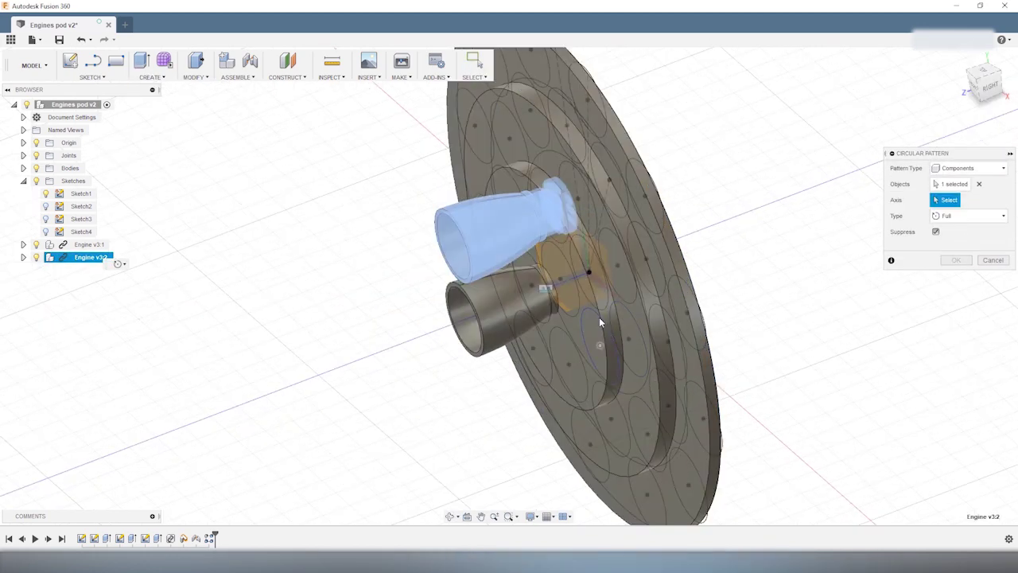
{"action": "left_click", "coordinate": [599, 317]}
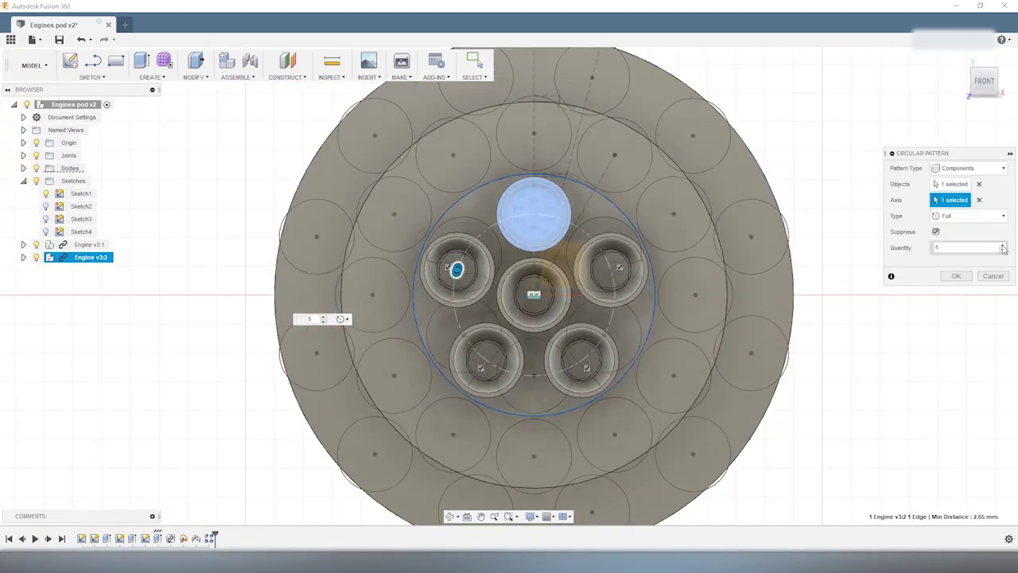
{"action": "left_click", "coordinate": [1003, 246]}
{"action": "key", "text": "Return"}
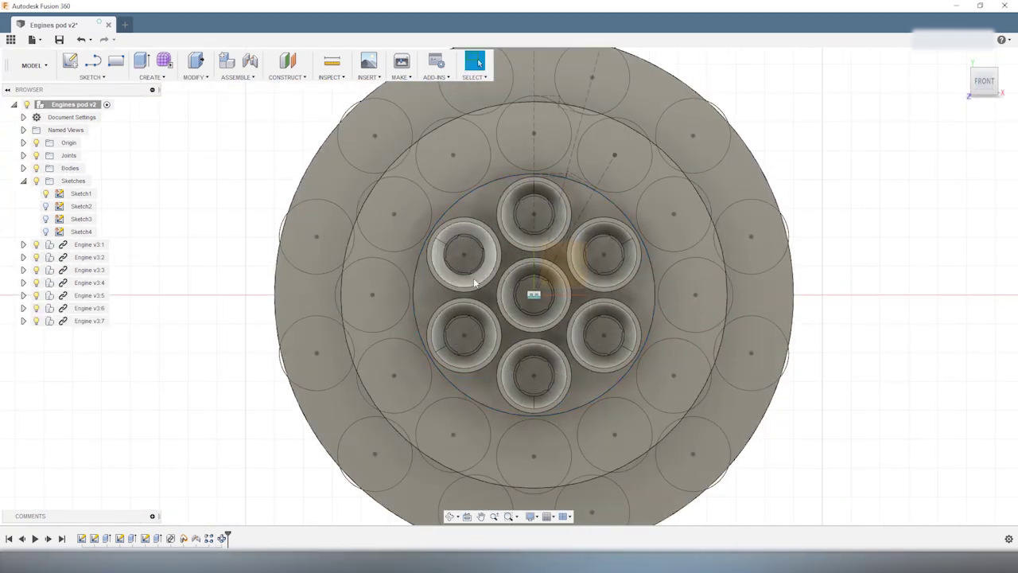
{"action": "left_click", "coordinate": [194, 77]}
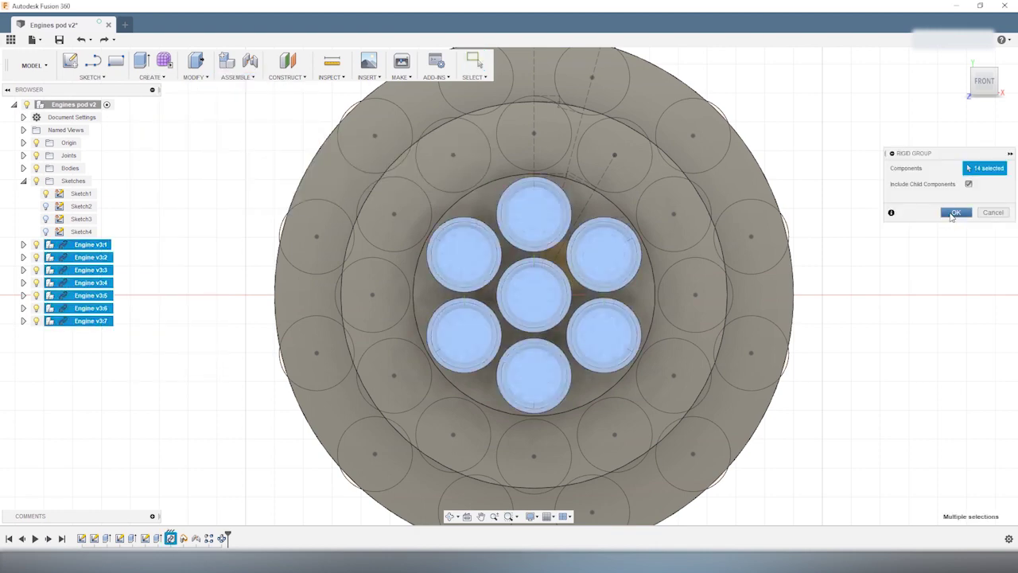
{"action": "left_click", "coordinate": [954, 213]}
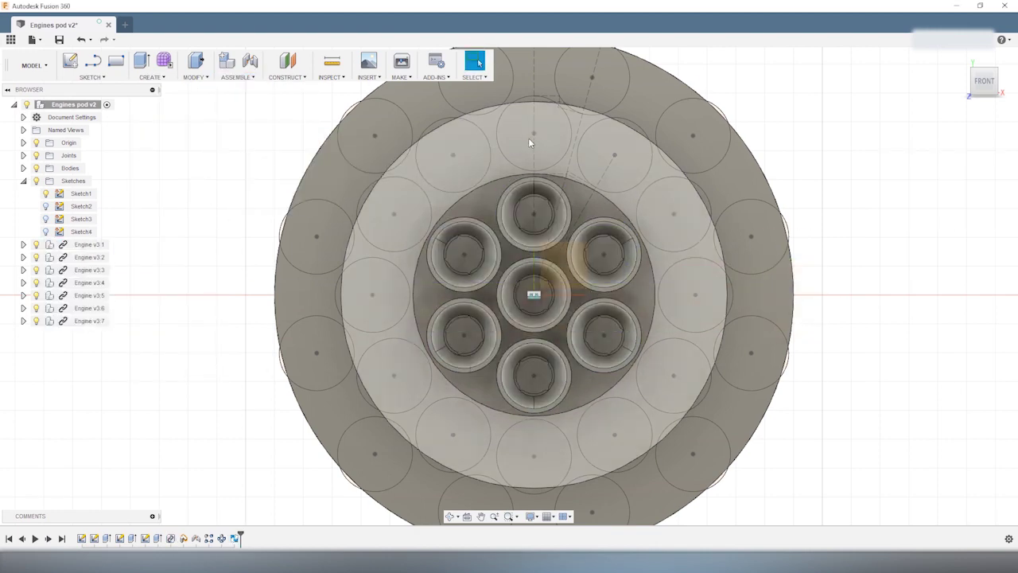
- Project a ring circle in a new pod-face sketch and insert another Engine design
{"action": "key", "text": "p"}
{"action": "left_click", "coordinate": [436, 305]}
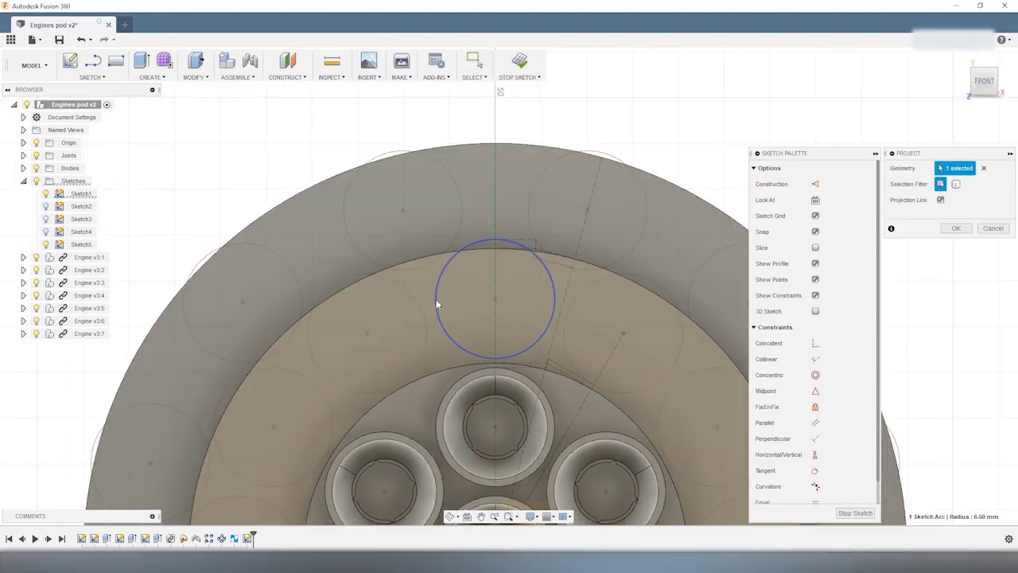
{"action": "key", "text": "Return"}
{"action": "scroll", "coordinate": [436, 305], "scroll_direction": "down", "scroll_amount": 5}
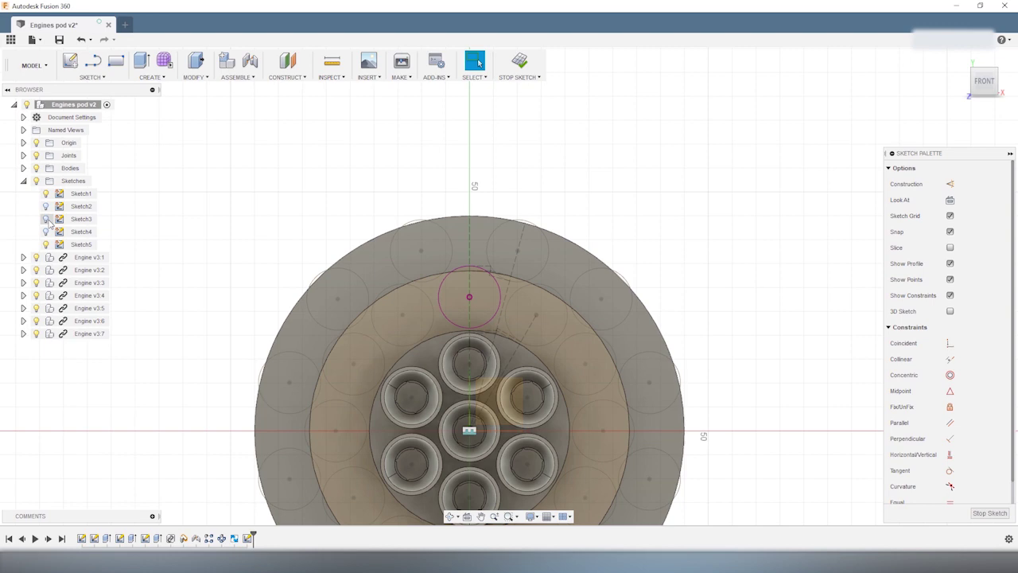
{"action": "left_click", "coordinate": [11, 39]}
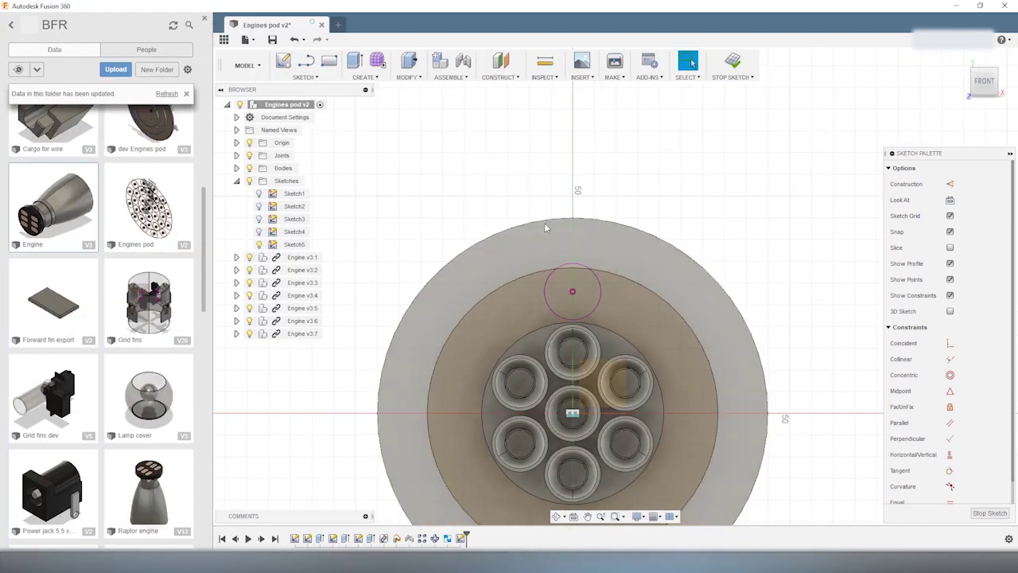
{"action": "scroll", "coordinate": [395, 217], "scroll_direction": "down", "scroll_amount": 2}
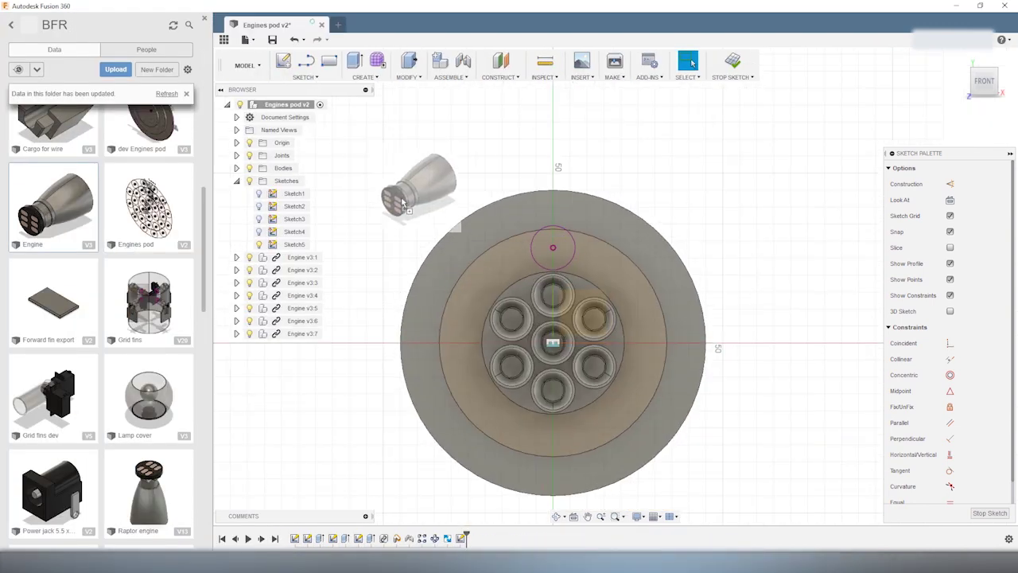
{"action": "left_click_drag", "start_coordinate": [403, 204], "coordinate": [405, 208]}
{"action": "left_click", "coordinate": [732, 62]}
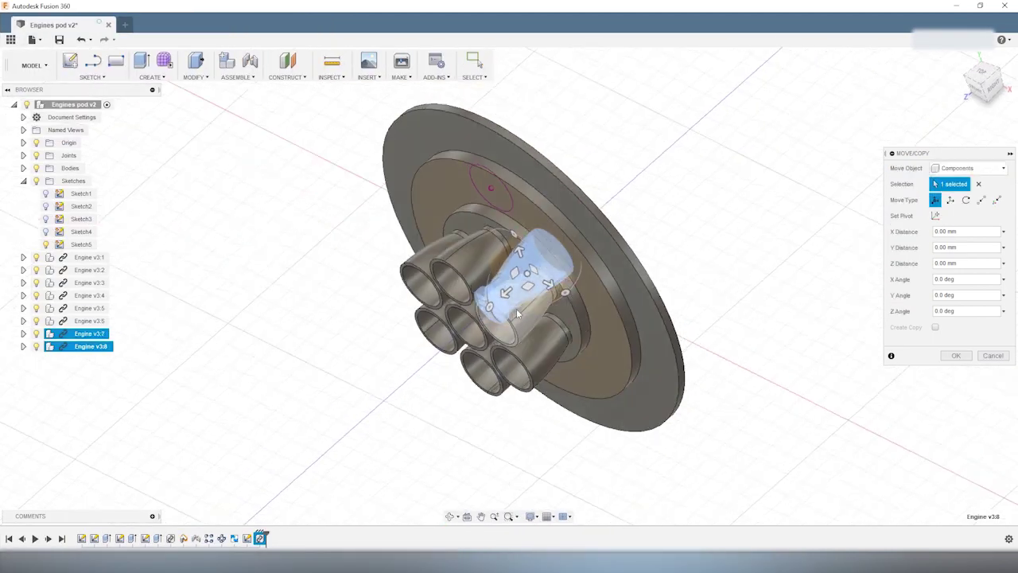
- Joint the new engine's base to the top hole of the second ring
{"action": "key", "text": "Return"}
{"action": "key", "text": "j"}
{"action": "scroll", "coordinate": [424, 445], "scroll_direction": "up", "scroll_amount": 5}
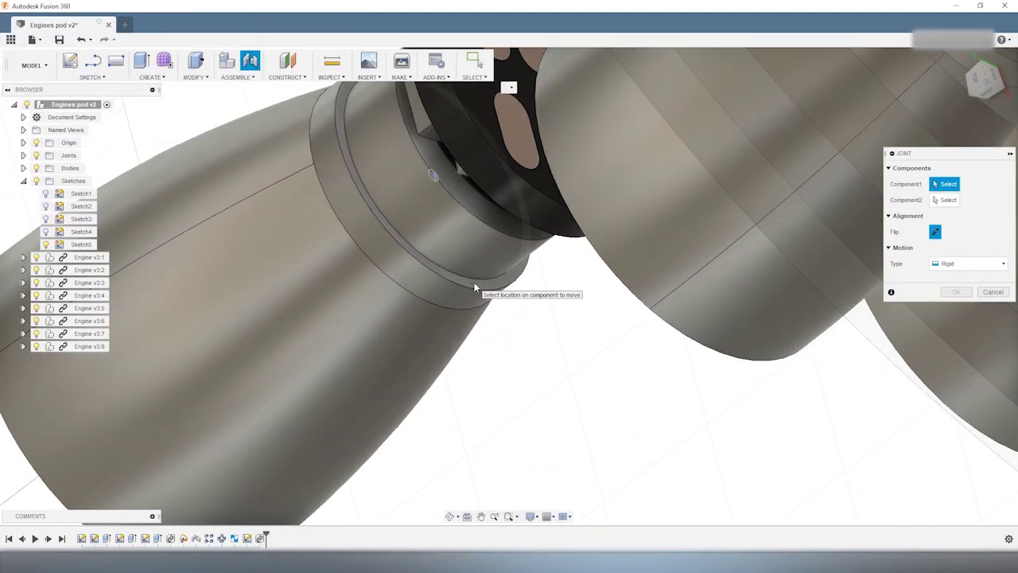
{"action": "left_click", "coordinate": [477, 291]}
{"action": "scroll", "coordinate": [566, 282], "scroll_direction": "down", "scroll_amount": 4}
{"action": "scroll", "coordinate": [620, 222], "scroll_direction": "up", "scroll_amount": 3}
{"action": "left_click", "coordinate": [668, 151]}
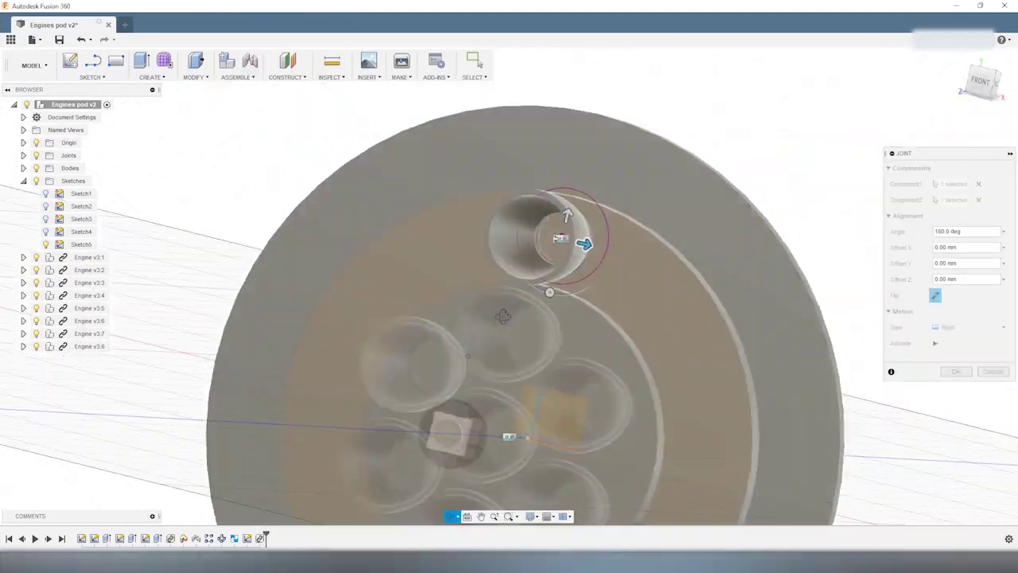
{"action": "scroll", "coordinate": [477, 207], "scroll_direction": "up", "scroll_amount": 4}
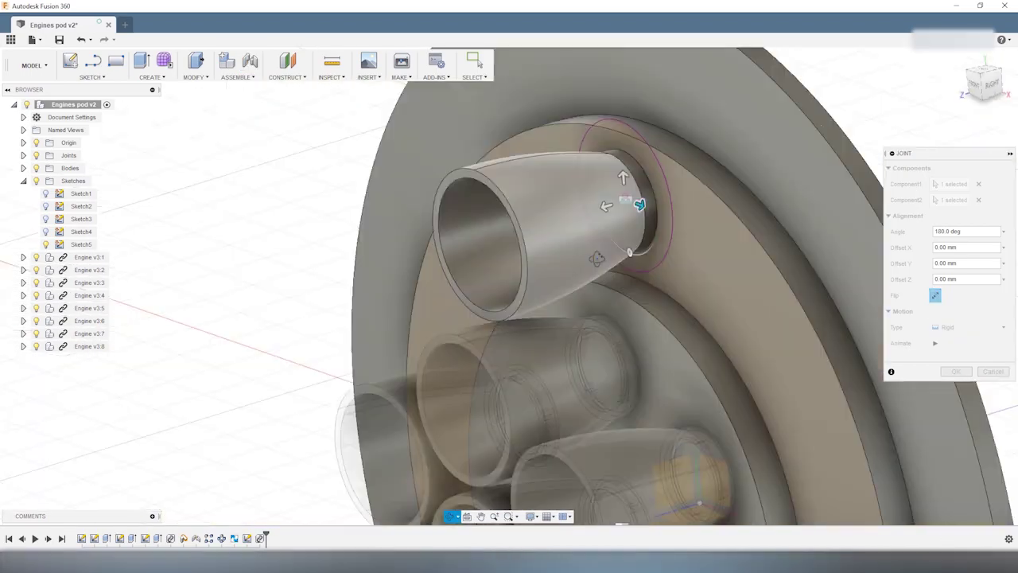
- Add a joint seating the engine's ring edge on the pod-face circle
{"action": "key", "text": "Return"}
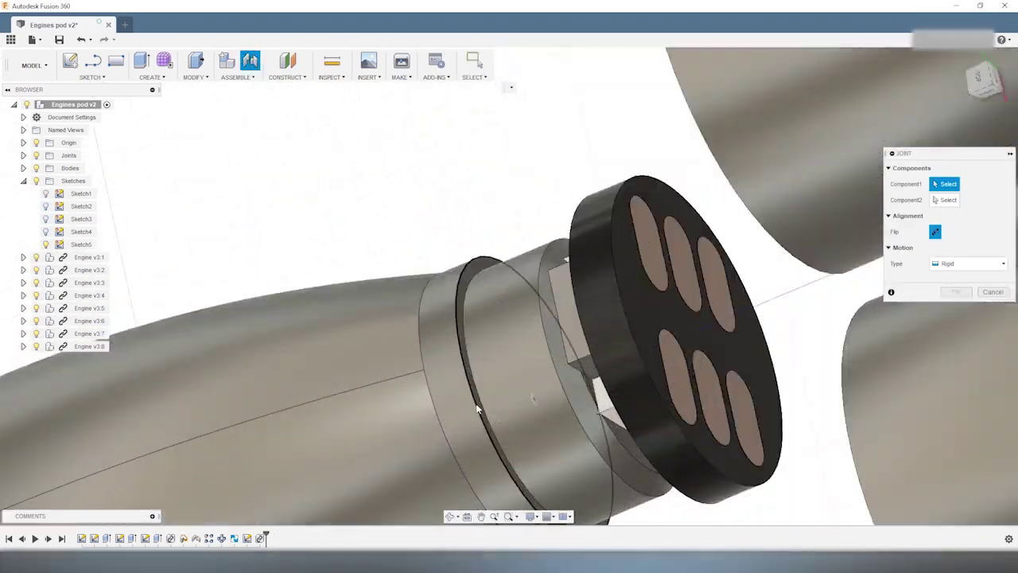
{"action": "left_click", "coordinate": [477, 409]}
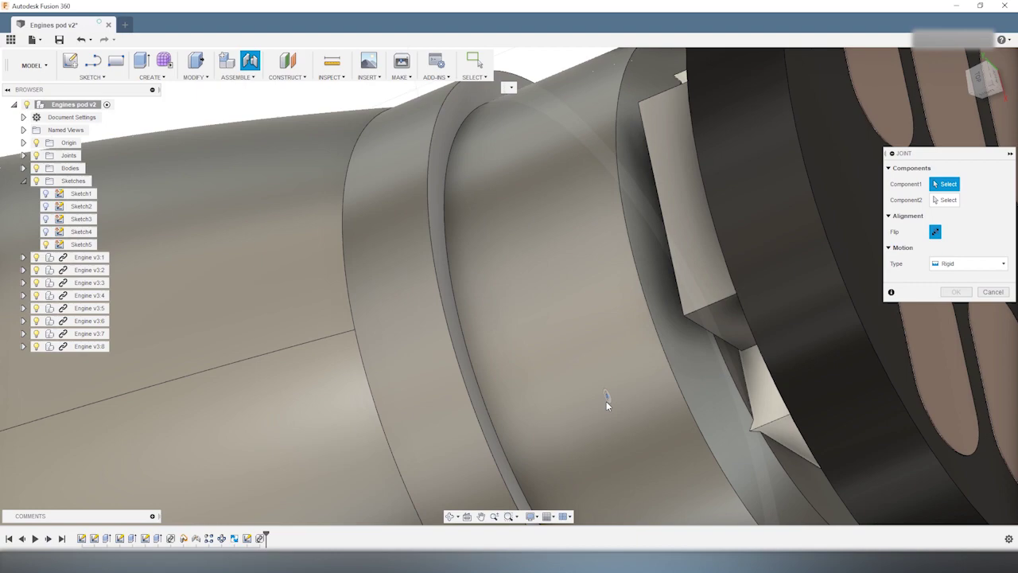
{"action": "left_click", "coordinate": [657, 291]}
{"action": "left_click", "coordinate": [980, 82]}
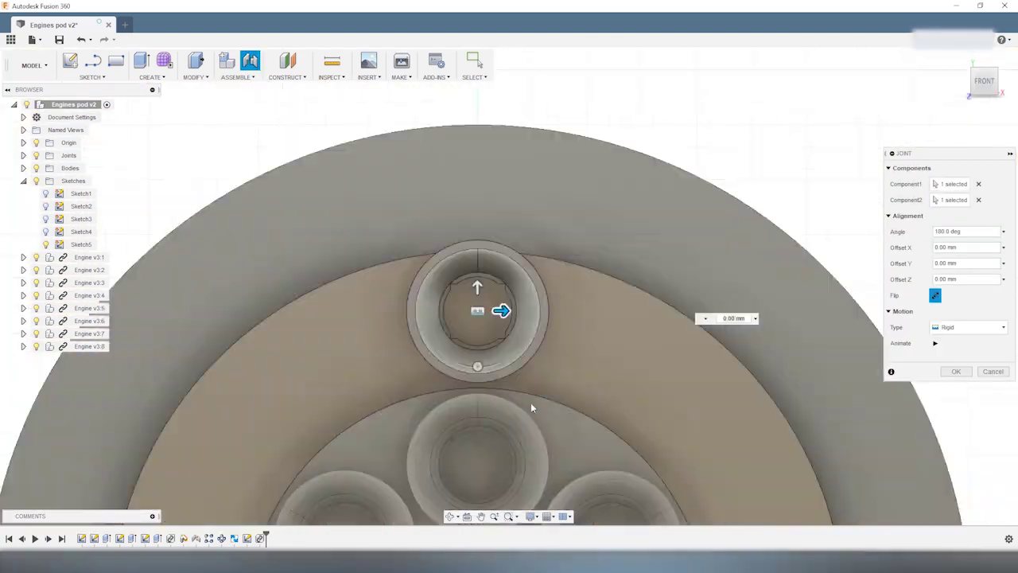
{"action": "left_click", "coordinate": [965, 82]}
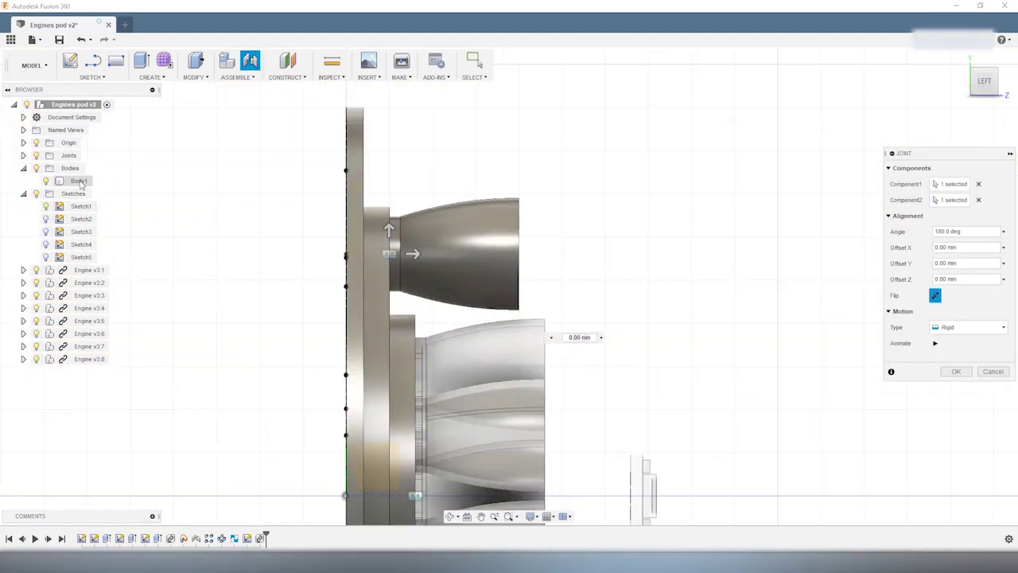
- Make the bottomCap pod body semi-transparent
{"action": "left_click", "coordinate": [80, 182]}
{"action": "left_click", "coordinate": [233, 408]}
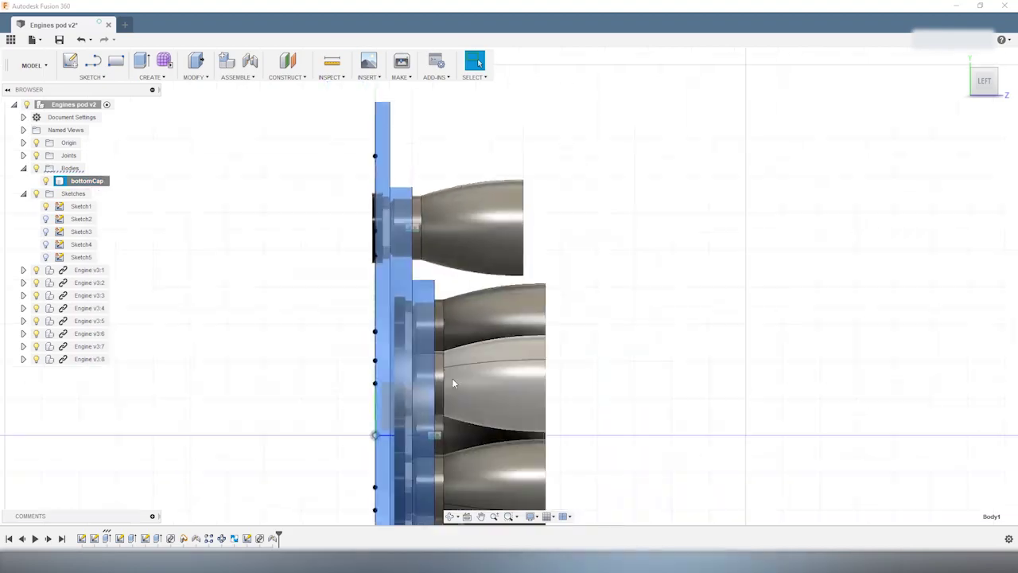
{"action": "left_click", "coordinate": [310, 200]}
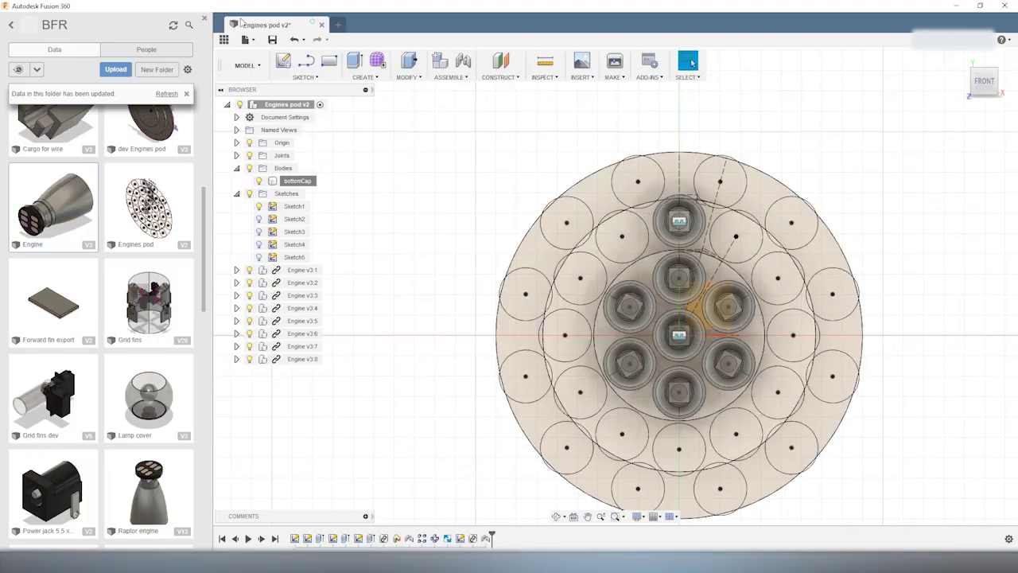
- Insert another Engine design and move it clear of the pod
{"action": "right_click", "coordinate": [84, 181]}
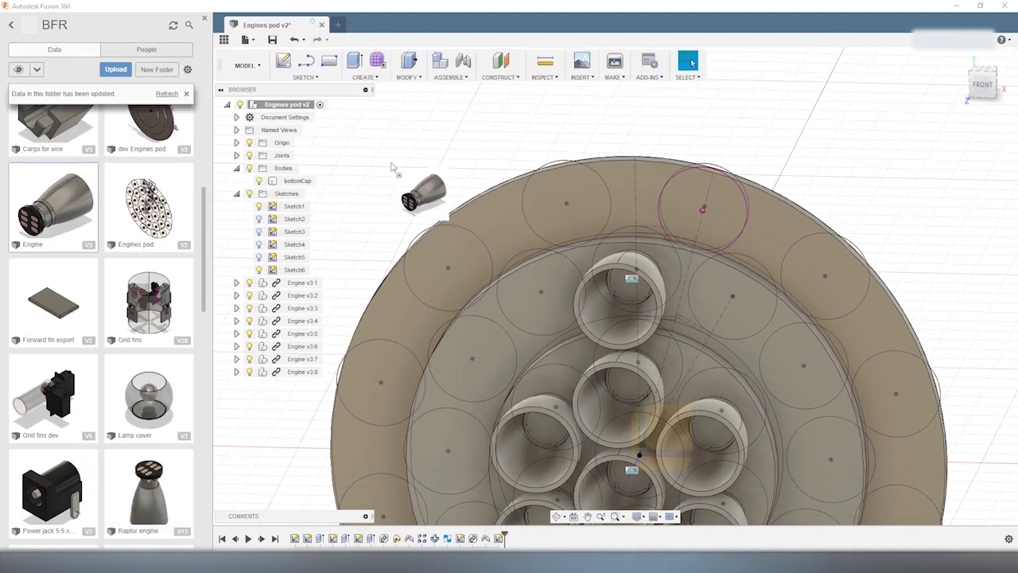
{"action": "left_click_drag", "start_coordinate": [408, 193], "coordinate": [391, 166]}
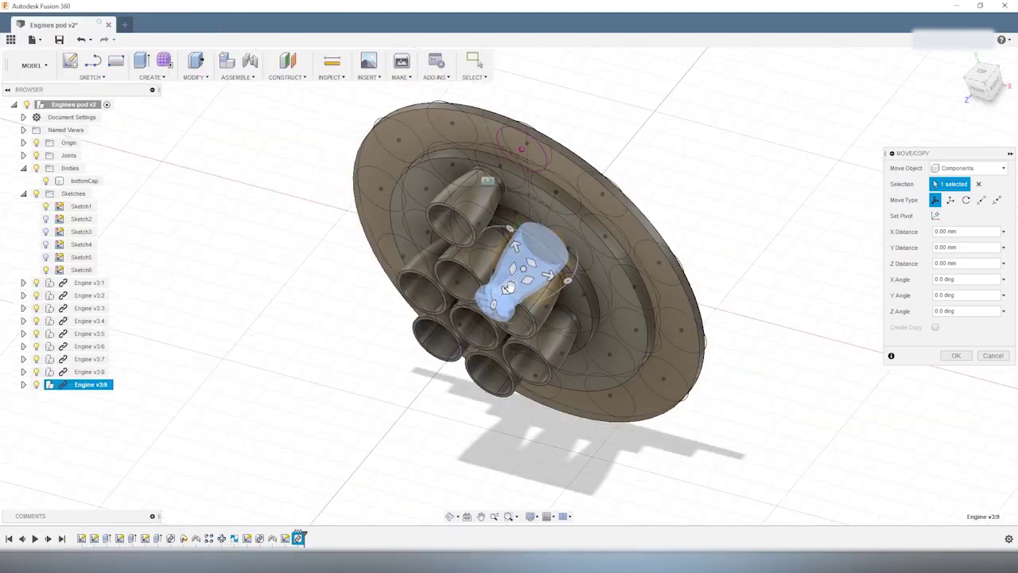
{"action": "left_click_drag", "start_coordinate": [499, 273], "coordinate": [398, 421]}
{"action": "key", "text": "Return"}
- Joint the ninth engine's base to the outer ring's top circle centre
{"action": "key", "text": "j"}
{"action": "left_click", "coordinate": [422, 393]}
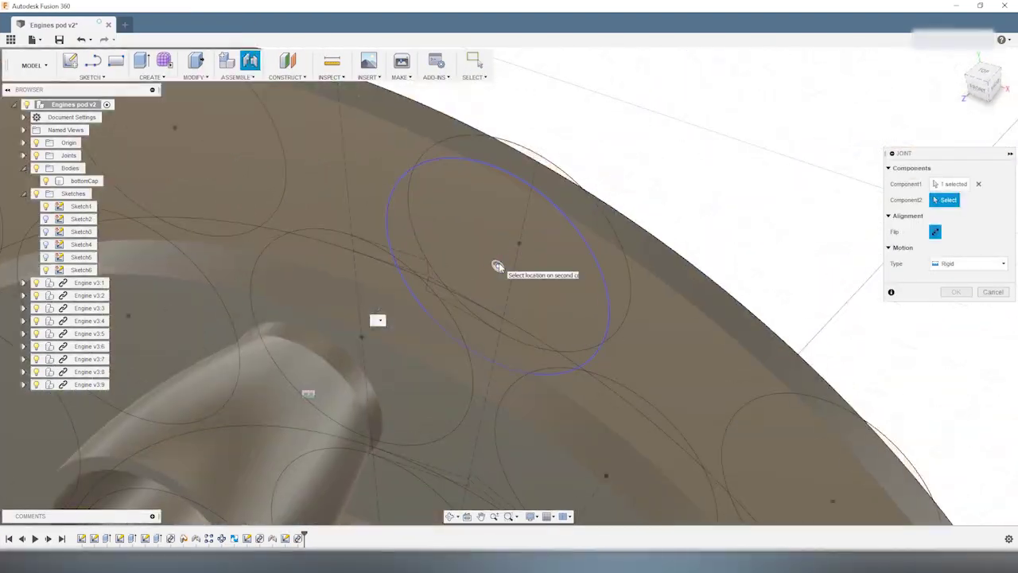
{"action": "left_click", "coordinate": [494, 266]}
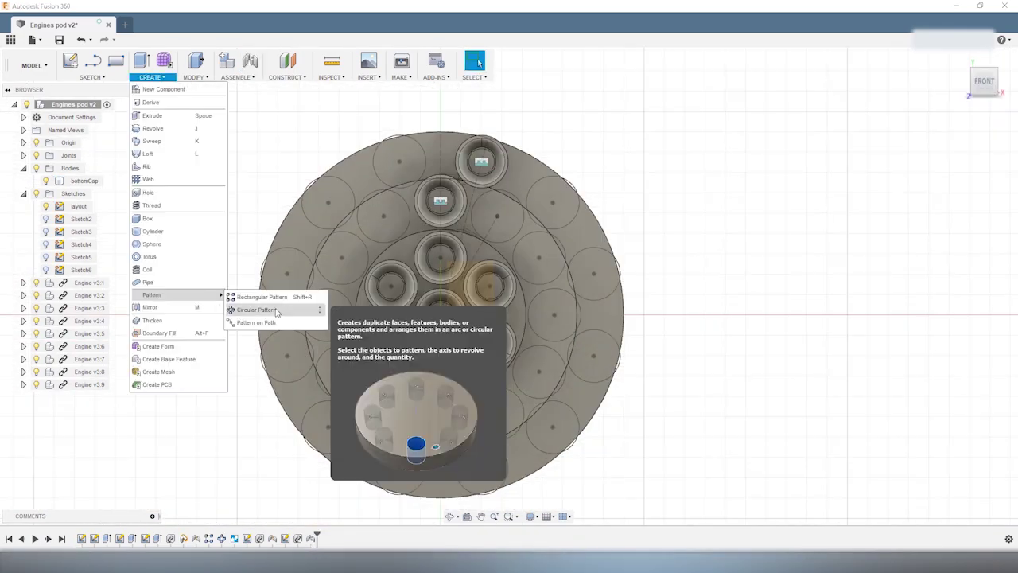
- Circular-pattern engines v3:8 and v3:9 around the central axis with more copies
{"action": "left_click", "coordinate": [256, 310]}
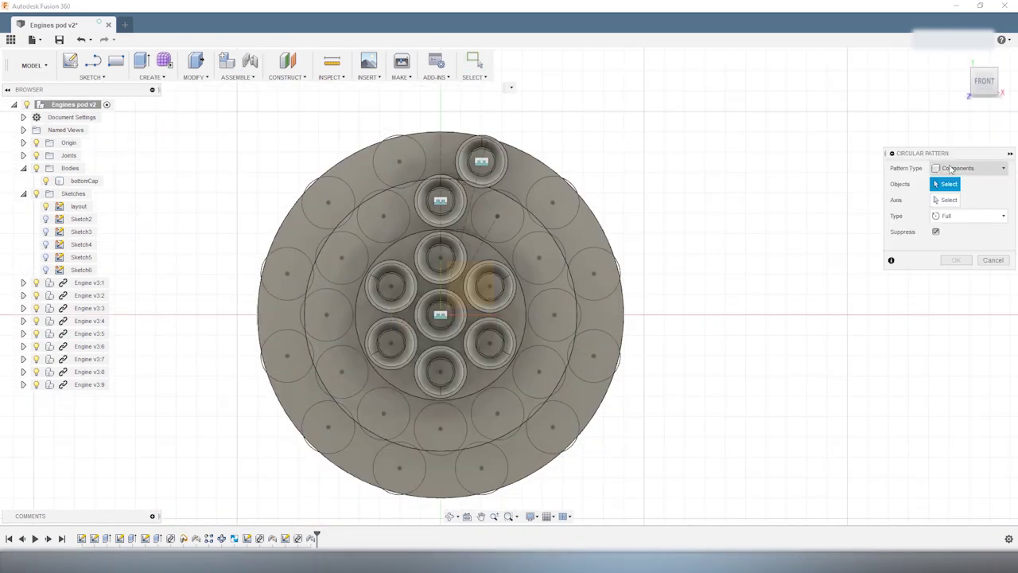
{"action": "left_click", "coordinate": [89, 384], "text": "ctrl"}
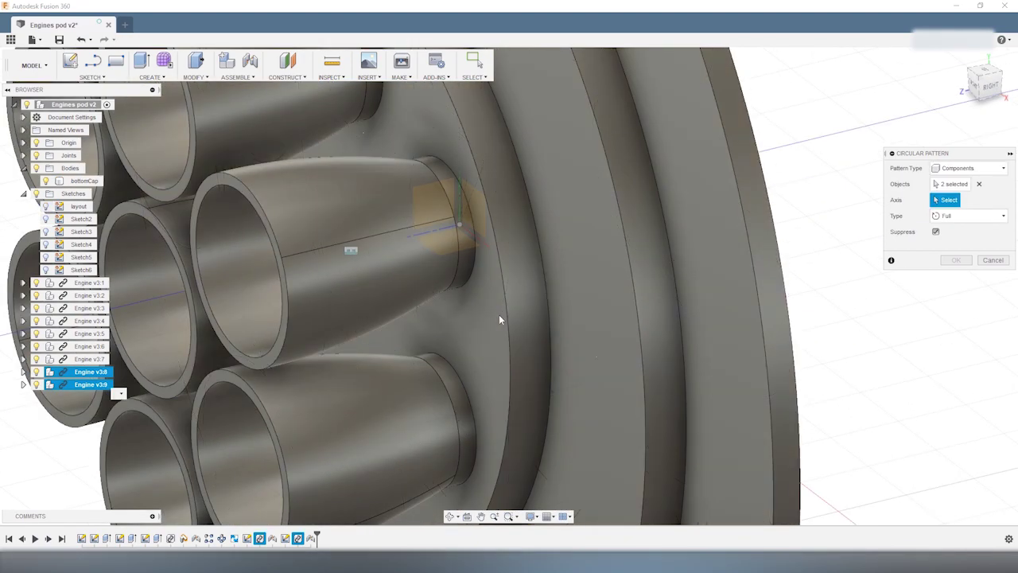
{"action": "left_click", "coordinate": [499, 315]}
{"action": "left_click", "coordinate": [982, 80]}
{"action": "left_click", "coordinate": [555, 323]}
{"action": "left_click", "coordinate": [555, 322]}
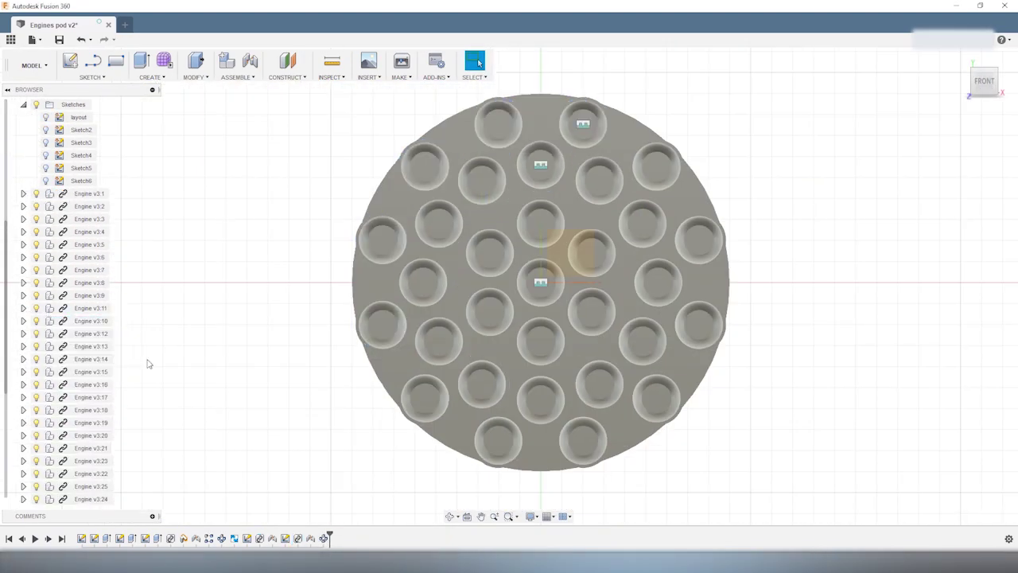
- Lock engines v3:8 through v3:31 into a rigid group and show the joints list
{"action": "scroll", "coordinate": [104, 335], "scroll_direction": "down", "scroll_amount": 2}
{"action": "left_click", "coordinate": [93, 499], "text": "shift"}
{"action": "left_click", "coordinate": [236, 77]}
{"action": "left_click", "coordinate": [251, 142]}
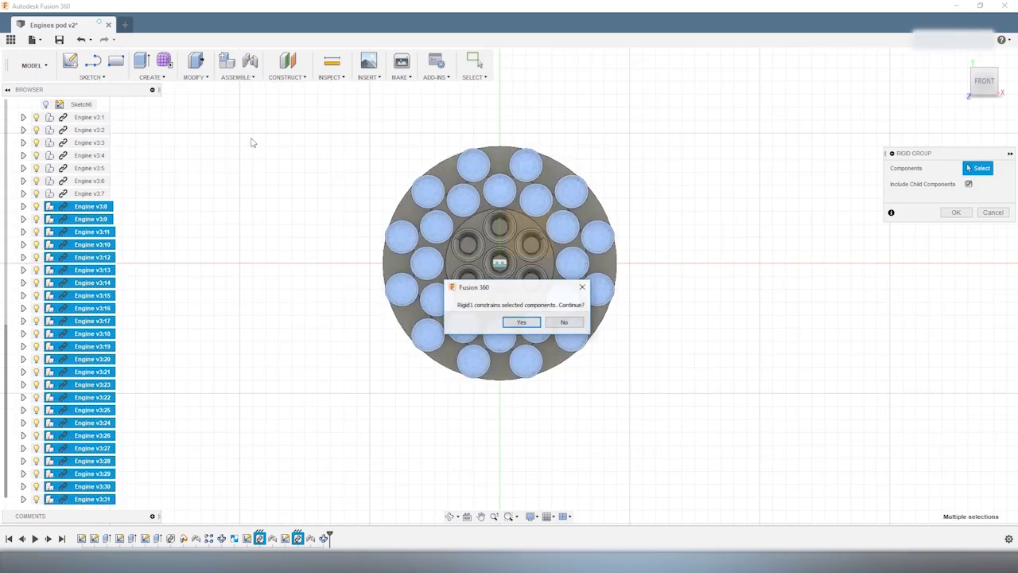
{"action": "key", "text": "Return"}
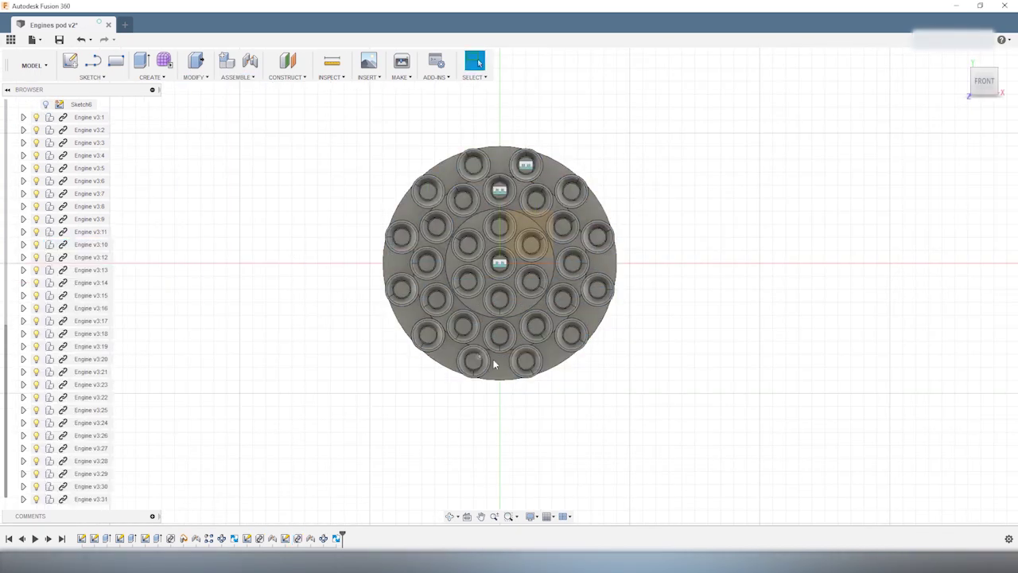
{"action": "scroll", "coordinate": [87, 238], "scroll_direction": "up", "scroll_amount": 5}
{"action": "left_click", "coordinate": [23, 156]}
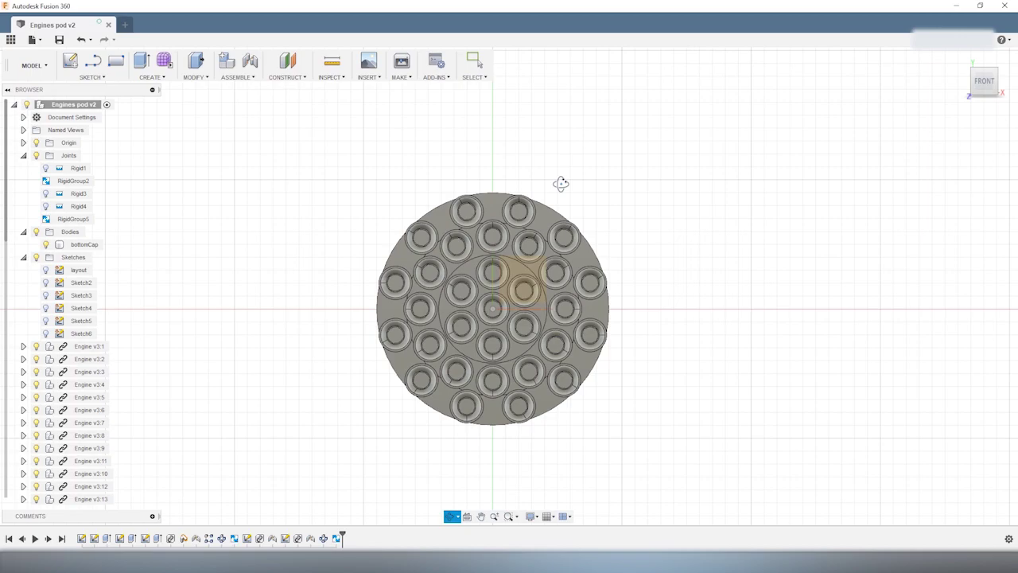
- Select all 31 engines and save them as a selection set named engines
{"action": "mouse_move", "coordinate": [561, 182]}
{"action": "middle_mouse_down", "text": "shift"}
{"action": "mouse_move", "coordinate": [541, 222]}
{"action": "mouse_move", "coordinate": [577, 254]}
{"action": "mouse_move", "coordinate": [440, 332]}
{"action": "mouse_move", "coordinate": [509, 318]}
{"action": "mouse_move", "coordinate": [475, 252]}
{"action": "mouse_move", "coordinate": [246, 283]}
{"action": "middle_mouse_up", "text": "shift"}
{"action": "middle_click_drag", "start_coordinate": [296, 348], "coordinate": [445, 451], "text": "shift"}
{"action": "left_click", "coordinate": [983, 97]}
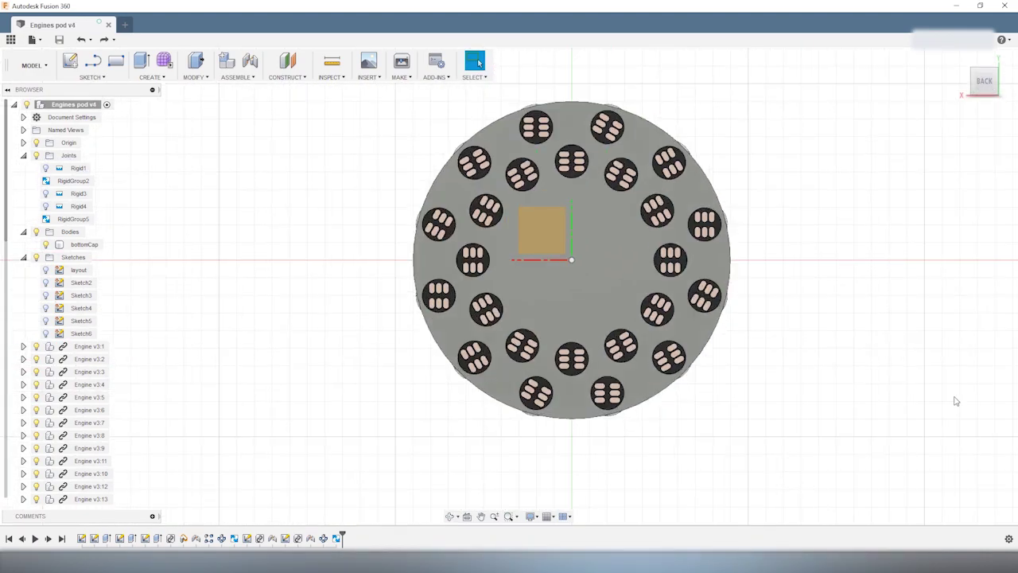
{"action": "left_click", "coordinate": [89, 346]}
{"action": "scroll", "coordinate": [83, 398], "scroll_direction": "down", "scroll_amount": 5}
{"action": "left_click", "coordinate": [83, 499], "text": "shift"}
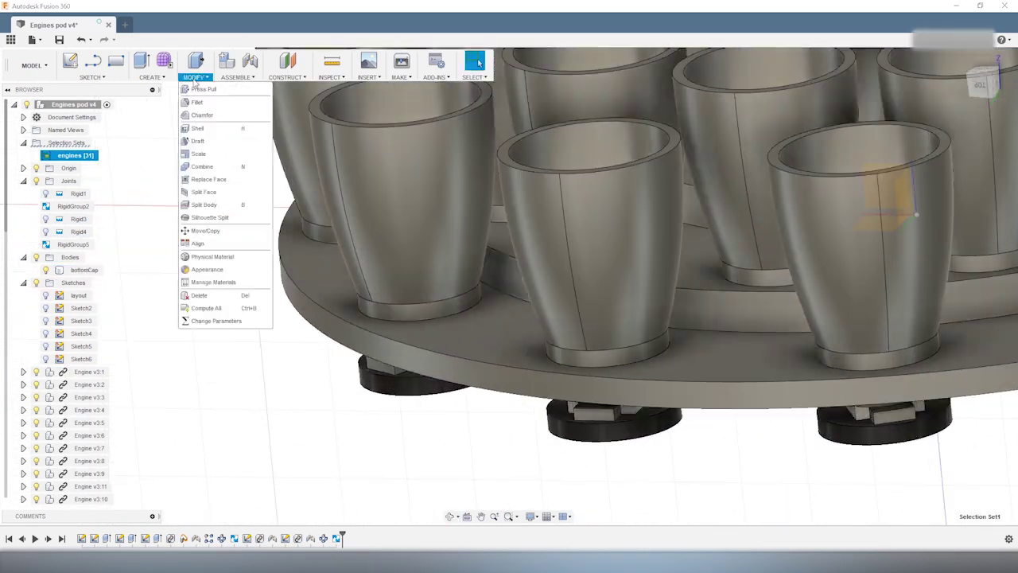
{"action": "left_click", "coordinate": [195, 77]}
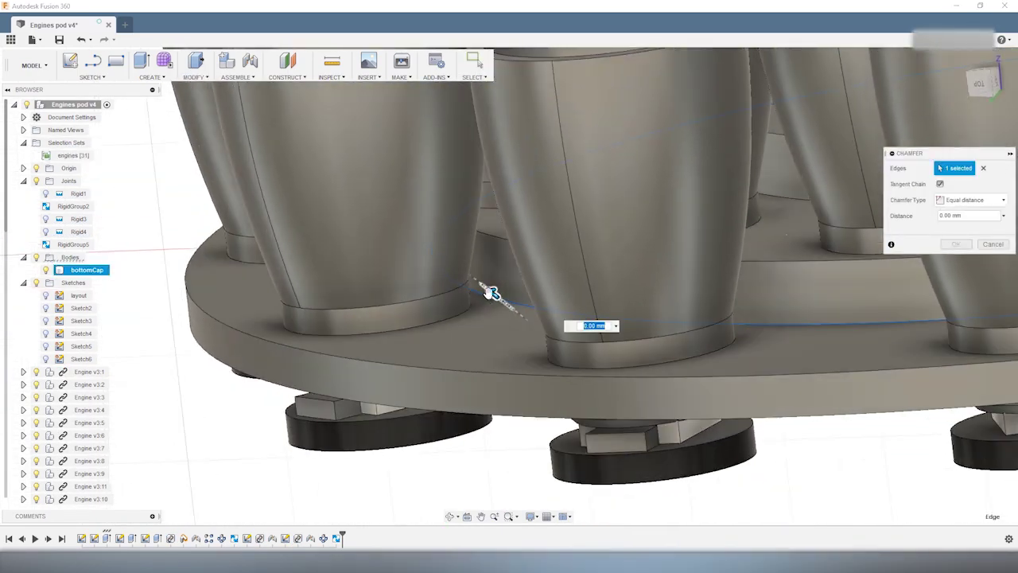
- Chamfer the bottom cap's edges at 1.2 mm, then chamfer its rim edge
{"action": "left_click", "coordinate": [195, 78]}
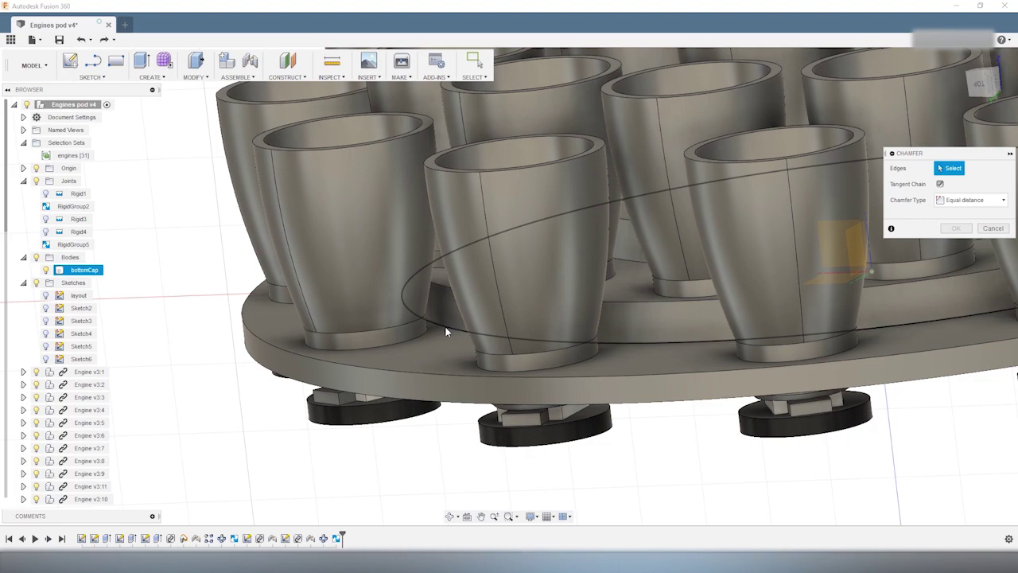
{"action": "type", "text": "1.2"}
{"action": "middle_click_drag", "start_coordinate": [626, 254], "coordinate": [650, 285], "text": "shift"}
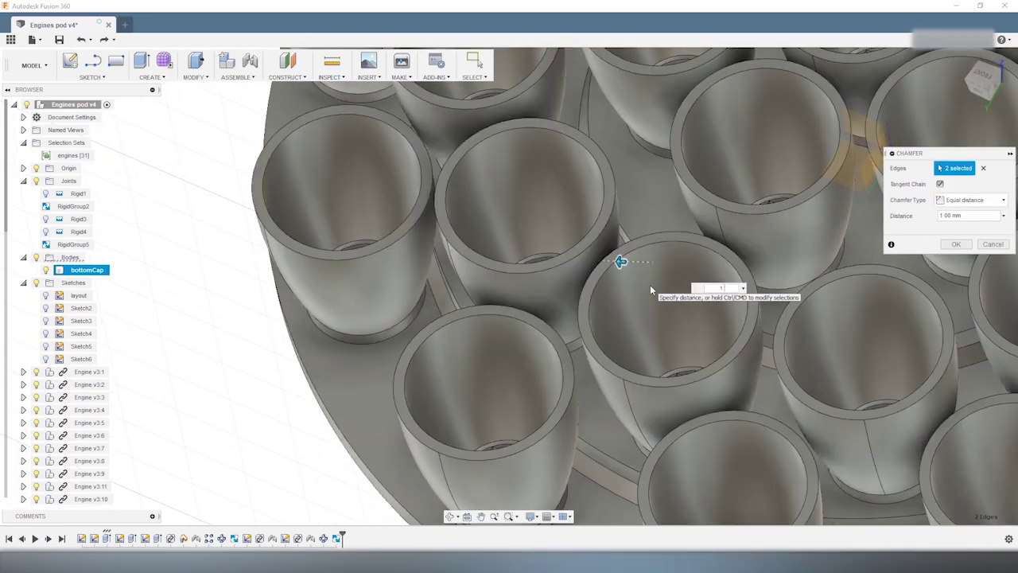
{"action": "key", "text": "Return"}
{"action": "middle_click_drag", "start_coordinate": [554, 327], "coordinate": [195, 77], "text": "shift"}
{"action": "left_click", "coordinate": [195, 78]}
{"action": "left_click", "coordinate": [215, 116]}
{"action": "left_click", "coordinate": [419, 326]}
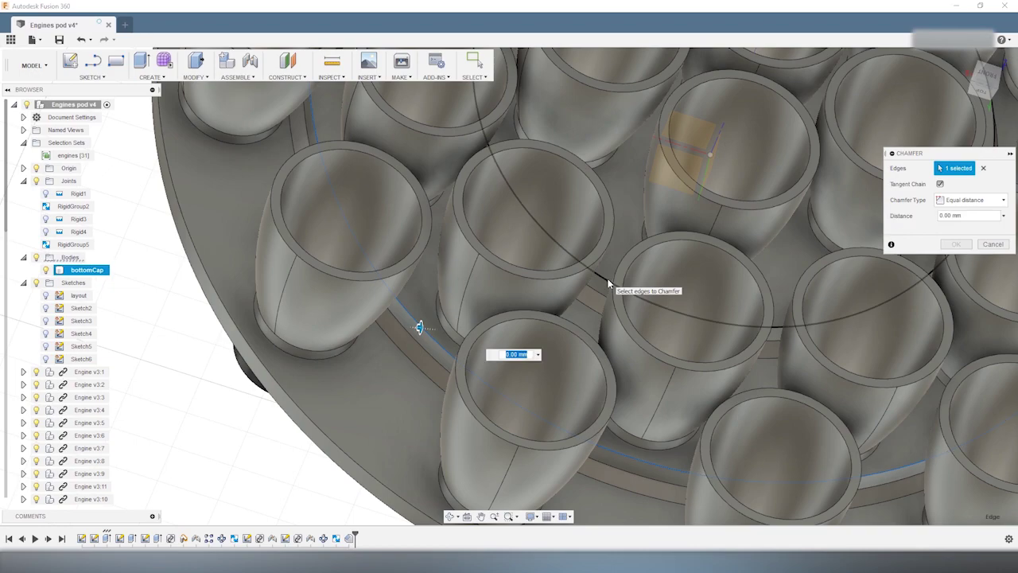
{"action": "key", "text": "Return"}
{"action": "middle_click_drag", "start_coordinate": [579, 302], "coordinate": [414, 302], "text": "shift"}
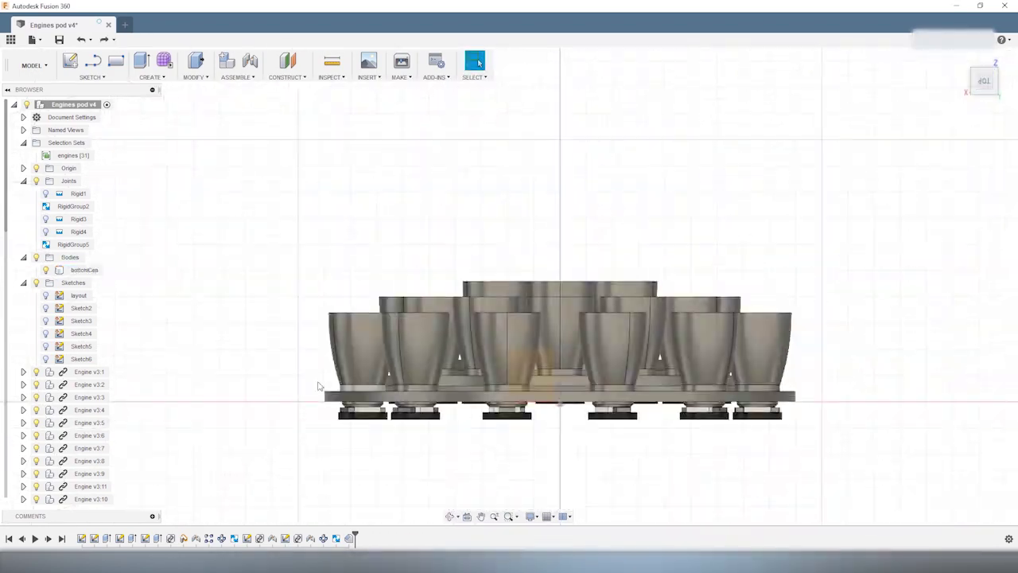
- Hide the engines and intersect the bottomCap into a new sketch for its outline
{"action": "left_click", "coordinate": [104, 156]}
{"action": "key", "text": "v"}
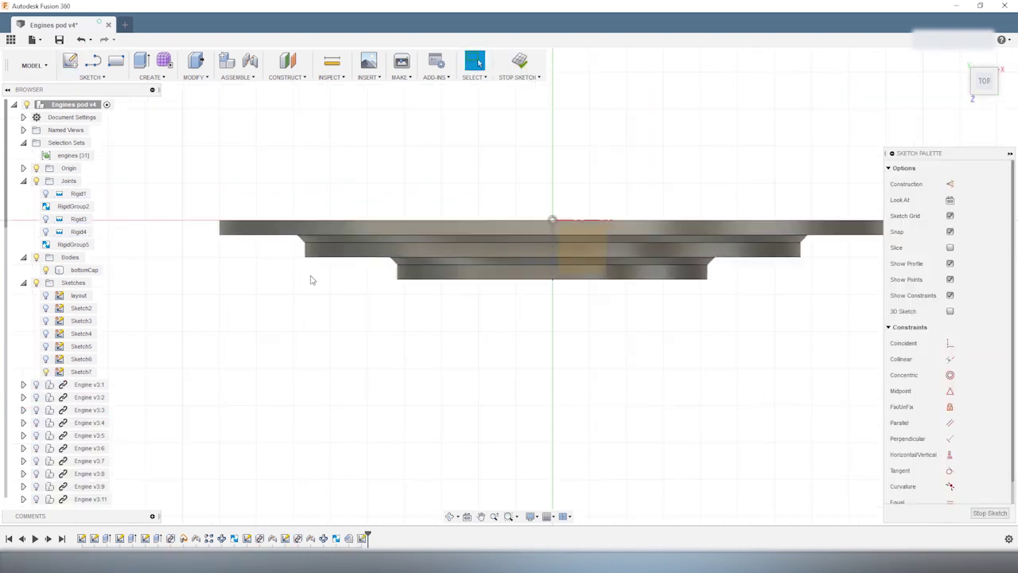
{"action": "left_click", "coordinate": [353, 230]}
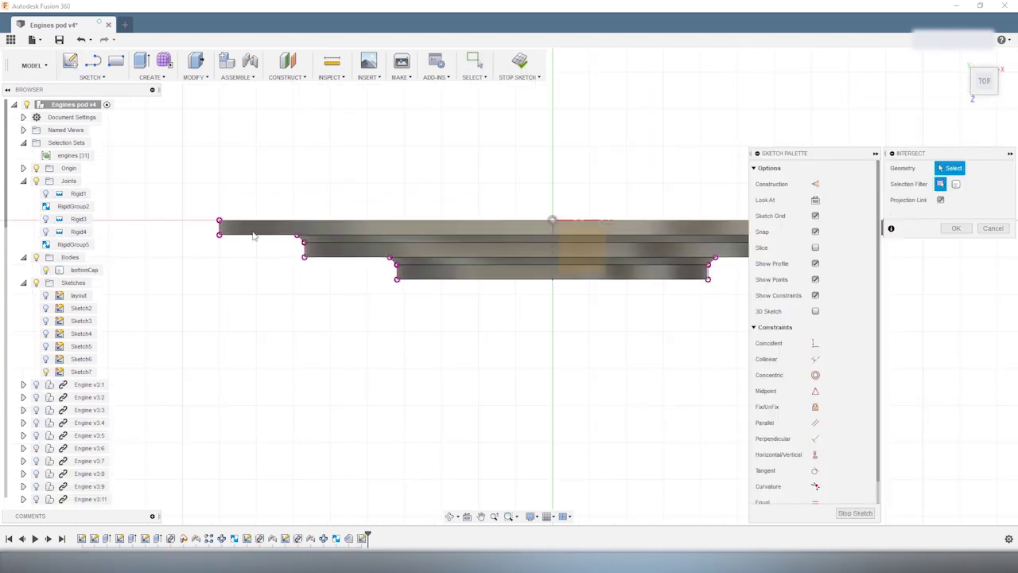
{"action": "key", "text": "Return"}
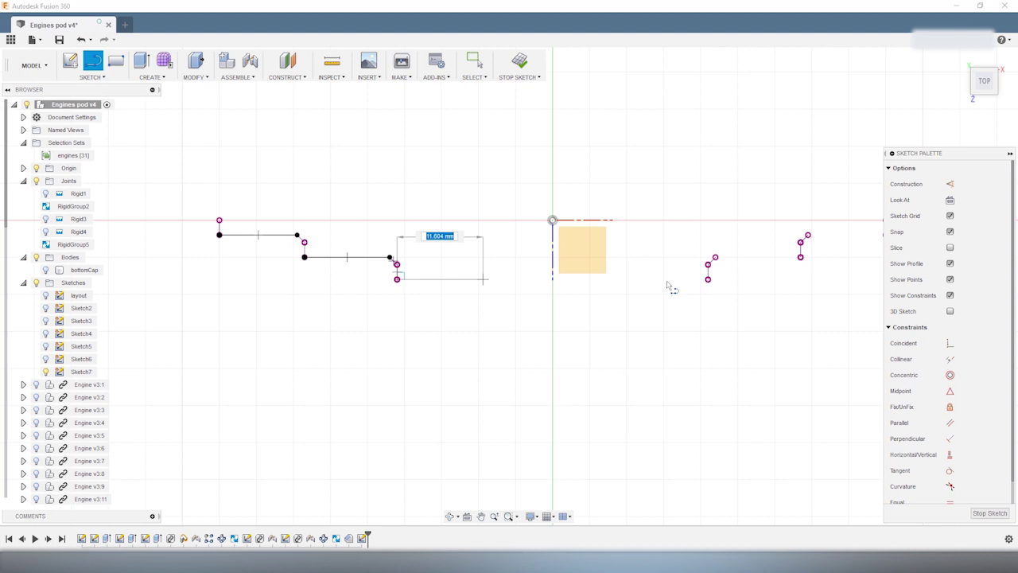
- Offset the cap outline by 2 mm into a closed profile
{"action": "key", "text": "o"}
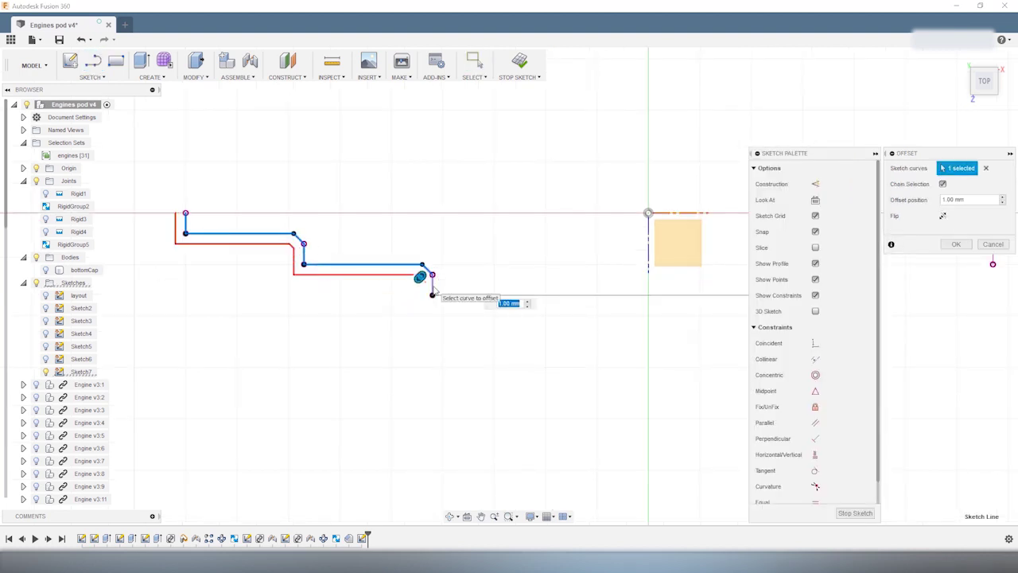
{"action": "type", "text": "2"}
{"action": "key", "text": "Return"}
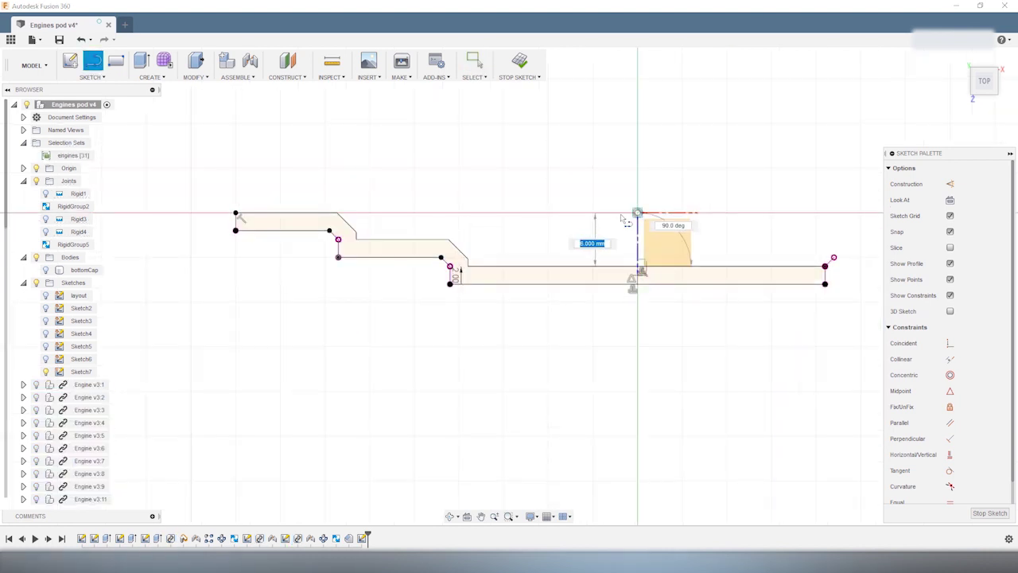
{"action": "key", "text": "r"}
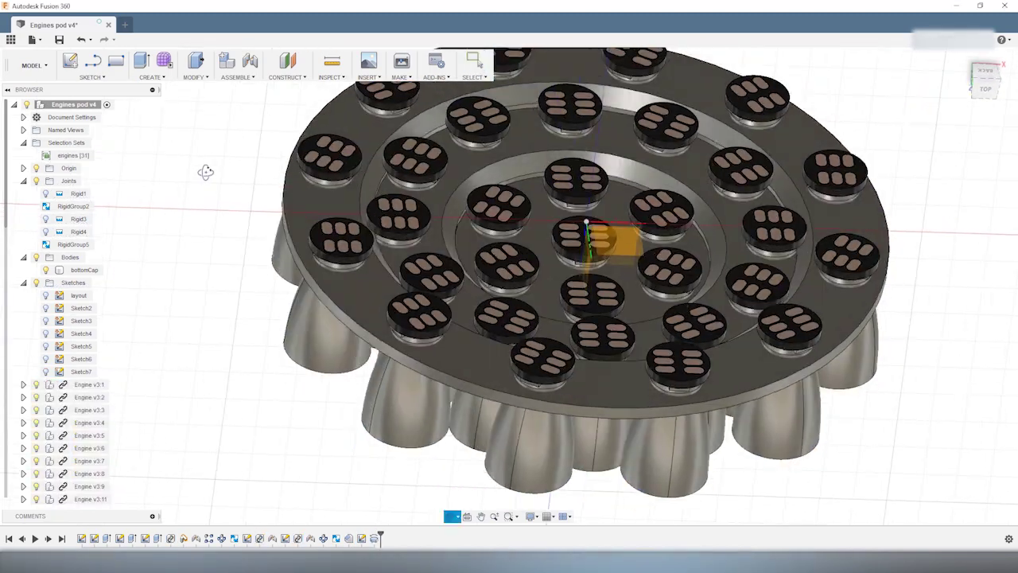
{"action": "scroll", "coordinate": [360, 219], "scroll_direction": "up", "scroll_amount": 5}
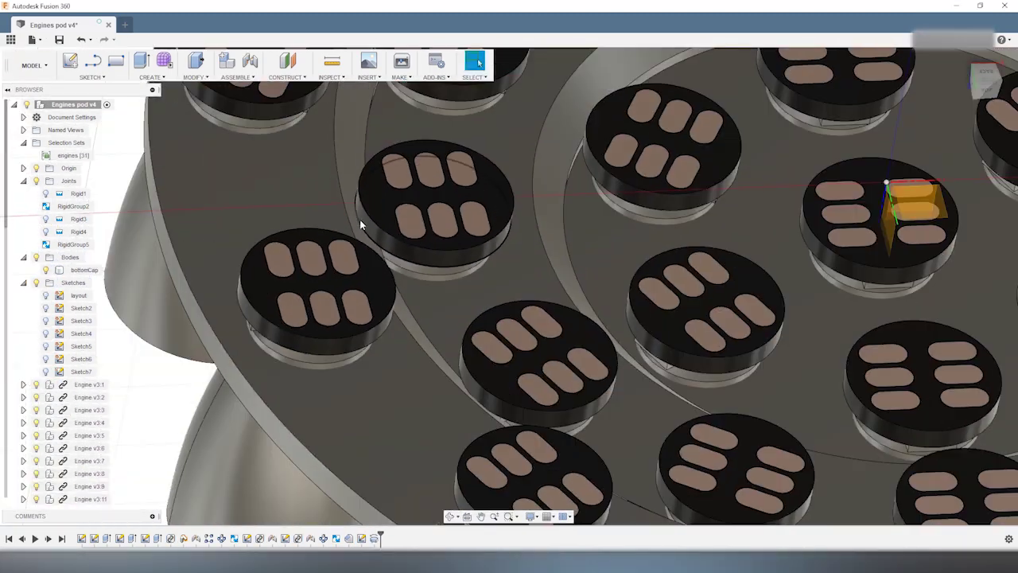
{"action": "middle_click_drag", "start_coordinate": [359, 219], "coordinate": [451, 342], "text": "shift"}
{"action": "right_click", "coordinate": [451, 342]}
{"action": "key", "text": "Escape"}
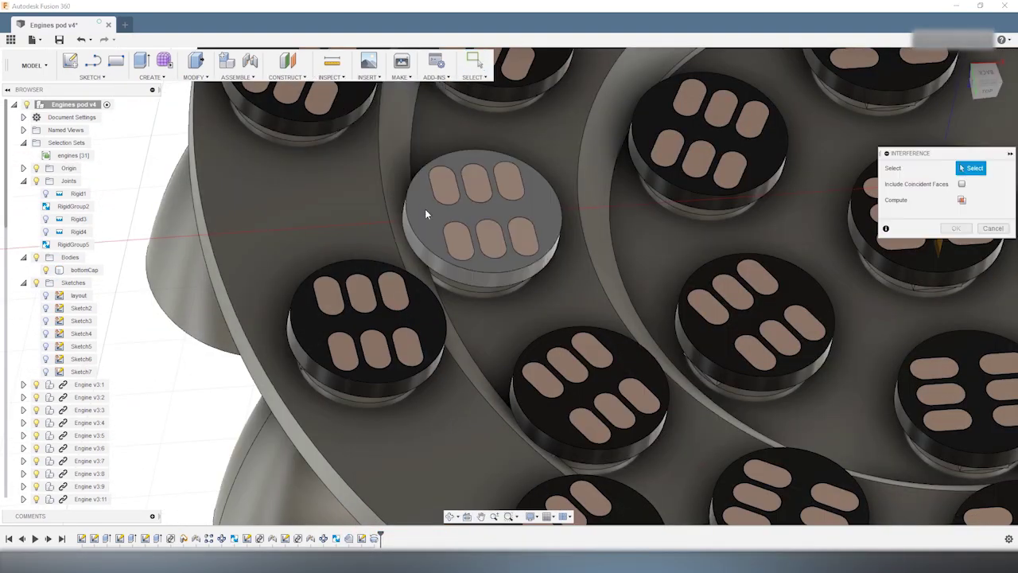
{"action": "left_click", "coordinate": [425, 213]}
{"action": "left_click", "coordinate": [991, 228]}
{"action": "middle_click_drag", "start_coordinate": [453, 266], "coordinate": [471, 183], "text": "shift"}
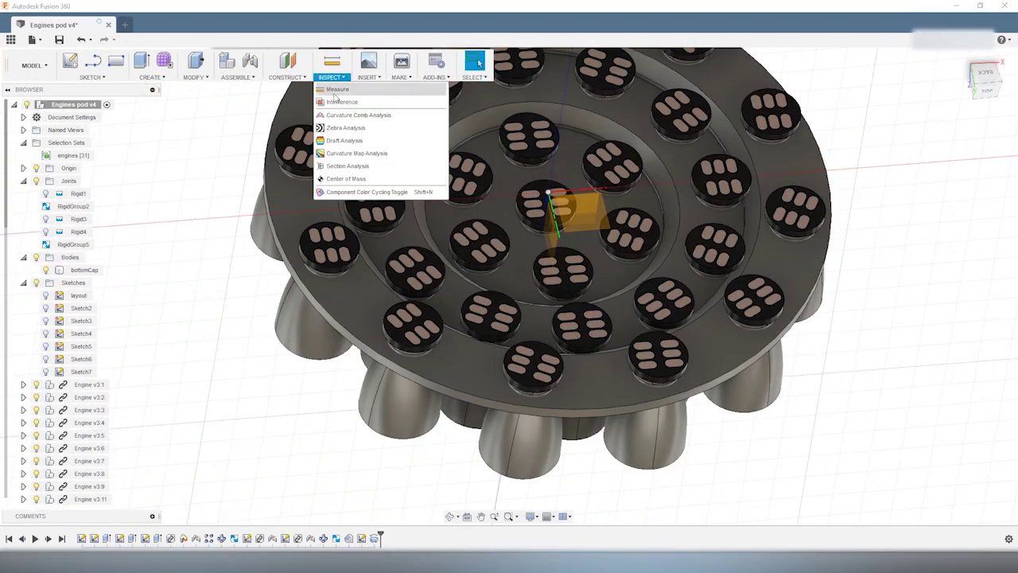
{"action": "left_click", "coordinate": [341, 102]}
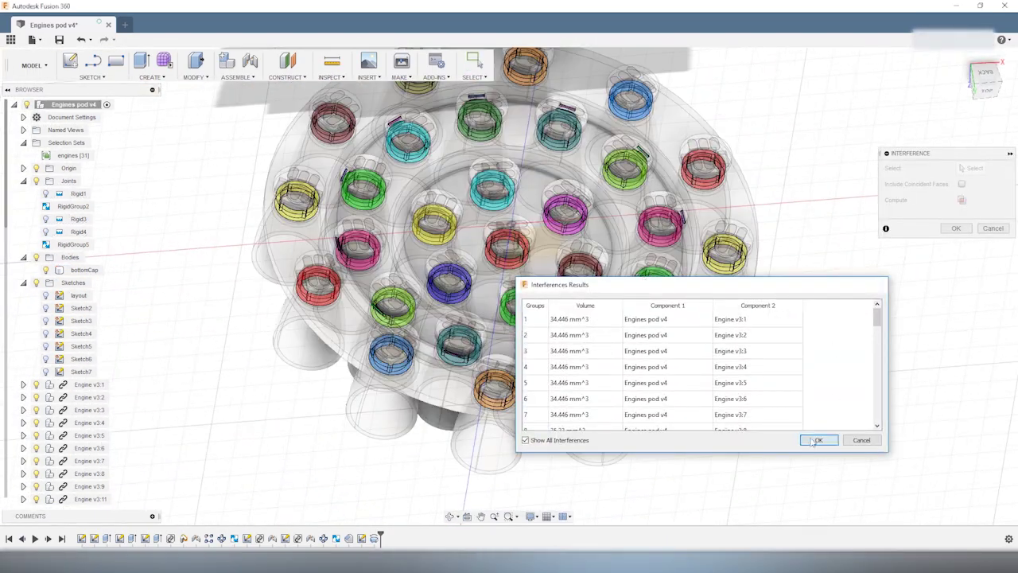
{"action": "left_click", "coordinate": [818, 439]}
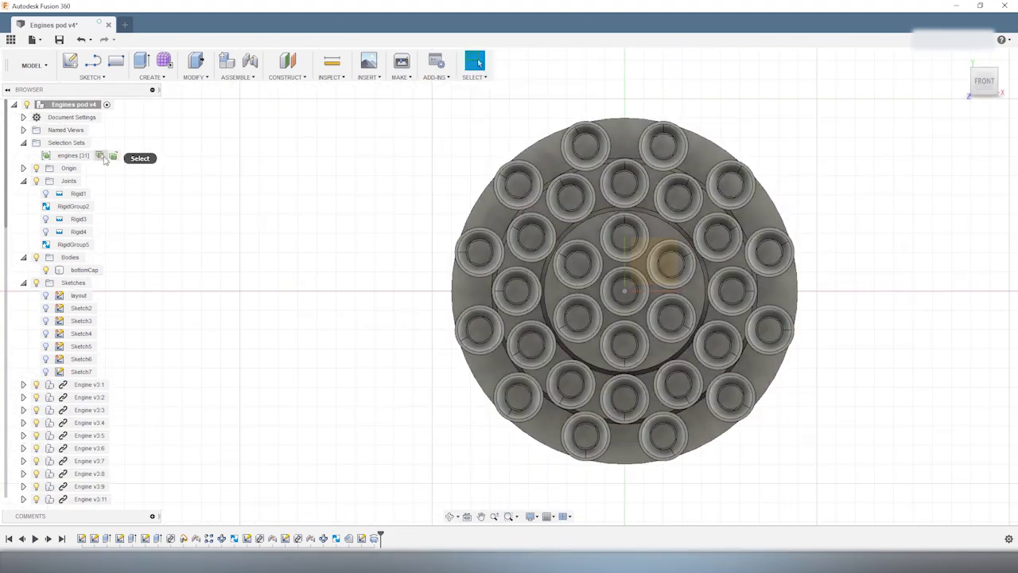
- Hide the engines and cut a small centre hole through the bottom cap
{"action": "left_click", "coordinate": [100, 156]}
{"action": "key", "text": "v"}
{"action": "key", "text": "p"}
{"action": "left_click", "coordinate": [340, 309]}
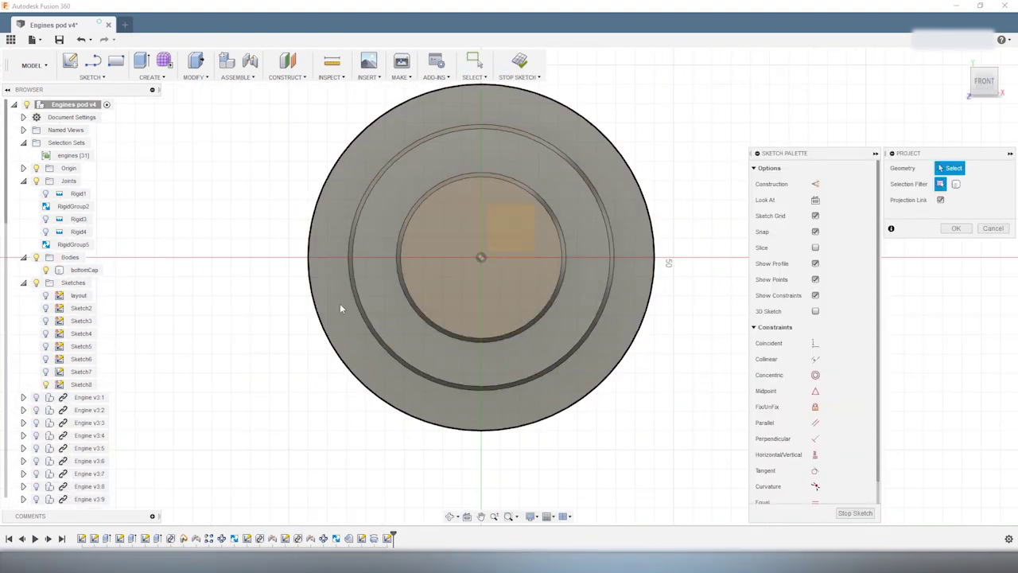
{"action": "left_click", "coordinate": [46, 295]}
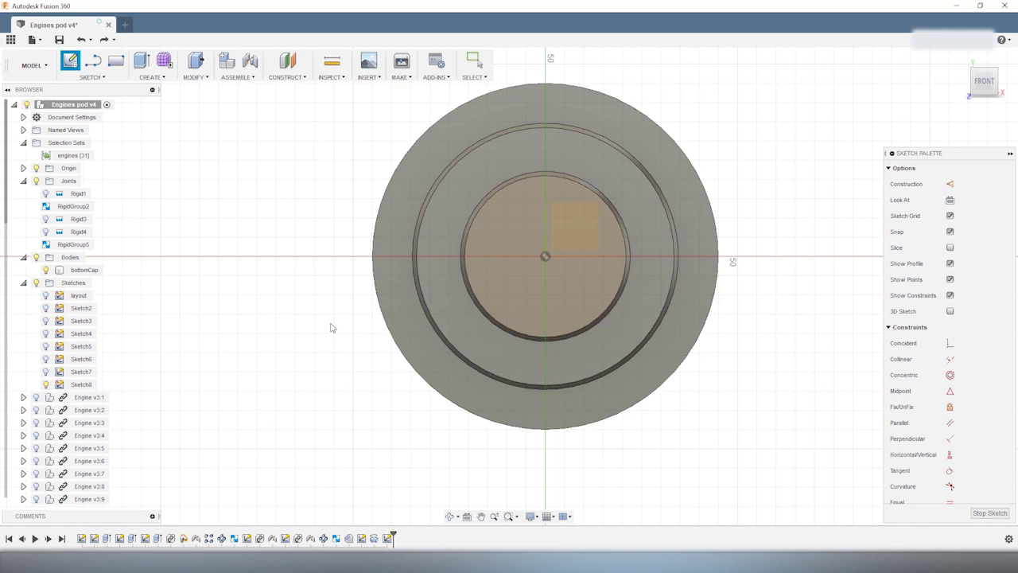
{"action": "scroll", "coordinate": [672, 141], "scroll_direction": "up", "scroll_amount": 1}
{"action": "key", "text": "c"}
{"action": "left_click", "coordinate": [525, 270]}
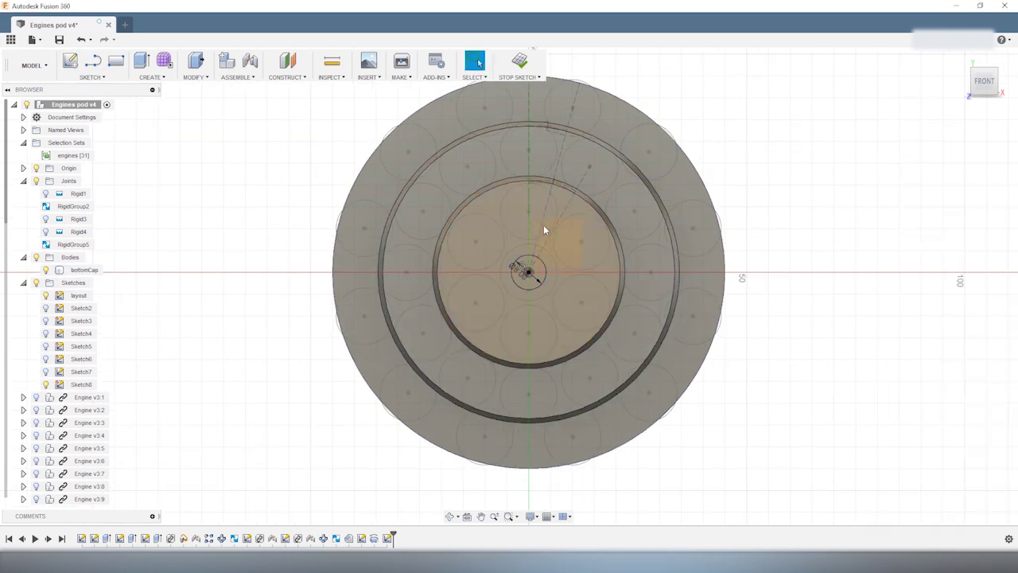
{"action": "key", "text": "e"}
{"action": "left_click", "coordinate": [497, 286]}
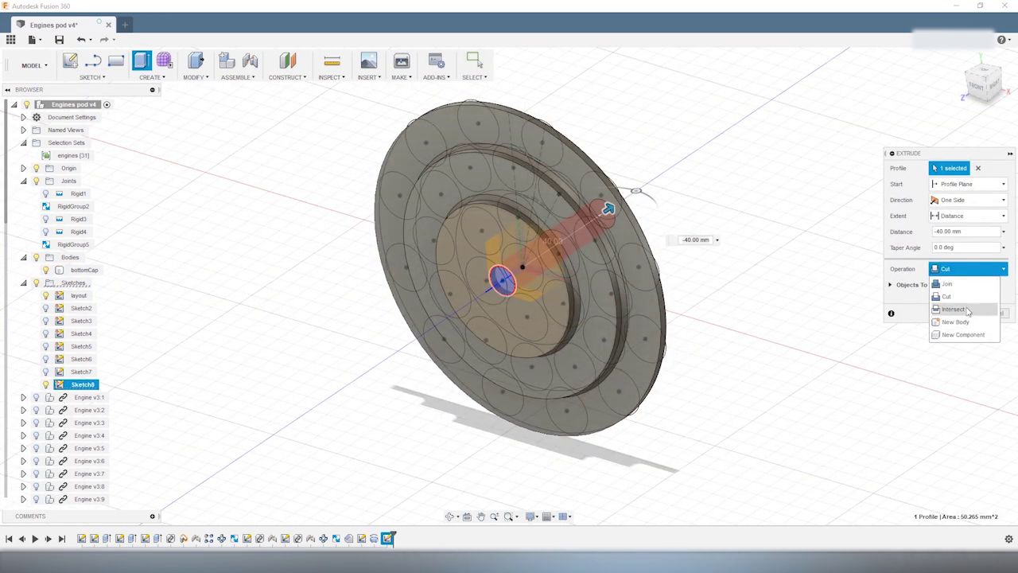
{"action": "left_click", "coordinate": [194, 77]}
- Repeat the centre hole into a row of three with a Rectangular Pattern, then edit it
{"action": "left_click", "coordinate": [149, 77]}
{"action": "mouse_move", "coordinate": [170, 294]}
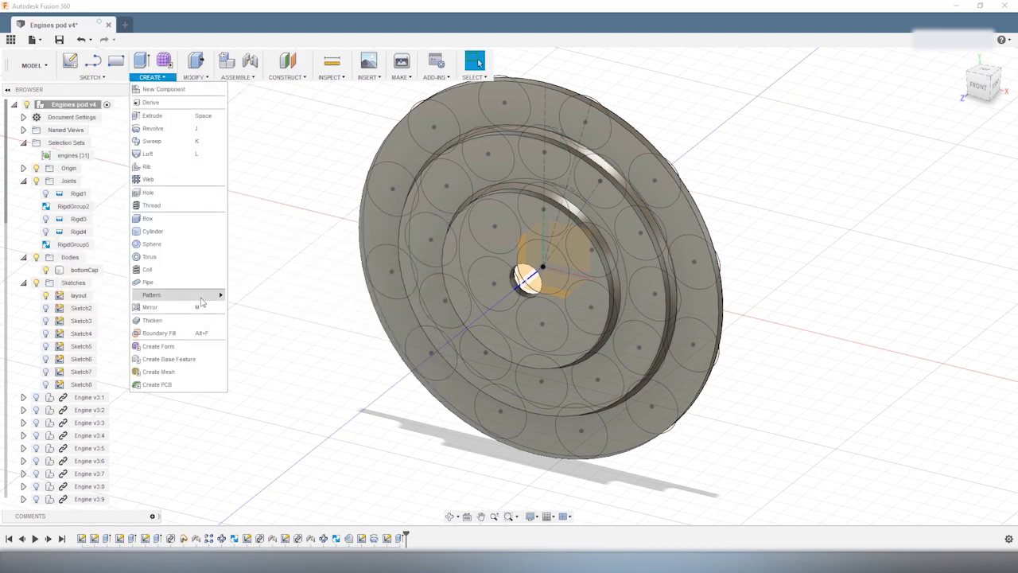
{"action": "left_click", "coordinate": [255, 305]}
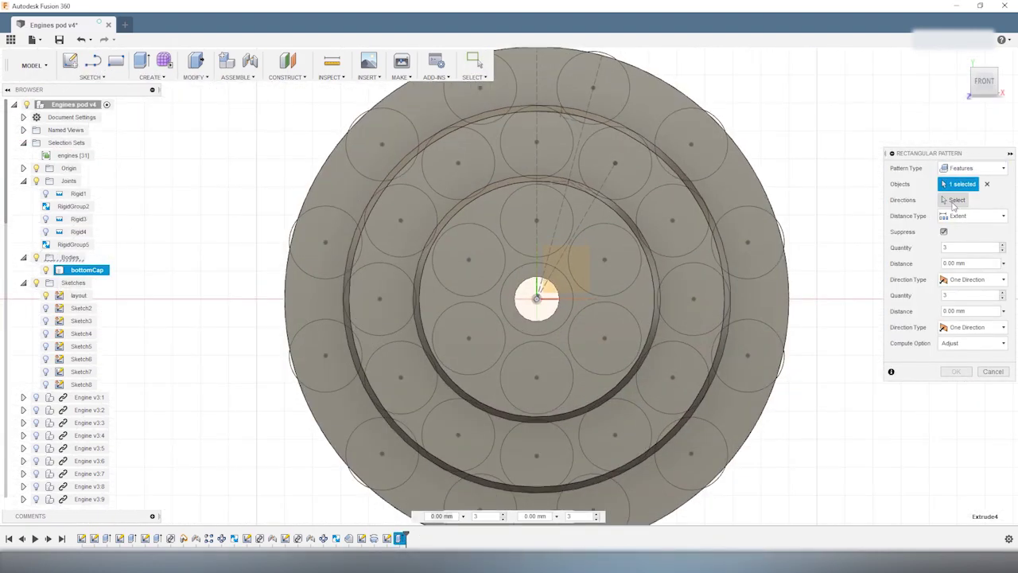
{"action": "key", "text": "Return"}
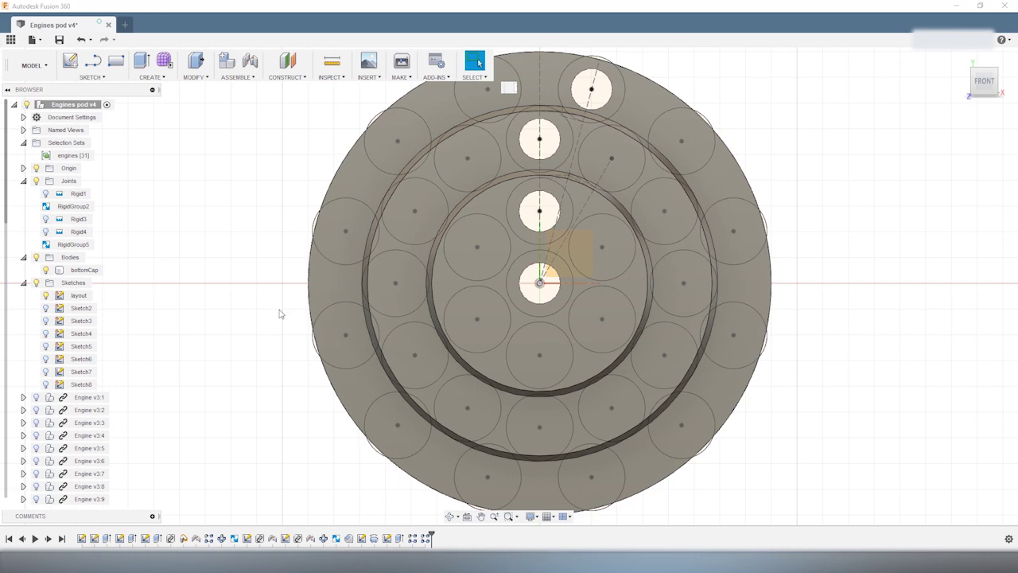
{"action": "left_click", "coordinate": [953, 208]}
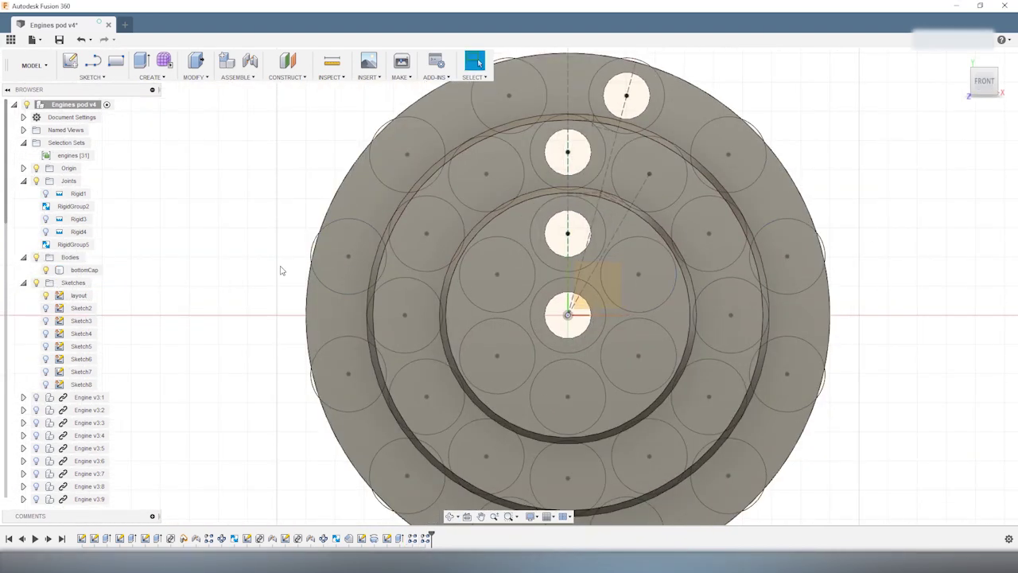
- Pattern one extra hole above the centre and set it up to repeat around the centre axis
{"action": "left_click", "coordinate": [149, 77]}
{"action": "left_click", "coordinate": [264, 294]}
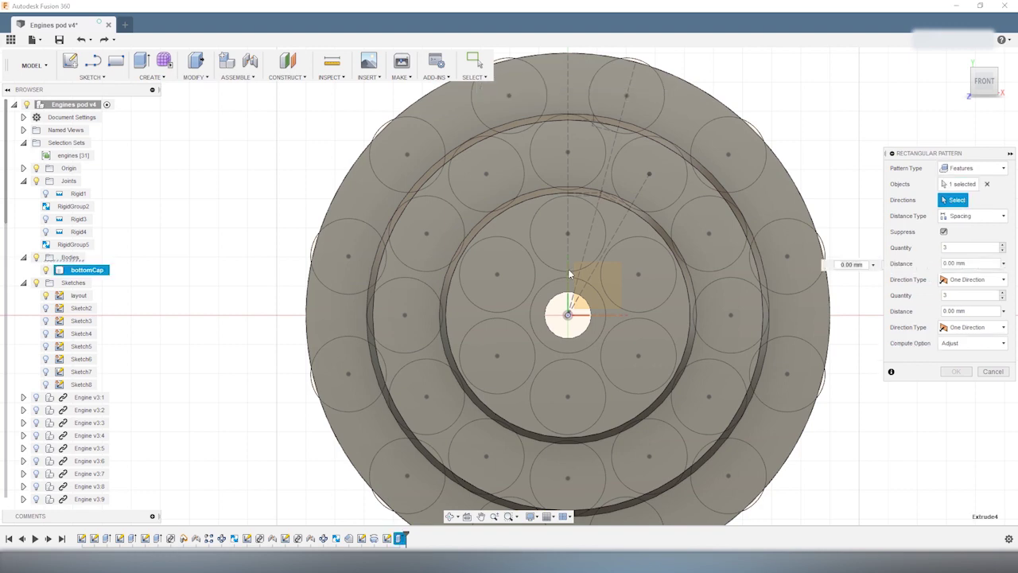
{"action": "key", "text": "Return"}
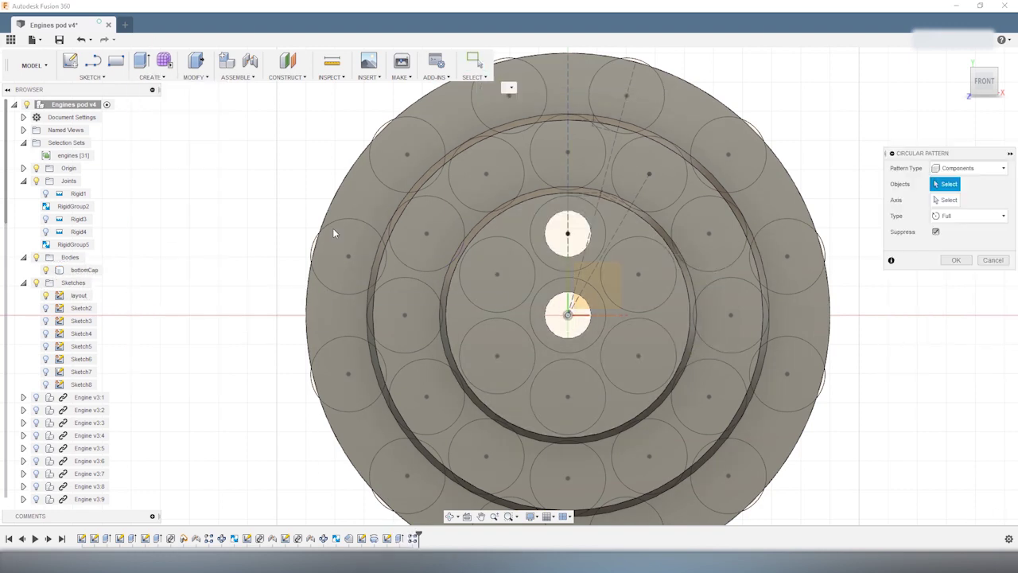
{"action": "left_click", "coordinate": [413, 538]}
{"action": "left_click", "coordinate": [562, 291]}
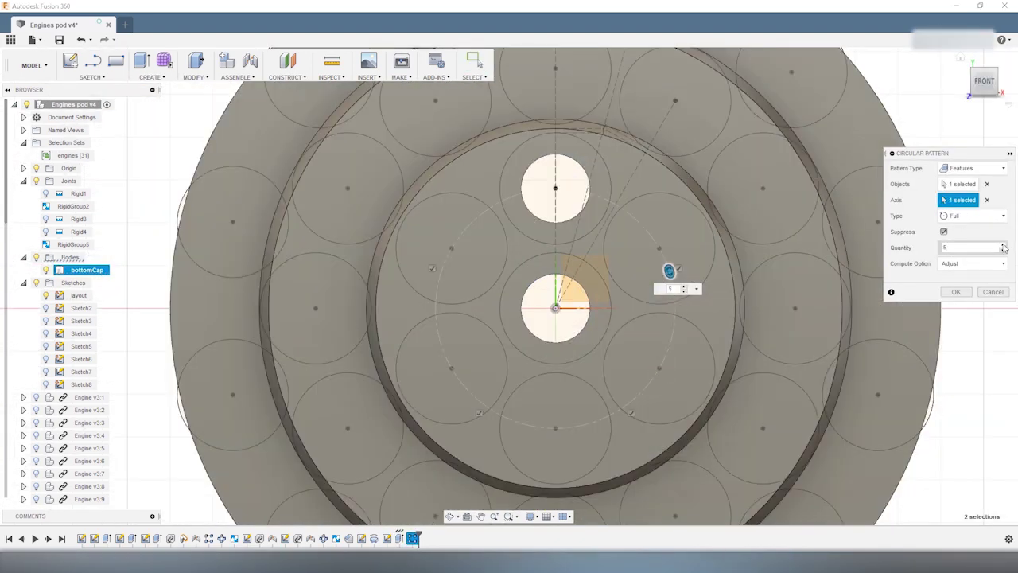
- Confirm the 5-copy circular hole pattern and check engine–pod interferences
{"action": "key", "text": "Return"}
{"action": "left_click", "coordinate": [79, 155]}
{"action": "left_click", "coordinate": [330, 77]}
{"action": "left_click", "coordinate": [350, 101]}
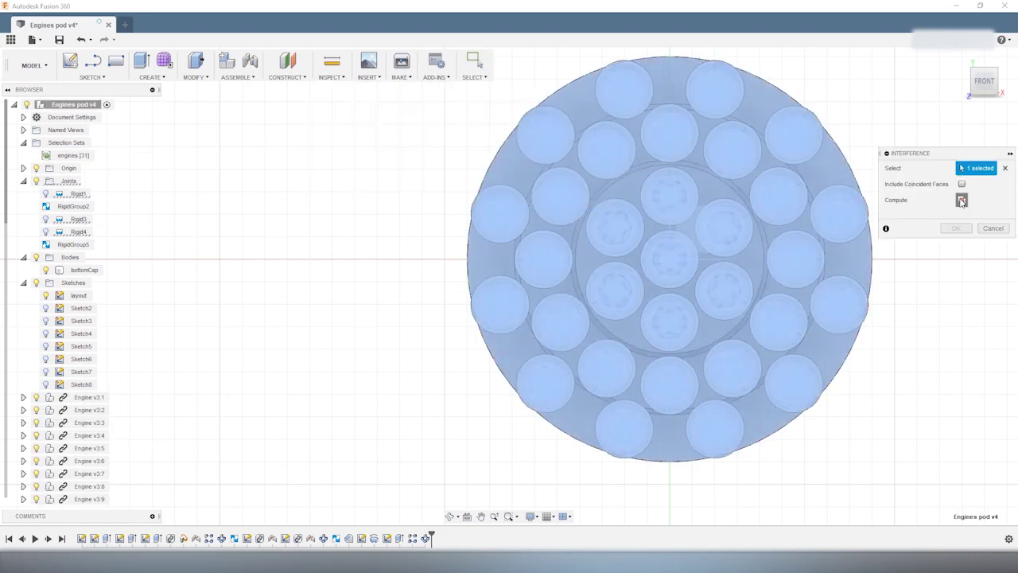
{"action": "left_click", "coordinate": [961, 200]}
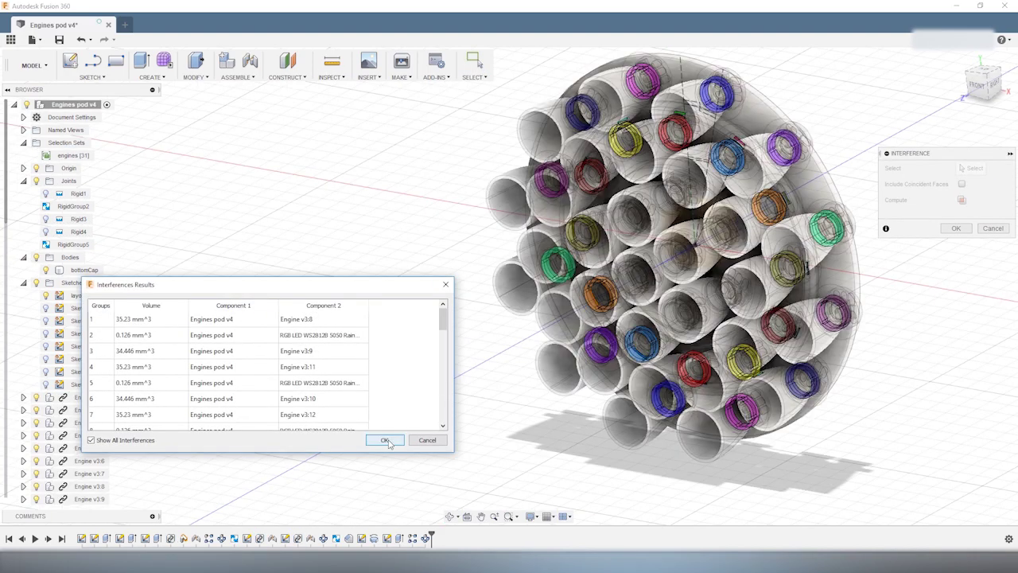
{"action": "left_click", "coordinate": [384, 439]}
- Hide the engines and repeat the hole features 27 mm with a Rectangular Pattern
{"action": "left_click", "coordinate": [79, 155]}
{"action": "key", "text": "v"}
{"action": "left_click", "coordinate": [151, 77]}
{"action": "mouse_move", "coordinate": [159, 295]}
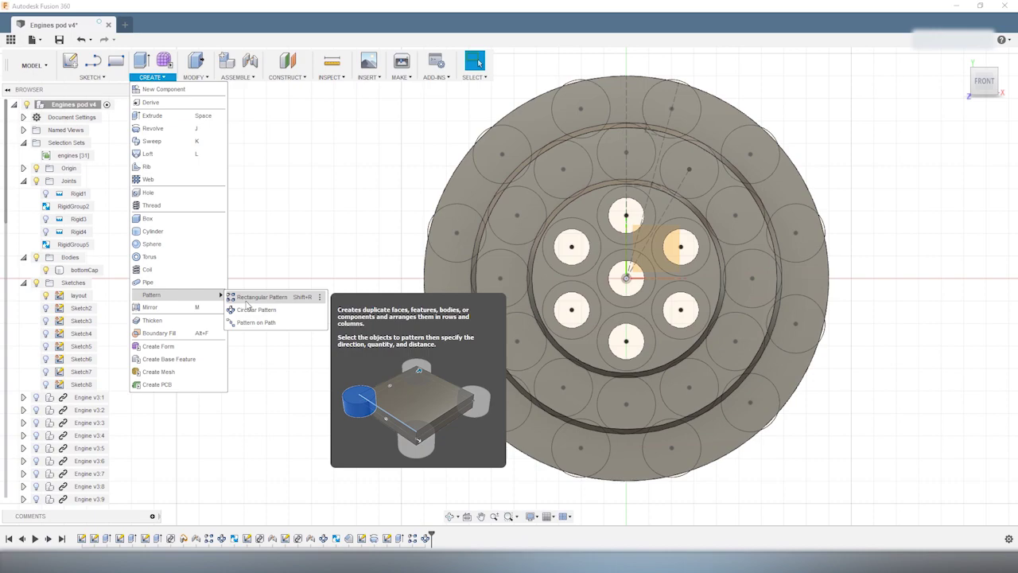
{"action": "left_click", "coordinate": [249, 298]}
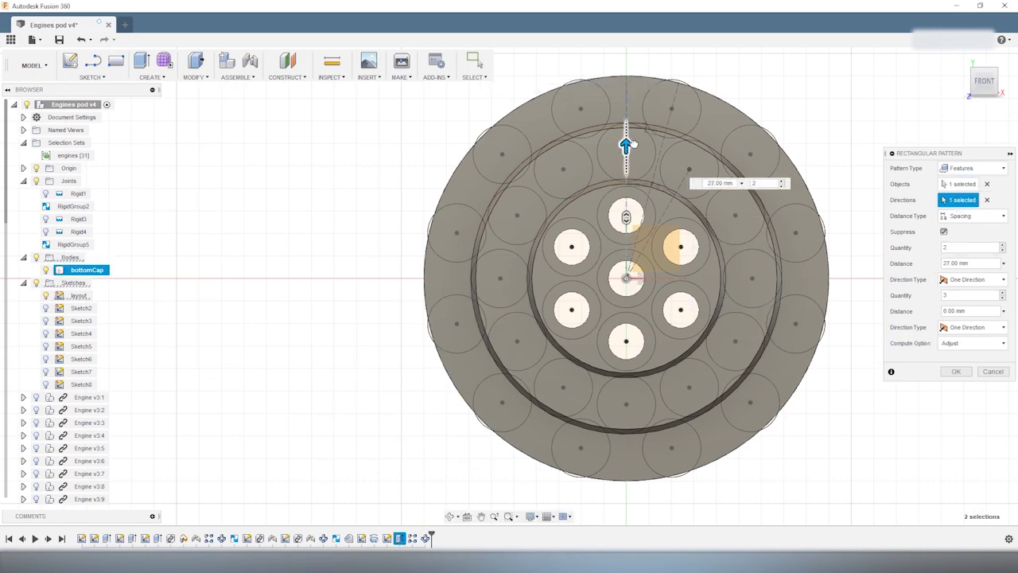
{"action": "key", "text": "Escape"}
- Add a second rectangular hole pattern, 38 mm along the diagonal edge, then select the whole pod
{"action": "left_click", "coordinate": [151, 78]}
{"action": "mouse_move", "coordinate": [159, 295]}
{"action": "left_click", "coordinate": [248, 310]}
{"action": "middle_click_drag", "start_coordinate": [557, 278], "coordinate": [610, 283], "text": "shift"}
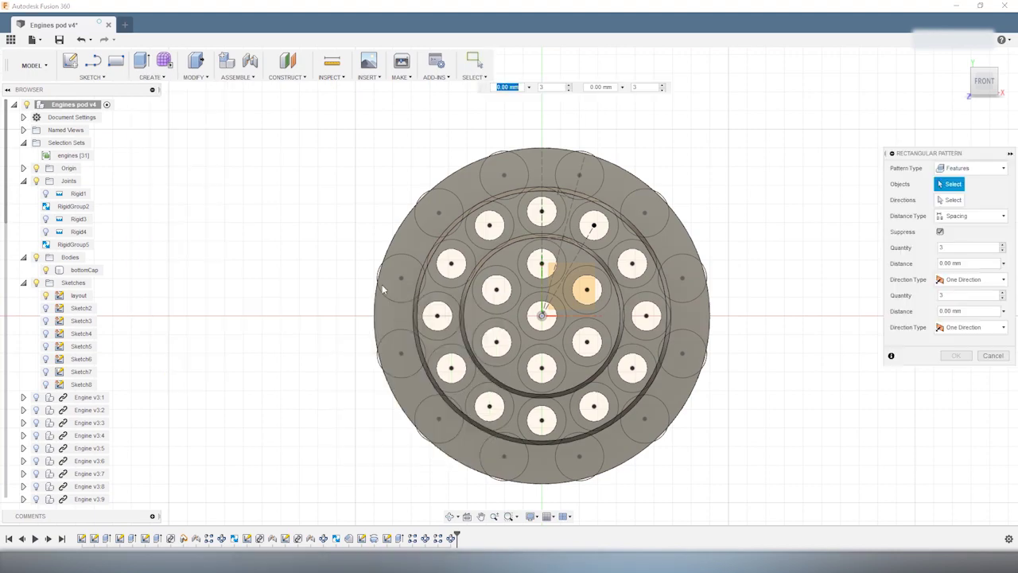
{"action": "left_click", "coordinate": [571, 210]}
{"action": "scroll", "coordinate": [613, 204], "scroll_direction": "up", "scroll_amount": 3}
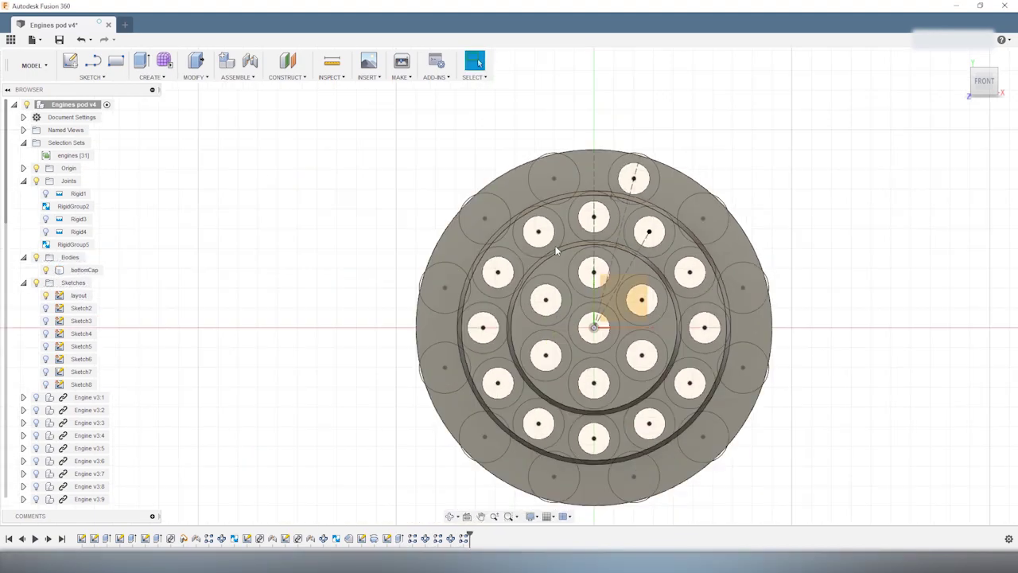
{"action": "left_click", "coordinate": [151, 77]}
{"action": "mouse_move", "coordinate": [210, 302]}
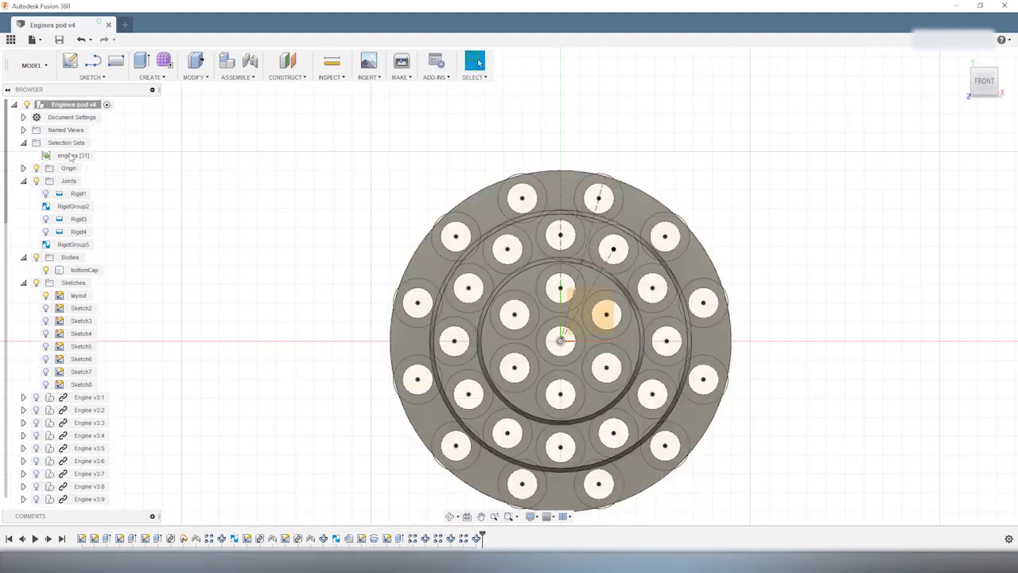
{"action": "left_click", "coordinate": [72, 104]}
- Compute interferences across the pod and review the results from an angled top view
{"action": "left_click", "coordinate": [961, 200]}
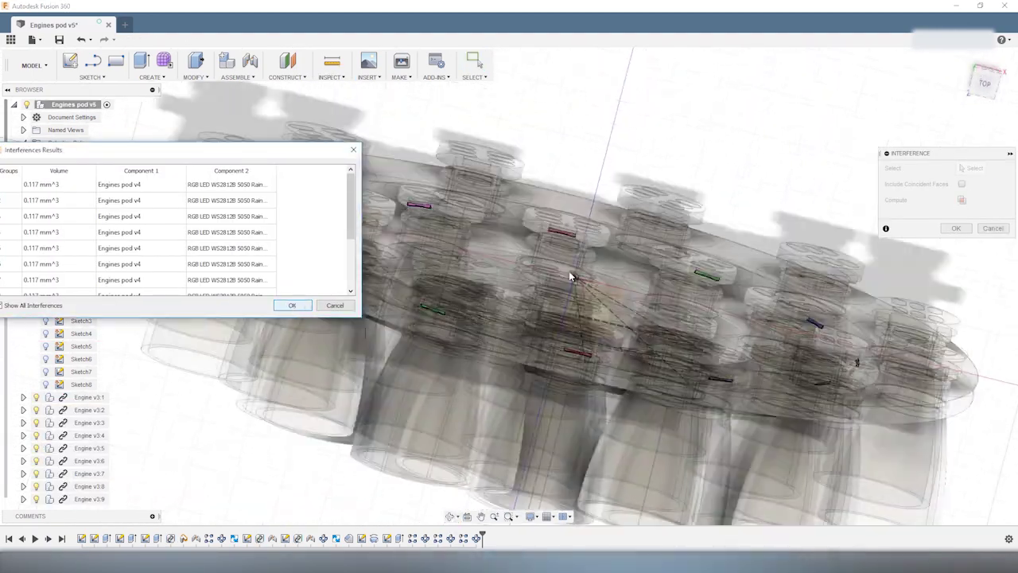
{"action": "middle_click_drag", "start_coordinate": [570, 276], "coordinate": [646, 338], "text": "shift"}
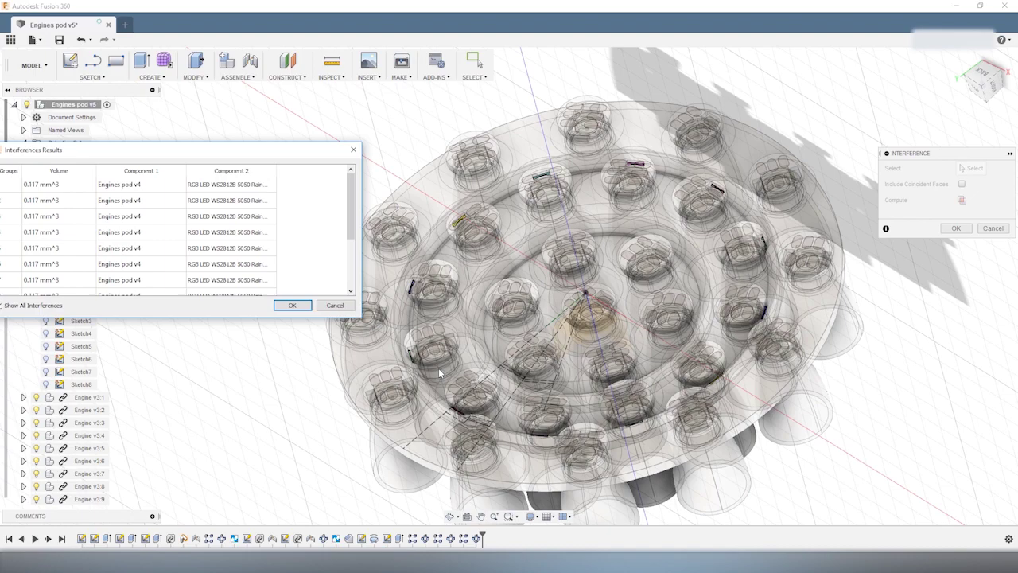
{"action": "left_click_drag", "start_coordinate": [159, 150], "coordinate": [187, 234]}
{"action": "middle_click_drag", "start_coordinate": [557, 334], "coordinate": [659, 287], "text": "shift"}
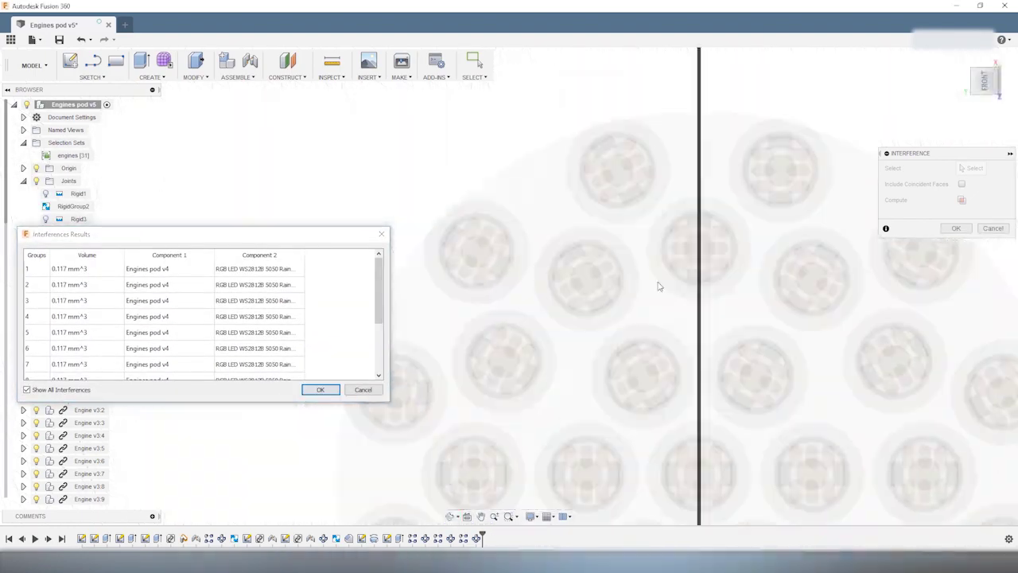
{"action": "left_click", "coordinate": [320, 389]}
- Inspect under the bottom caps and step through the interference rows, including Engine v3:9
{"action": "middle_click_drag", "start_coordinate": [341, 345], "coordinate": [347, 543], "text": "shift"}
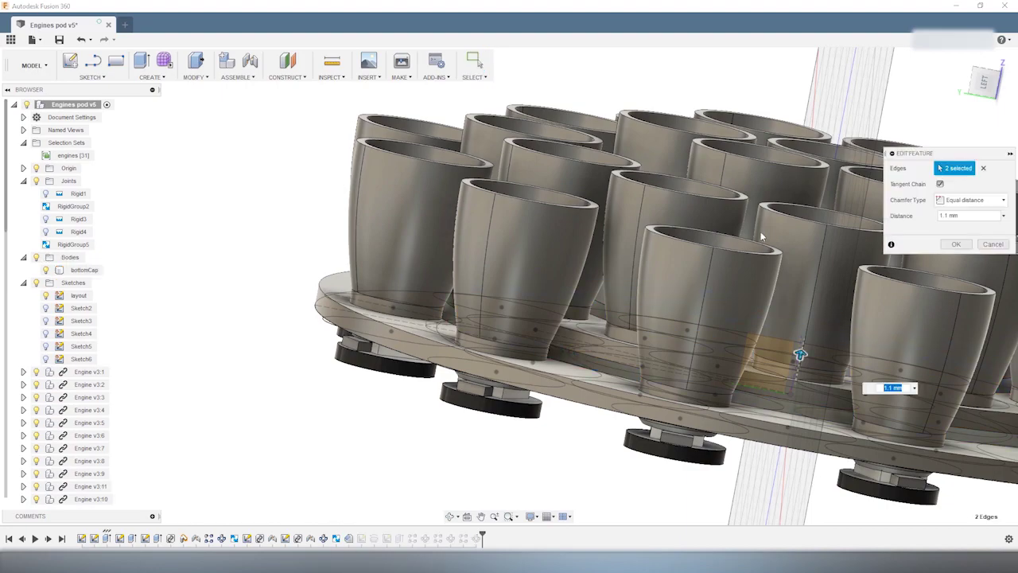
{"action": "middle_click_drag", "start_coordinate": [799, 355], "coordinate": [546, 374], "text": "shift"}
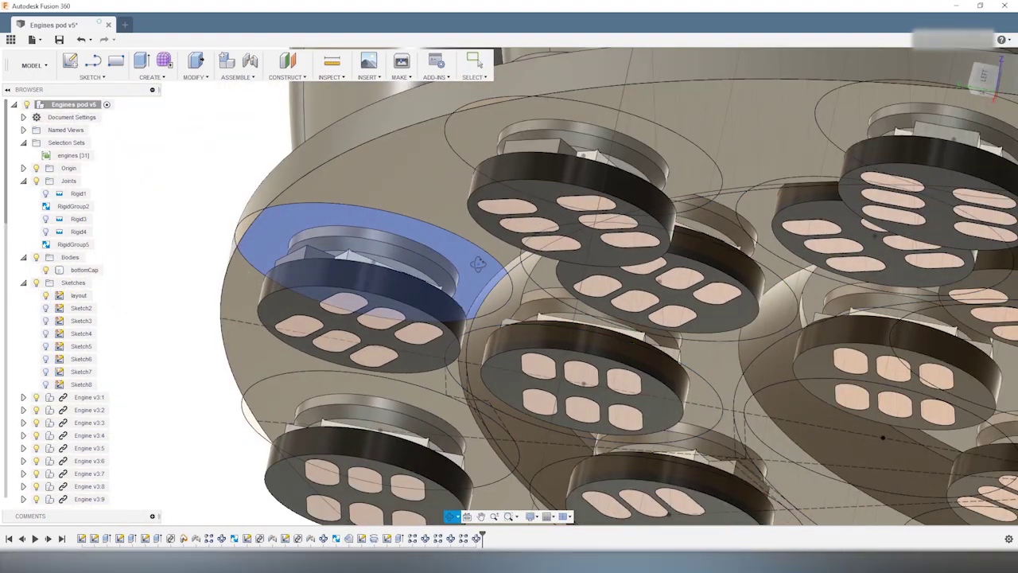
{"action": "mouse_move", "coordinate": [508, 334]}
{"action": "middle_mouse_down", "text": "shift"}
{"action": "mouse_move", "coordinate": [485, 358]}
{"action": "mouse_move", "coordinate": [469, 311]}
{"action": "mouse_move", "coordinate": [393, 352]}
{"action": "mouse_move", "coordinate": [390, 454]}
{"action": "mouse_move", "coordinate": [480, 368]}
{"action": "mouse_move", "coordinate": [445, 308]}
{"action": "middle_mouse_up", "text": "shift"}
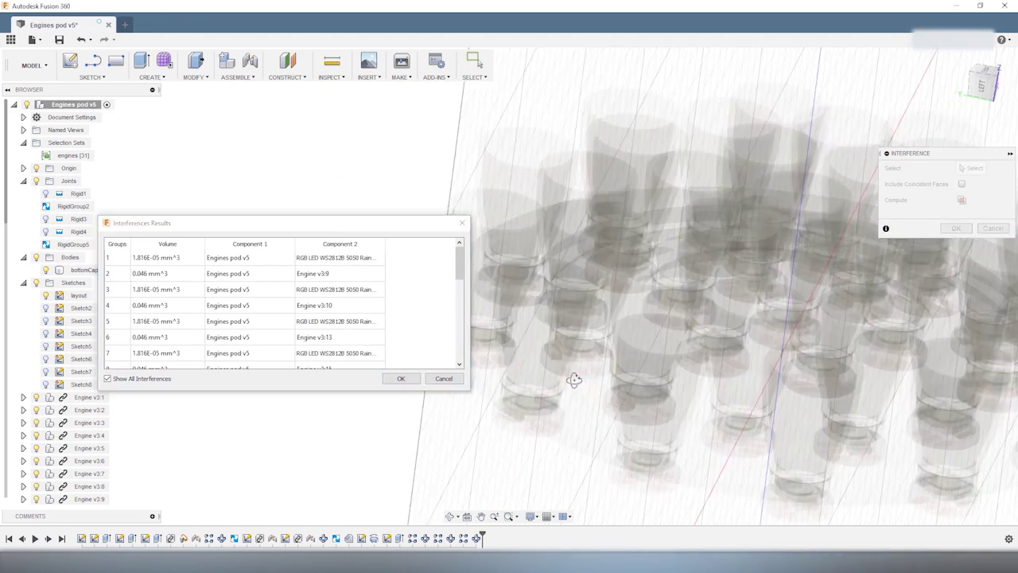
{"action": "scroll", "coordinate": [535, 436], "scroll_direction": "up", "scroll_amount": 3}
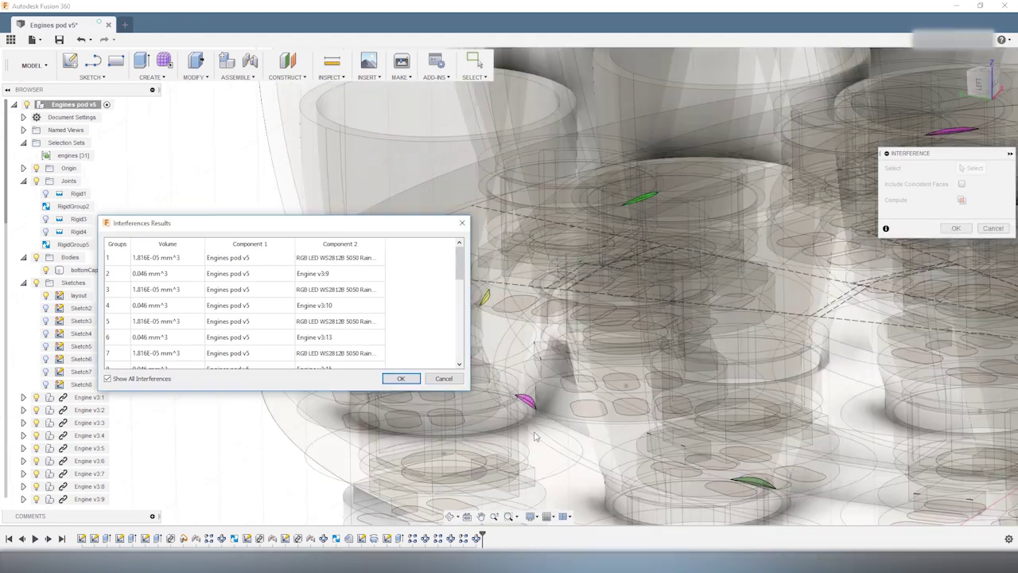
{"action": "left_click", "coordinate": [402, 379]}
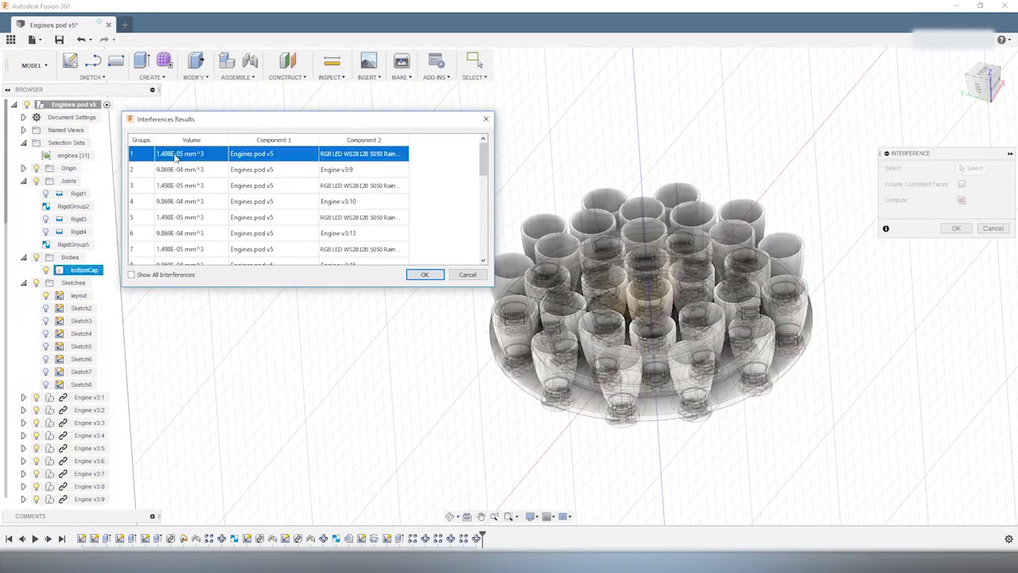
{"action": "key", "text": "Down"}
{"action": "key", "text": "Down"}
{"action": "key", "text": "Down"}
{"action": "key", "text": "Down"}
{"action": "key", "text": "Down"}
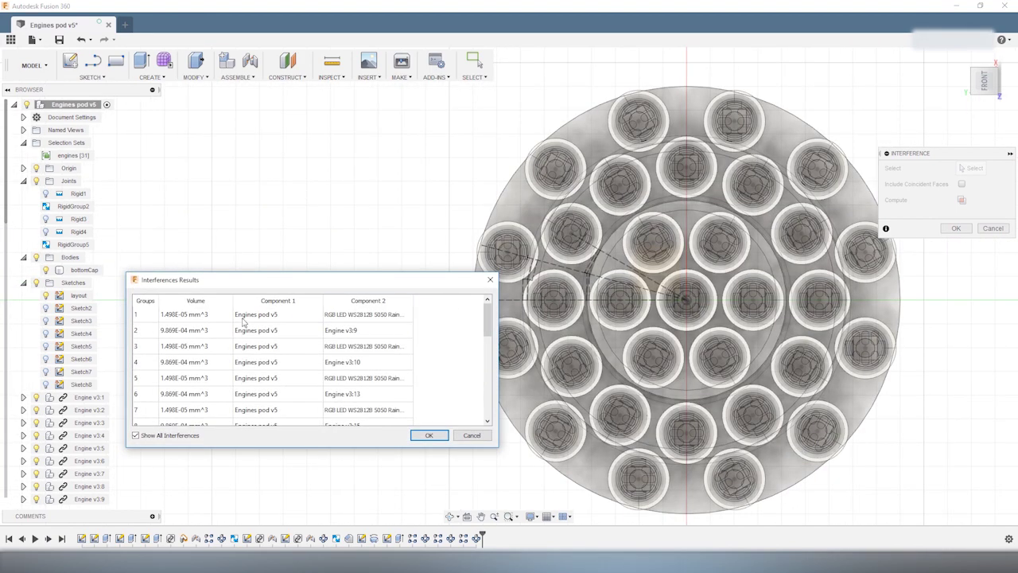
{"action": "left_click", "coordinate": [239, 317]}
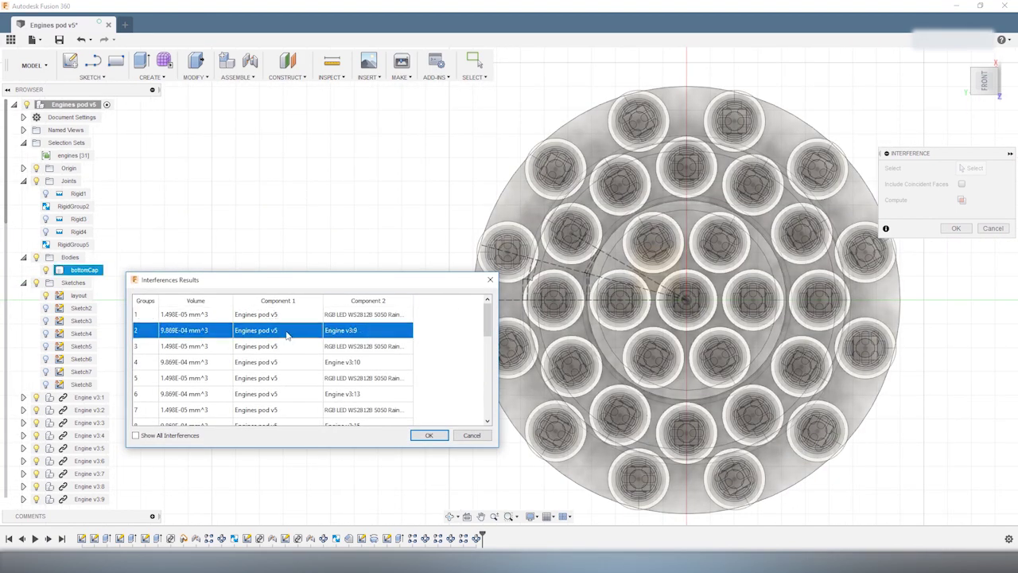
{"action": "left_click", "coordinate": [346, 322]}
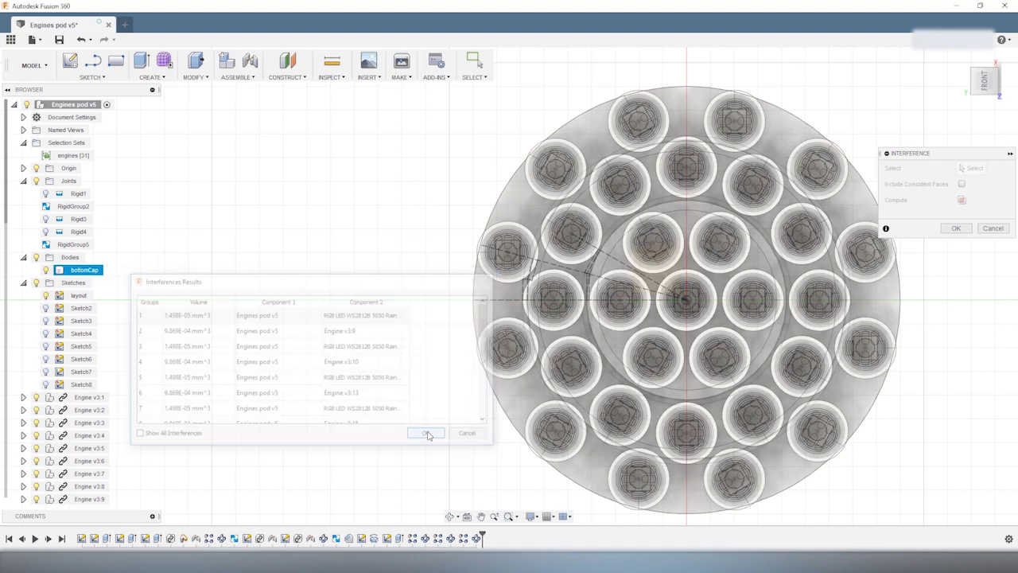
- Isolate the bottomCap body, frame it, and turn it to face its back face
{"action": "left_click", "coordinate": [427, 434]}
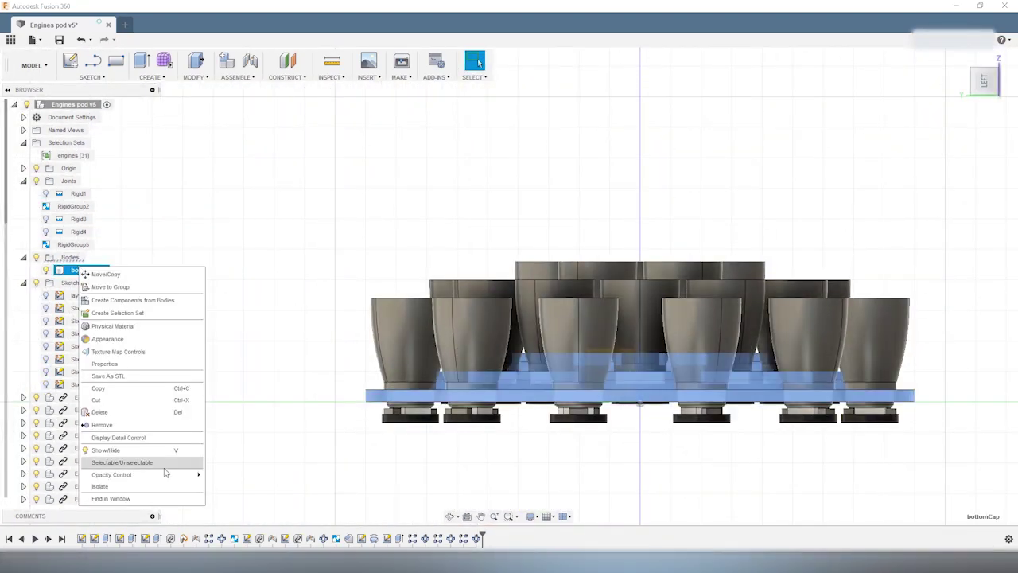
{"action": "left_click", "coordinate": [112, 498]}
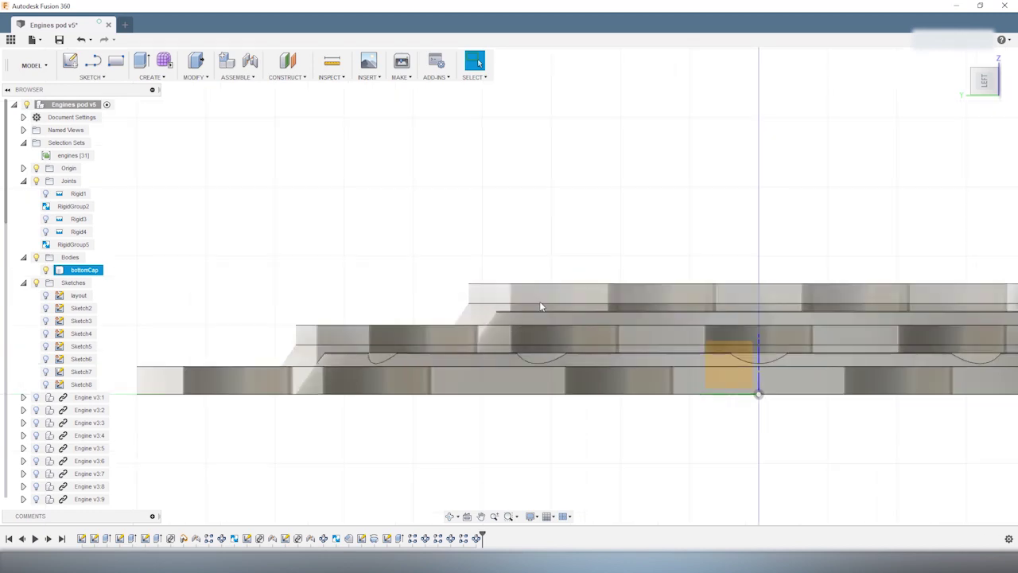
{"action": "middle_click_drag", "start_coordinate": [539, 305], "coordinate": [366, 358], "text": "shift"}
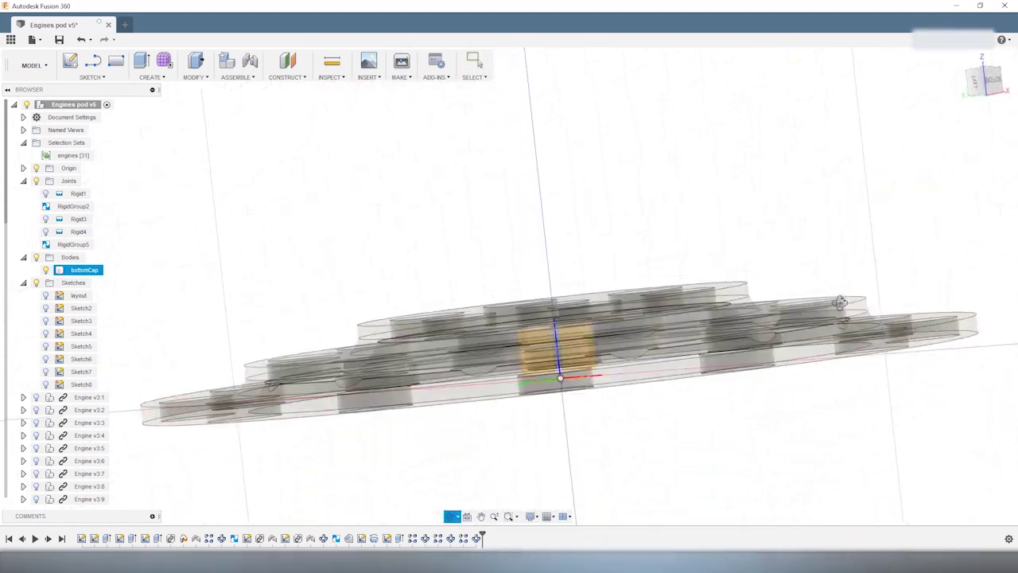
{"action": "right_click", "coordinate": [133, 270]}
{"action": "left_click", "coordinate": [186, 478]}
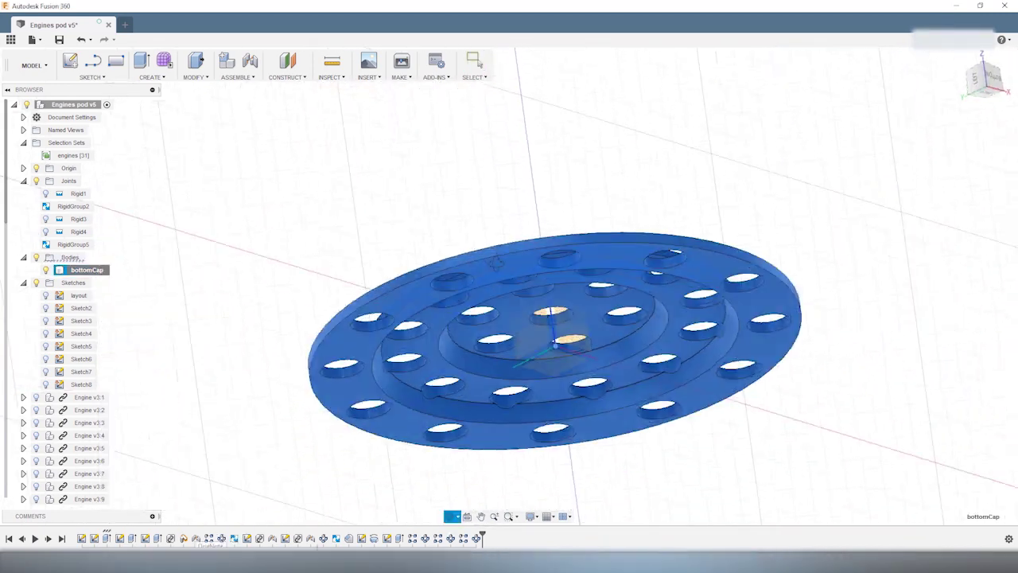
{"action": "middle_click_drag", "start_coordinate": [494, 263], "coordinate": [353, 244], "text": "shift"}
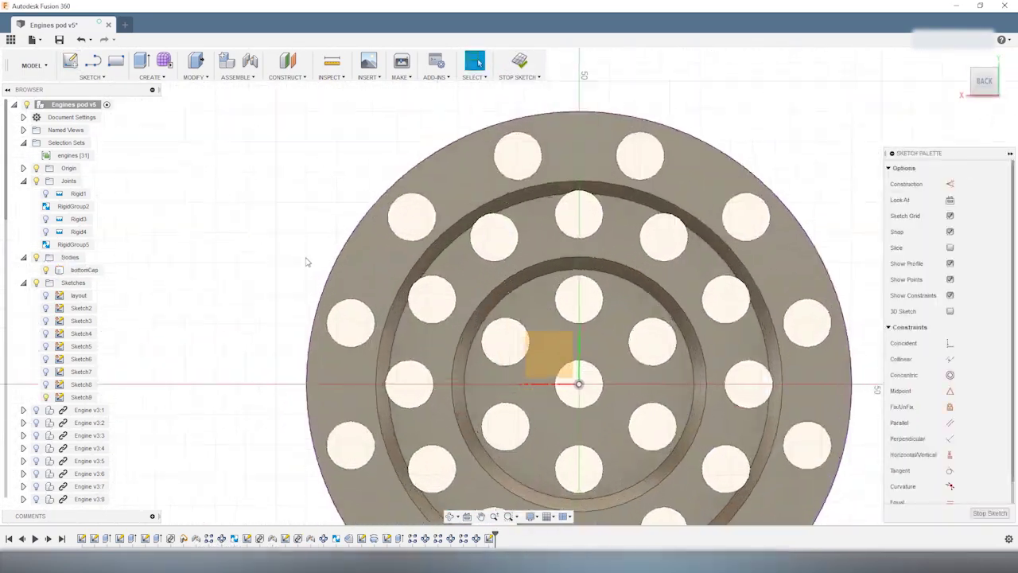
- Offset the cap's outer edge 1 mm and check interferences, finding 1.245 mm³ LED overlaps
{"action": "left_click", "coordinate": [342, 234]}
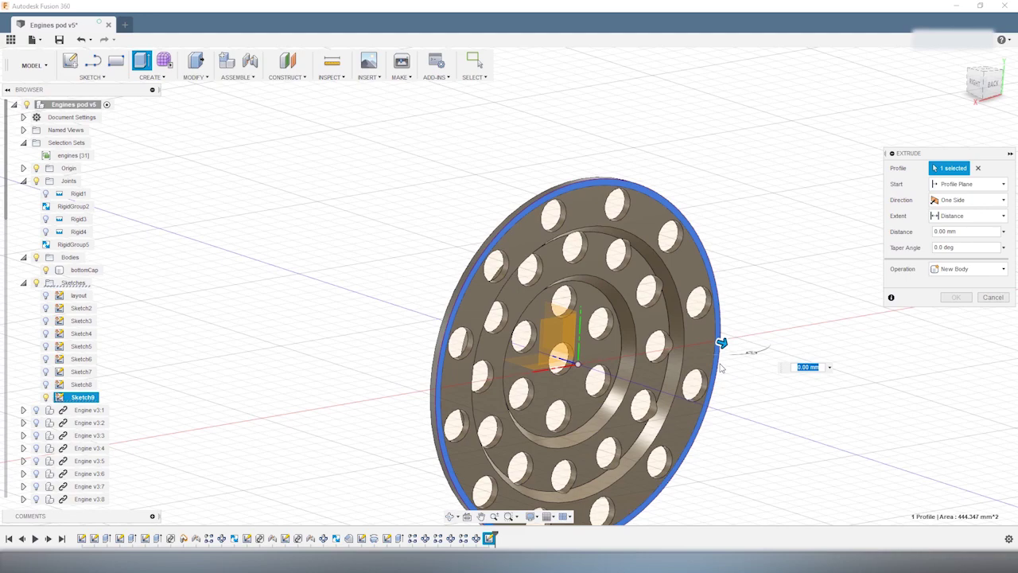
{"action": "left_click", "coordinate": [978, 86]}
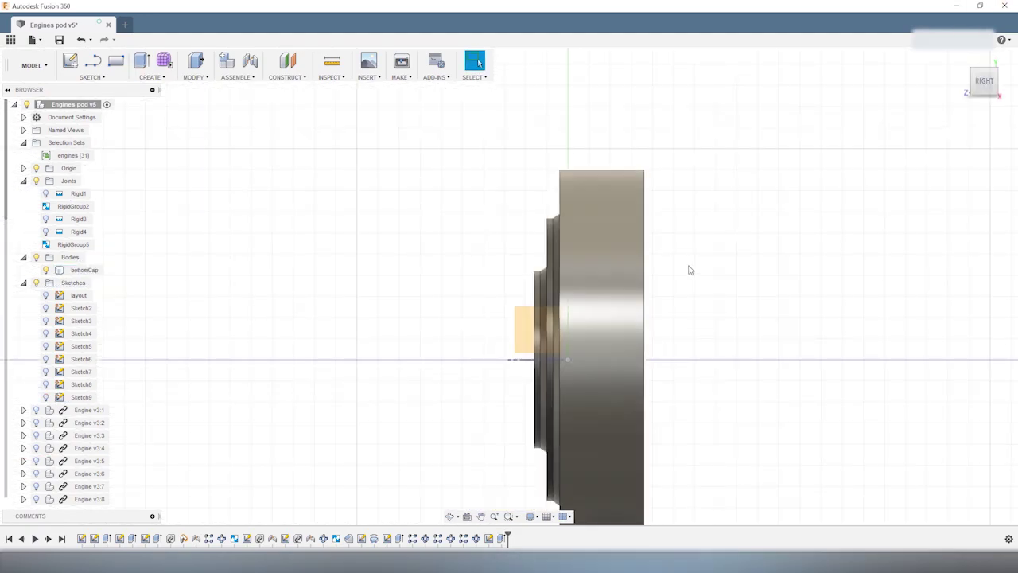
{"action": "left_click", "coordinate": [993, 83]}
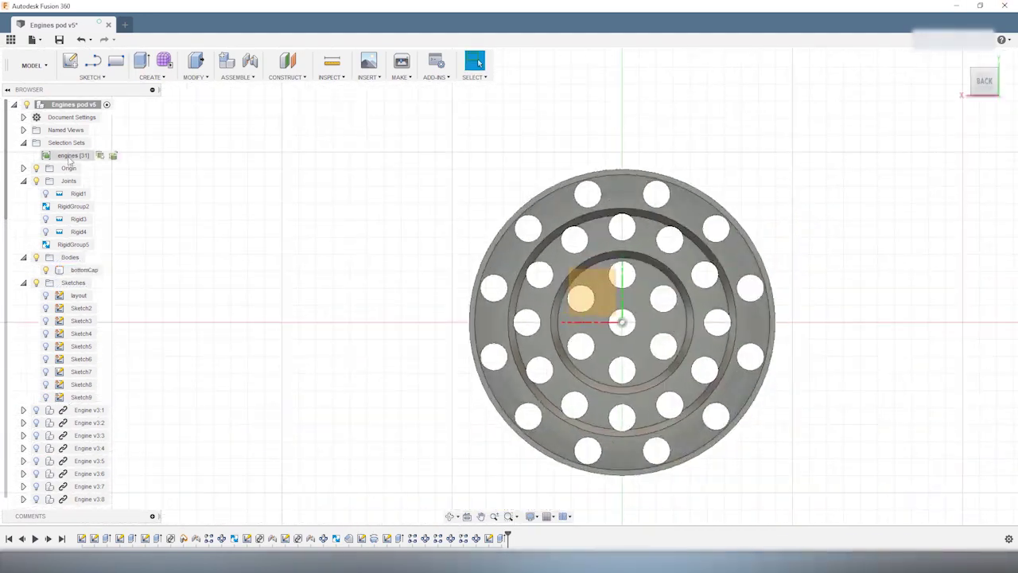
{"action": "left_click", "coordinate": [73, 155]}
{"action": "left_click", "coordinate": [332, 77]}
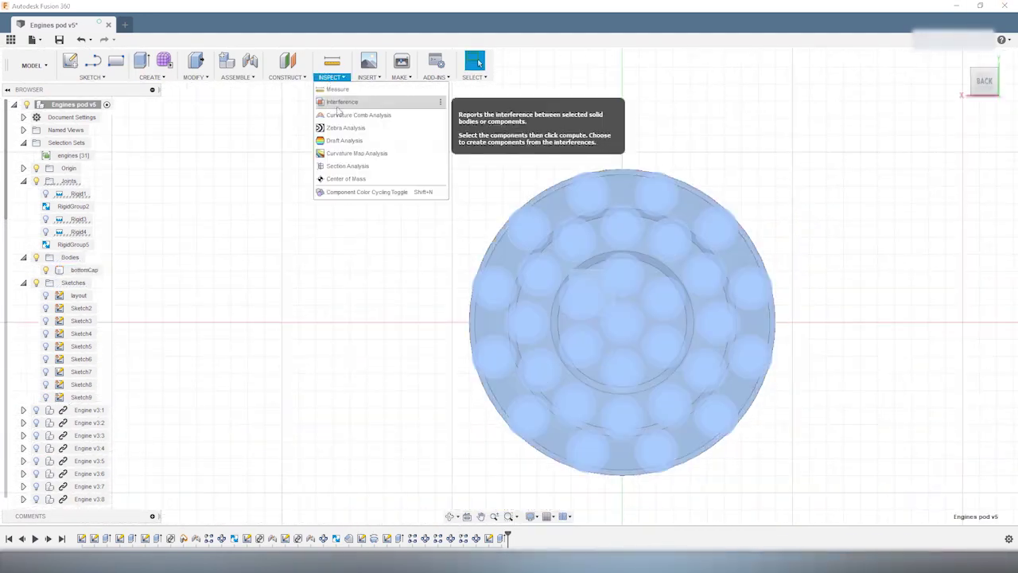
{"action": "left_click", "coordinate": [342, 103]}
{"action": "left_click", "coordinate": [967, 230]}
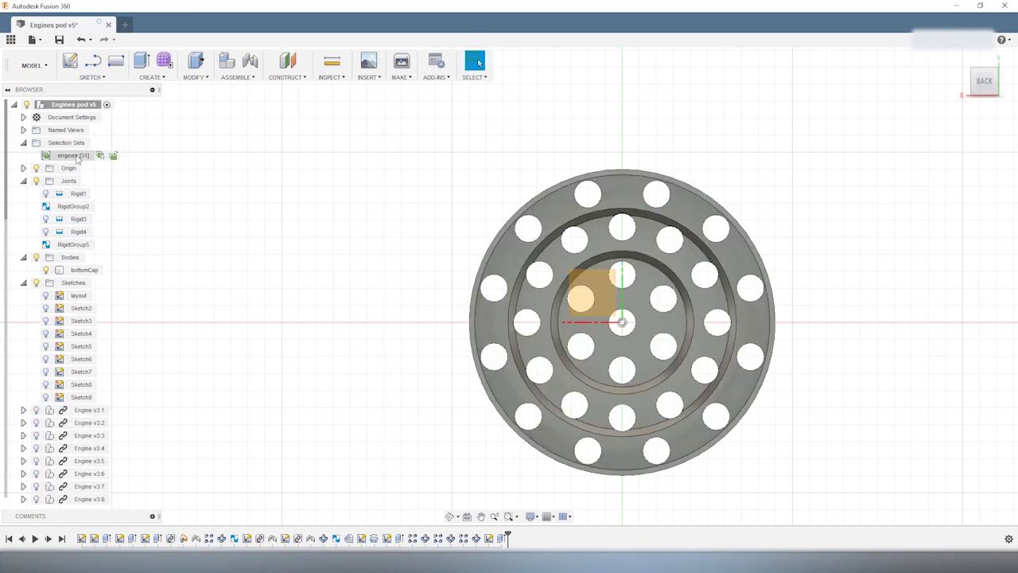
{"action": "left_click", "coordinate": [331, 77]}
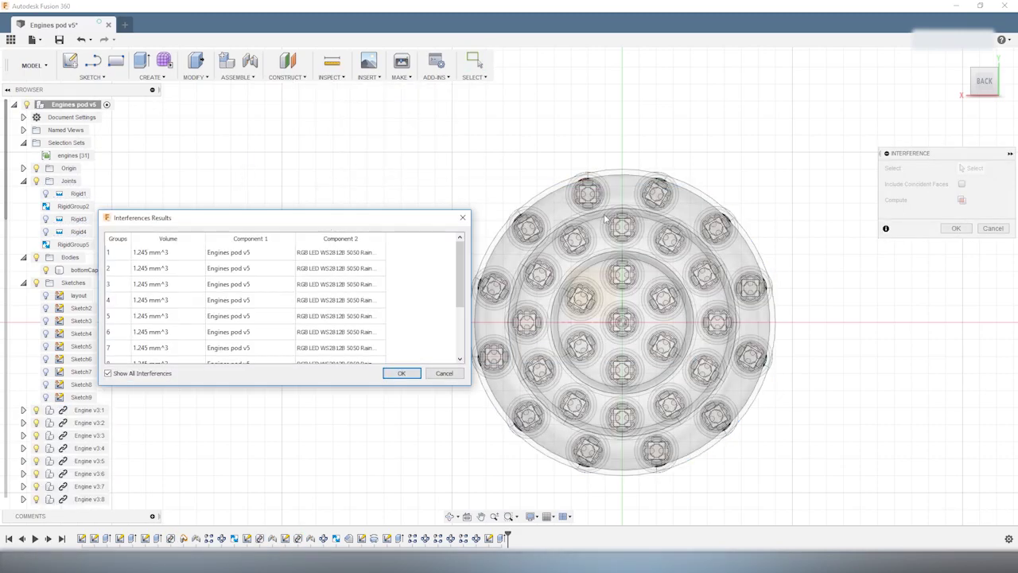
{"action": "left_click", "coordinate": [402, 373]}
- Frame the bottomCap body and deselect it to see the whole disc
{"action": "scroll", "coordinate": [517, 302], "scroll_direction": "up", "scroll_amount": 5}
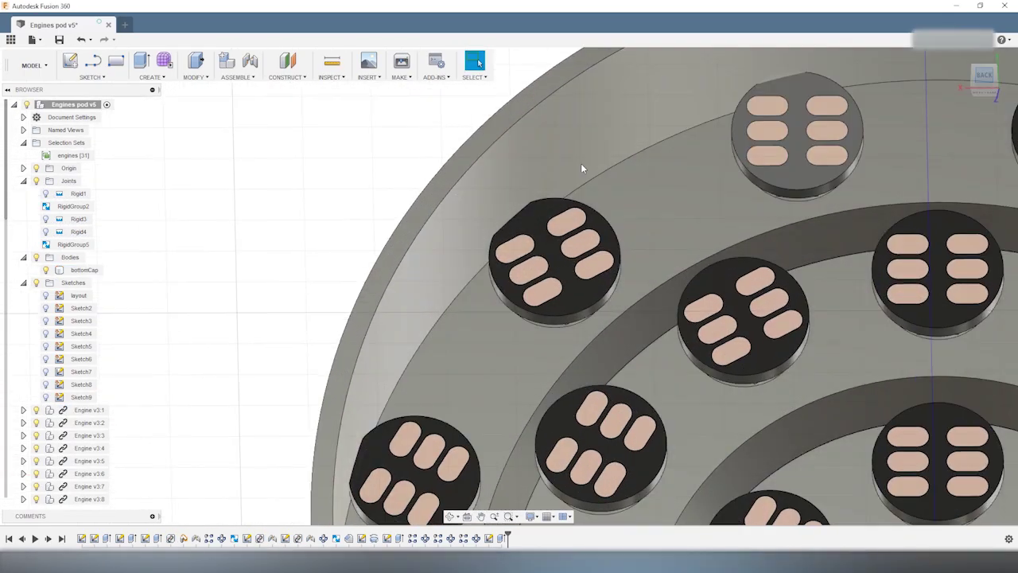
{"action": "right_click", "coordinate": [86, 270]}
{"action": "left_click", "coordinate": [171, 477]}
{"action": "left_click", "coordinate": [191, 123]}
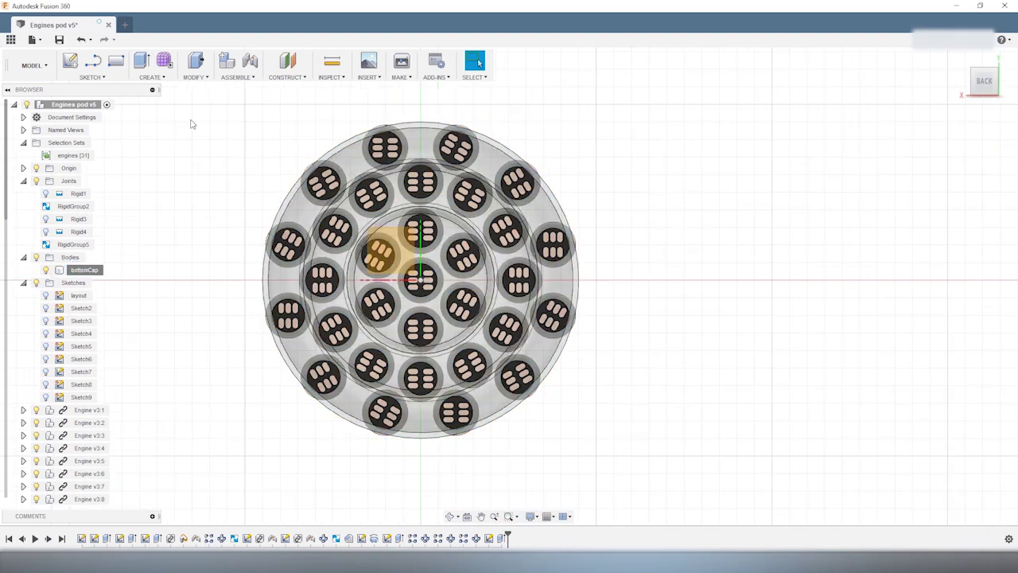
- Sketch on the cap face with the engine outlines projected and a concentric circle drawn
{"action": "key", "text": "l"}
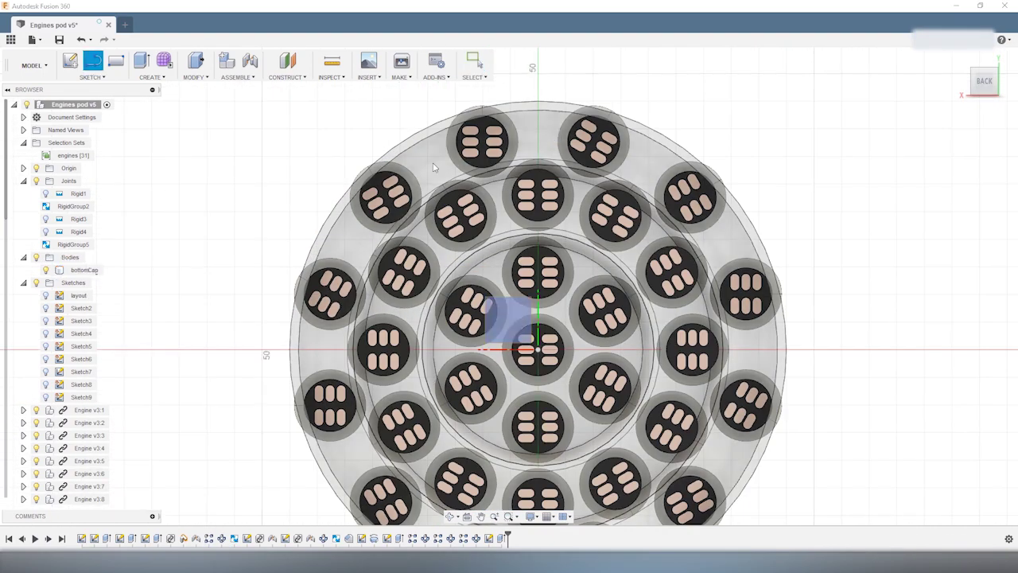
{"action": "left_click", "coordinate": [549, 133]}
{"action": "key", "text": "p"}
{"action": "left_click", "coordinate": [73, 155]}
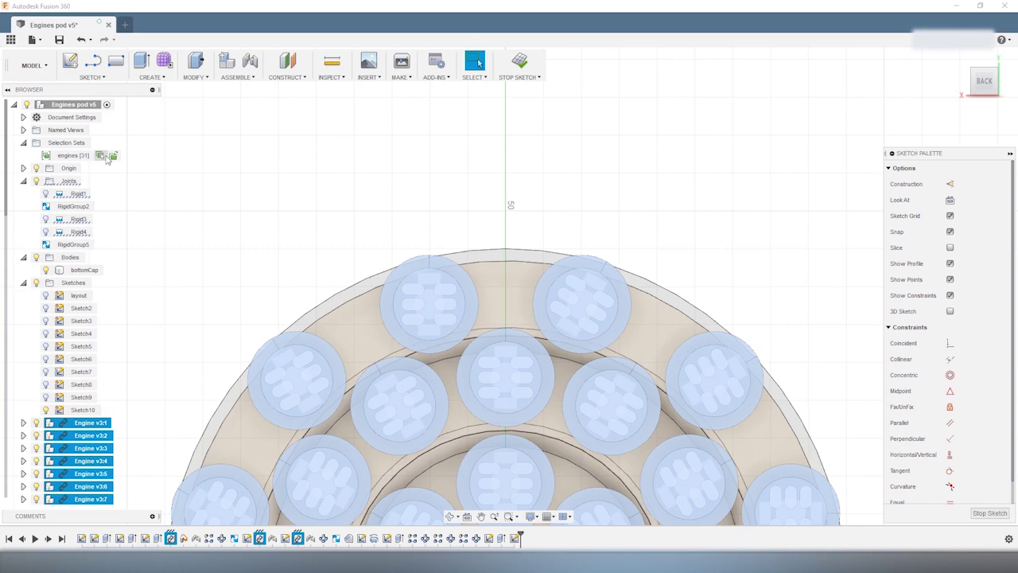
{"action": "key", "text": "Return"}
{"action": "key", "text": "c"}
{"action": "left_click", "coordinate": [587, 263]}
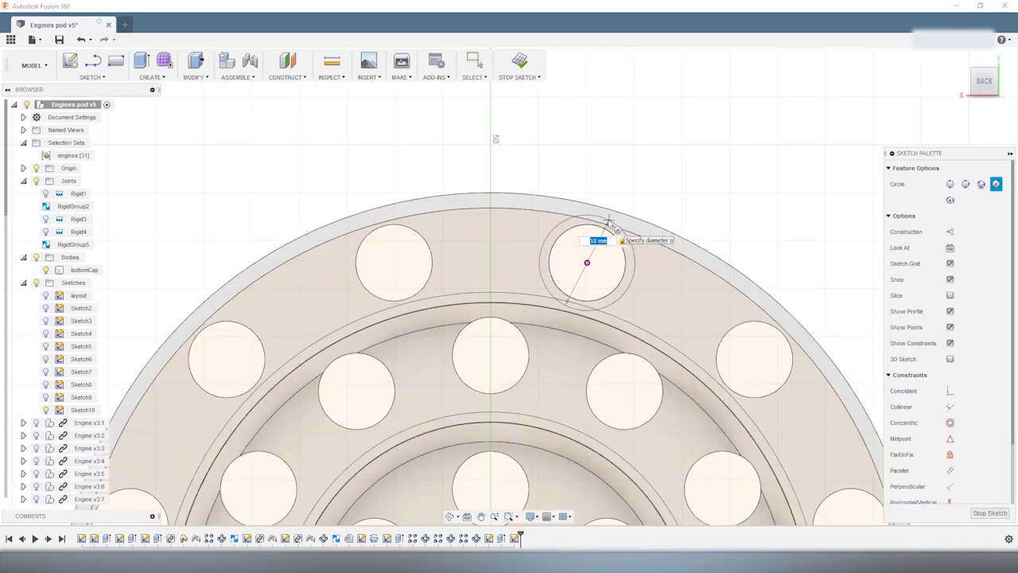
- Extrude the ring as an 8 mm cut and confirm the interference check finds no clashes
{"action": "key", "text": "e"}
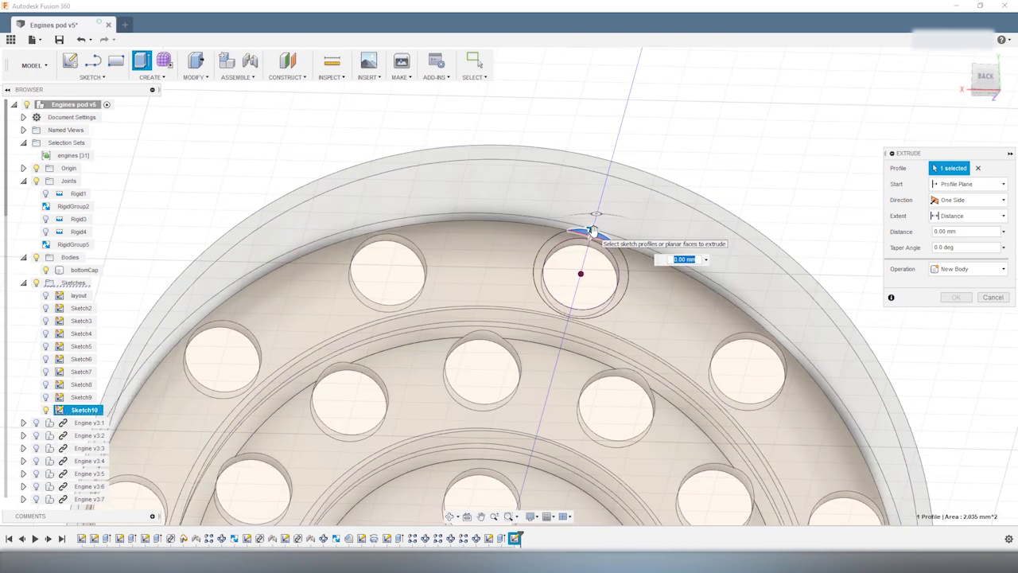
{"action": "left_click_drag", "start_coordinate": [587, 227], "coordinate": [600, 205]}
{"action": "key", "text": "Return"}
{"action": "scroll", "coordinate": [692, 301], "scroll_direction": "down", "scroll_amount": 5}
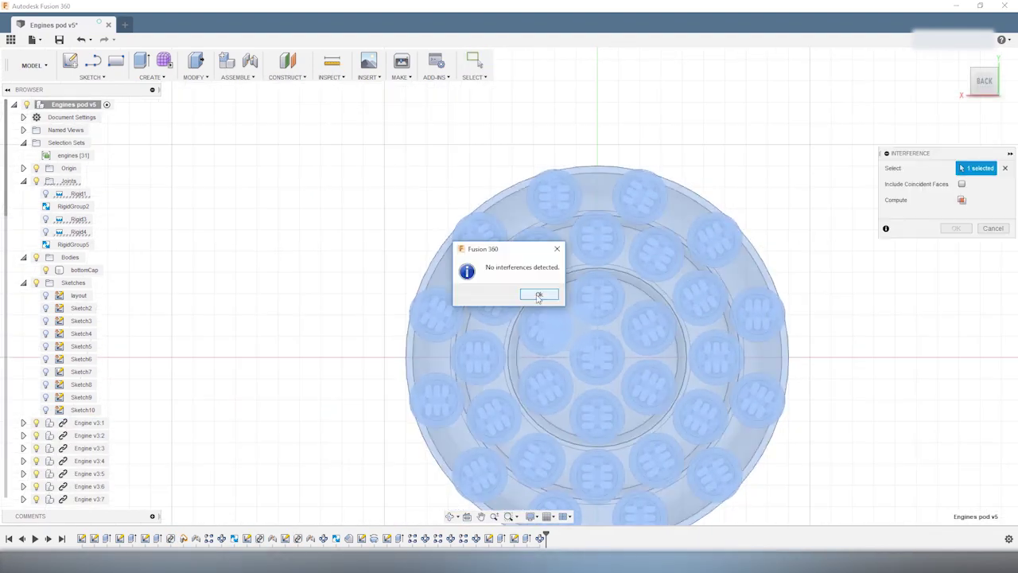
{"action": "left_click", "coordinate": [538, 295]}
{"action": "right_click", "coordinate": [83, 269]}
- Give the bottomCap body a dark material appearance
{"action": "key", "text": "Escape"}
{"action": "middle_click_drag", "start_coordinate": [291, 357], "coordinate": [443, 324], "text": "shift"}
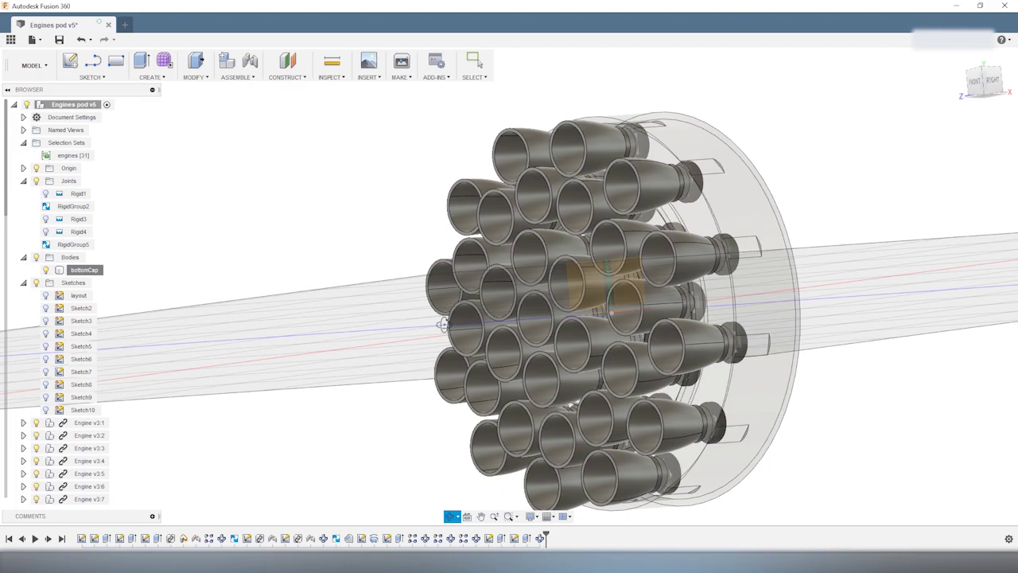
{"action": "right_click", "coordinate": [83, 270]}
{"action": "left_click", "coordinate": [87, 340]}
{"action": "mouse_move", "coordinate": [826, 379]}
{"action": "left_mouse_down"}
{"action": "mouse_move", "coordinate": [771, 285]}
{"action": "mouse_move", "coordinate": [834, 374]}
{"action": "left_mouse_up"}
{"action": "key", "text": "Escape"}
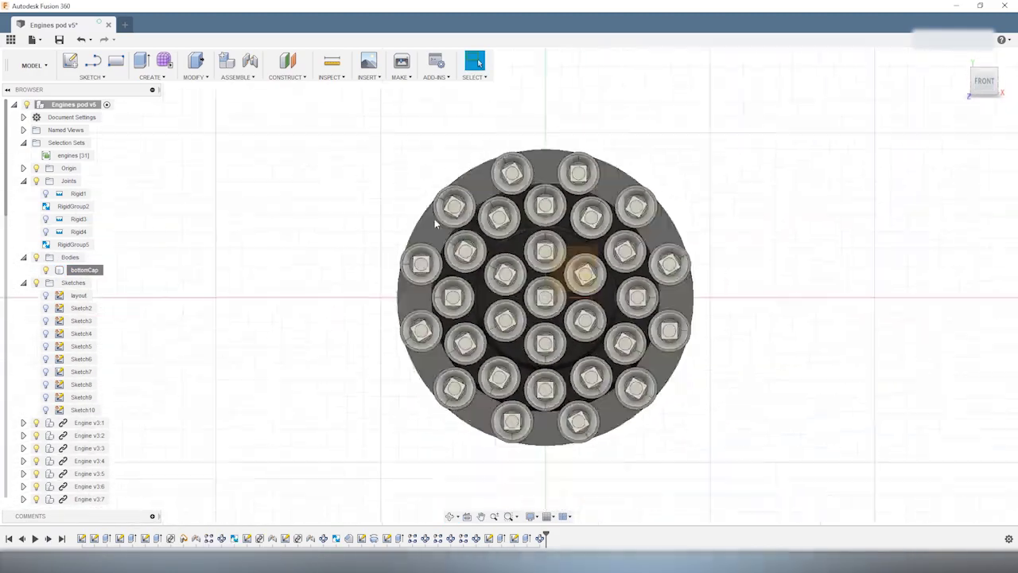
{"action": "middle_click_drag", "start_coordinate": [435, 225], "coordinate": [906, 199], "text": "shift"}
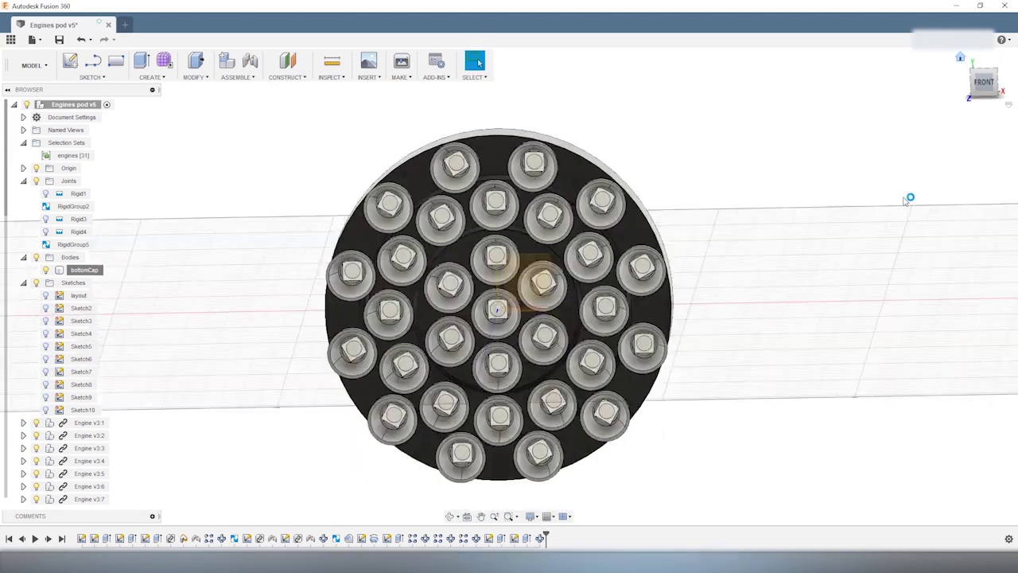
{"action": "key", "text": "F6"}
{"action": "key", "text": "F6"}
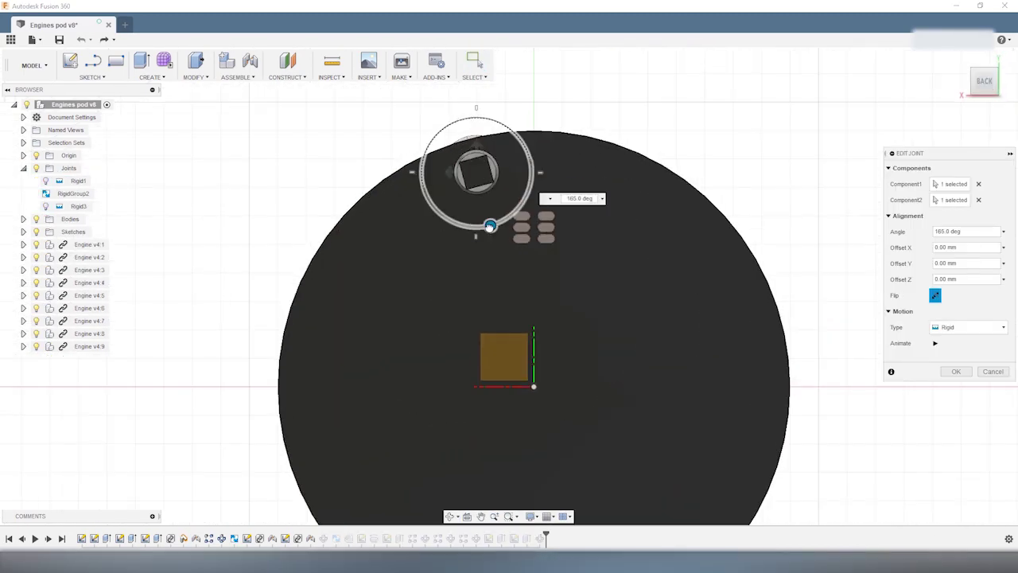
- Lengthen the cap's extrusion into a long tube behind the engines and sketch on the side plane
{"action": "key", "text": "Escape"}
{"action": "key", "text": "F6"}
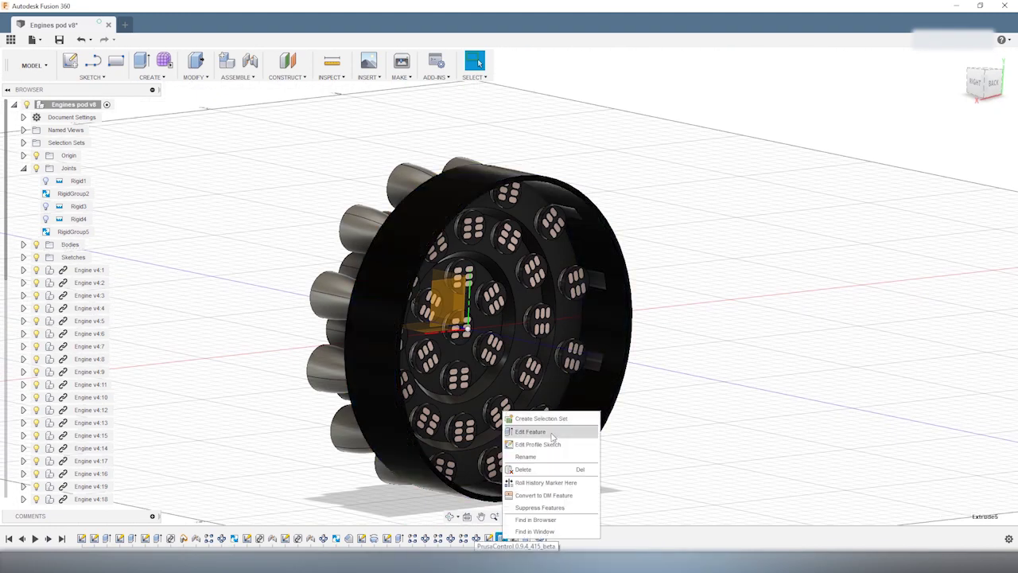
{"action": "left_click", "coordinate": [530, 431]}
{"action": "left_click_drag", "start_coordinate": [599, 325], "coordinate": [934, 381]}
{"action": "key", "text": "Return"}
{"action": "middle_click_drag", "start_coordinate": [933, 382], "coordinate": [641, 272], "text": "shift"}
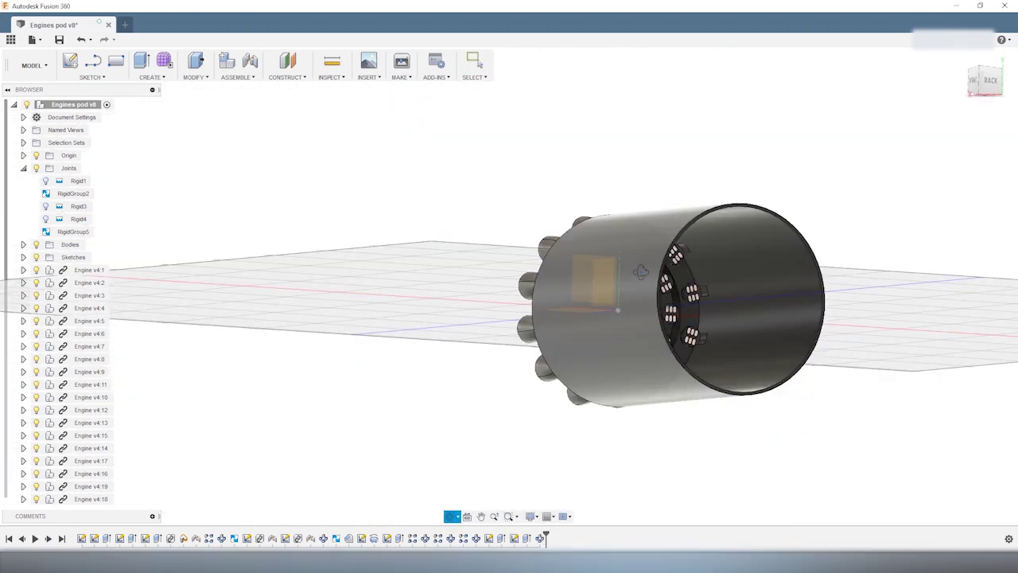
{"action": "left_click", "coordinate": [641, 272]}
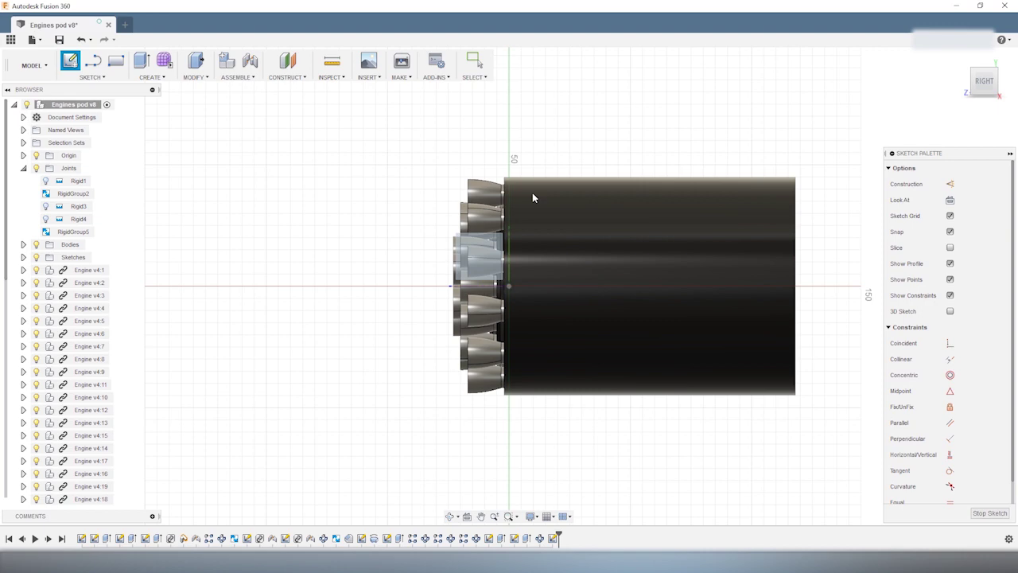
- Project the tube outline and draw the trapezoidal fin along its top edge
{"action": "key", "text": "p"}
{"action": "left_click", "coordinate": [523, 208]}
{"action": "key", "text": "Return"}
{"action": "scroll", "coordinate": [634, 150], "scroll_direction": "up", "scroll_amount": 2}
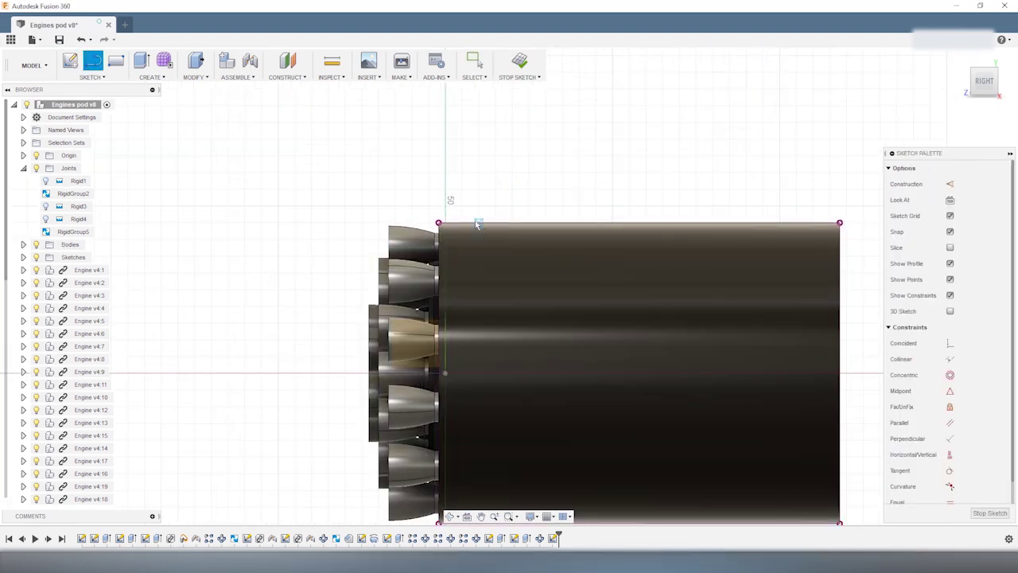
{"action": "left_click", "coordinate": [696, 223]}
{"action": "key", "text": "Escape"}
{"action": "scroll", "coordinate": [541, 263], "scroll_direction": "up", "scroll_amount": 2}
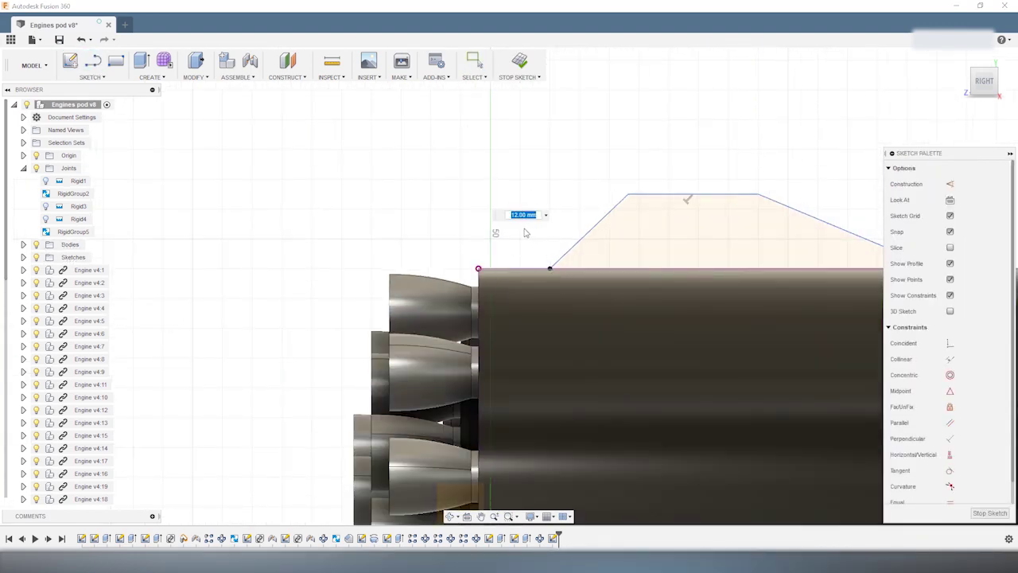
- Dimension the fin with a 5 mm slope offset, 15 mm height and 16 mm leading edge
{"action": "type", "text": "5"}
{"action": "key", "text": "Return"}
{"action": "scroll", "coordinate": [566, 236], "scroll_direction": "down", "scroll_amount": 1}
{"action": "key", "text": "Return"}
{"action": "key", "text": "Escape"}
{"action": "left_click", "coordinate": [535, 222]}
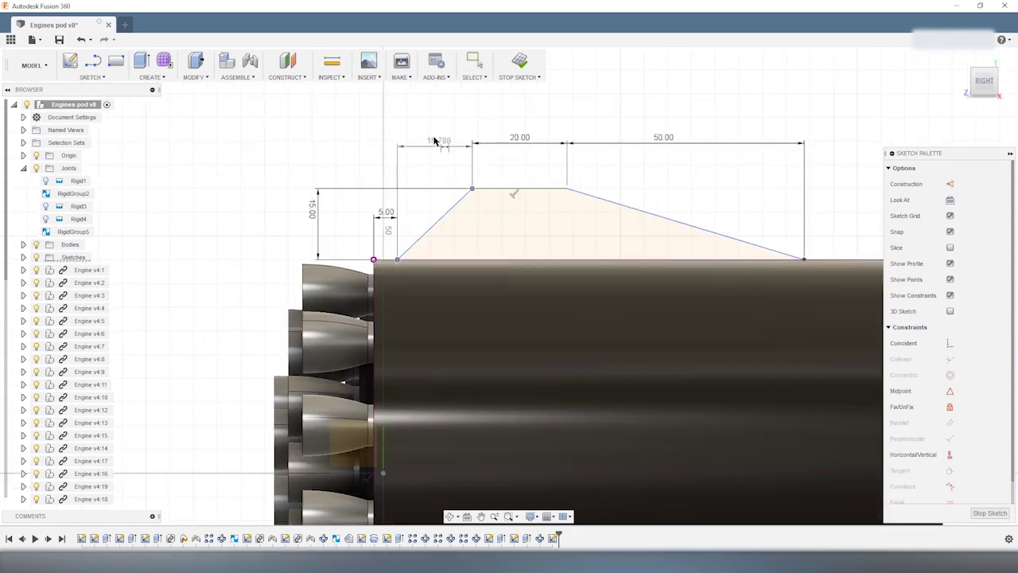
{"action": "type", "text": "16"}
{"action": "key", "text": "Return"}
{"action": "scroll", "coordinate": [676, 256], "scroll_direction": "down", "scroll_amount": 2}
{"action": "left_click", "coordinate": [538, 276]}
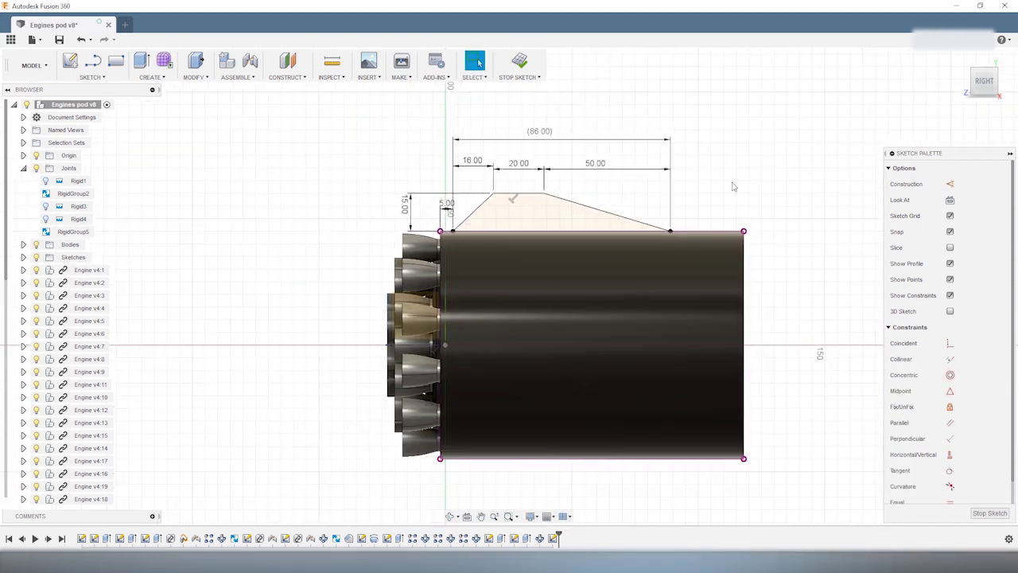
- Finish the fin sketch and extrude the fin profiles as a 10 mm symmetric extrusion
{"action": "scroll", "coordinate": [246, 223], "scroll_direction": "up", "scroll_amount": 4}
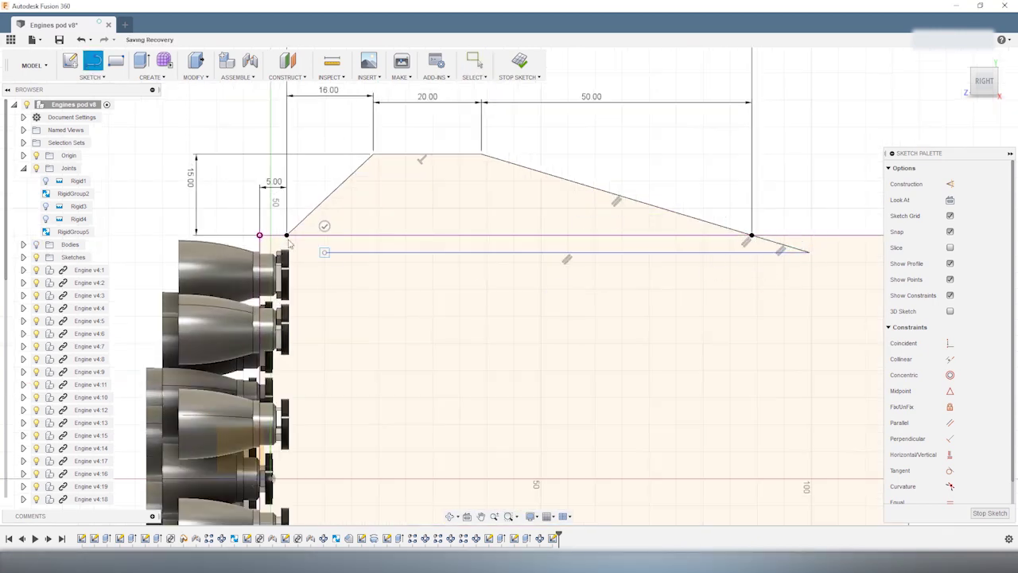
{"action": "scroll", "coordinate": [289, 244], "scroll_direction": "up", "scroll_amount": 1}
{"action": "scroll", "coordinate": [534, 261], "scroll_direction": "down", "scroll_amount": 1}
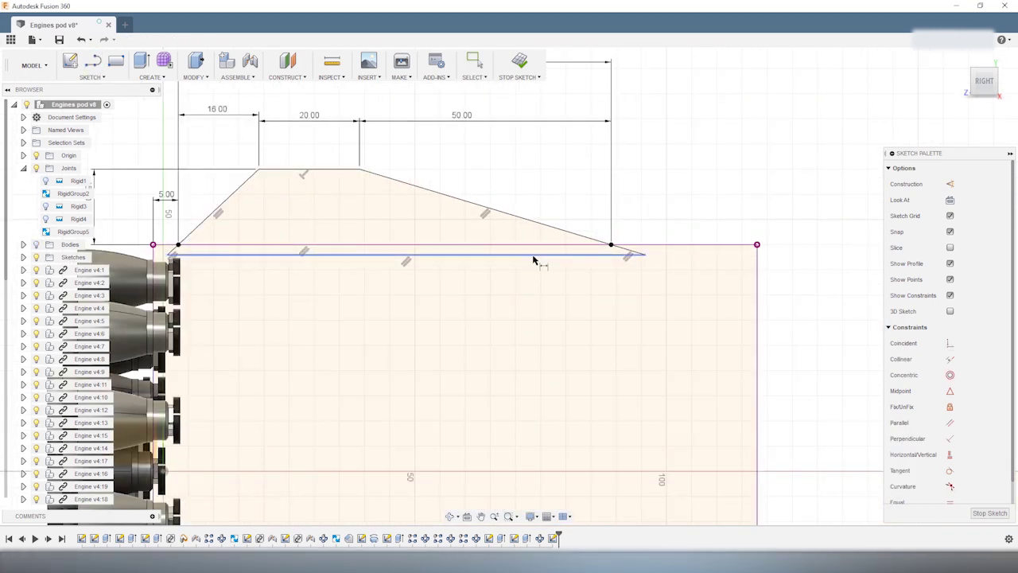
{"action": "scroll", "coordinate": [720, 173], "scroll_direction": "down", "scroll_amount": 2}
{"action": "left_click", "coordinate": [519, 61]}
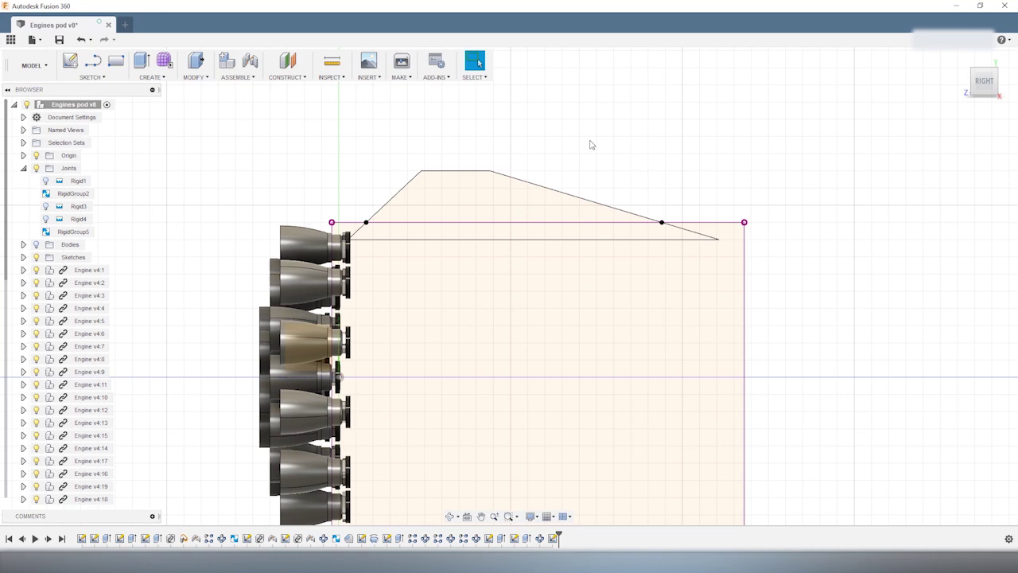
{"action": "key", "text": "e"}
{"action": "left_click", "coordinate": [547, 243]}
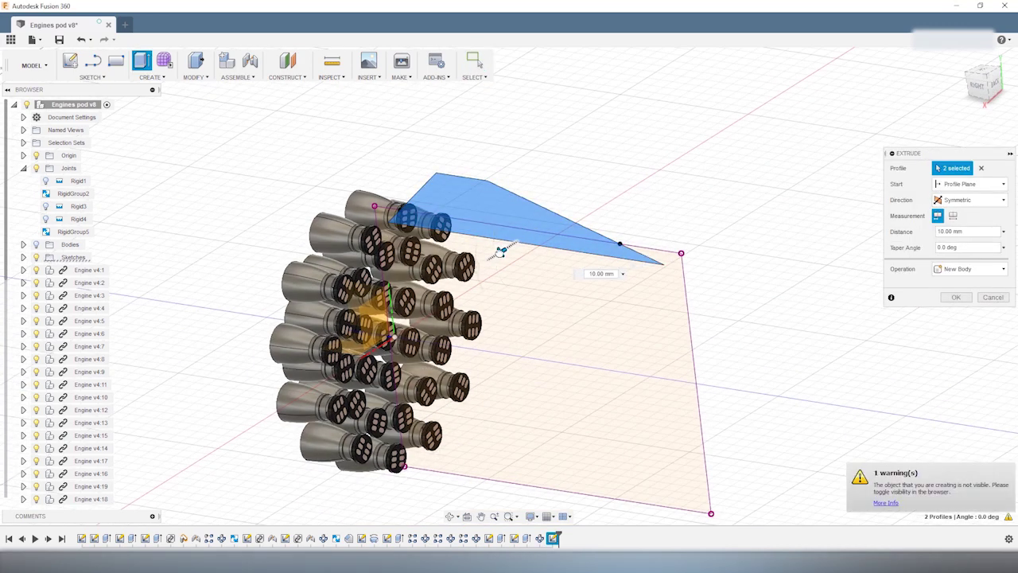
- Extrude the fin profile symmetrically as a new body to give it thickness
{"action": "left_click_drag", "start_coordinate": [504, 221], "coordinate": [498, 257]}
{"action": "middle_click_drag", "start_coordinate": [497, 257], "coordinate": [451, 249], "text": "shift"}
{"action": "key", "text": "Return"}
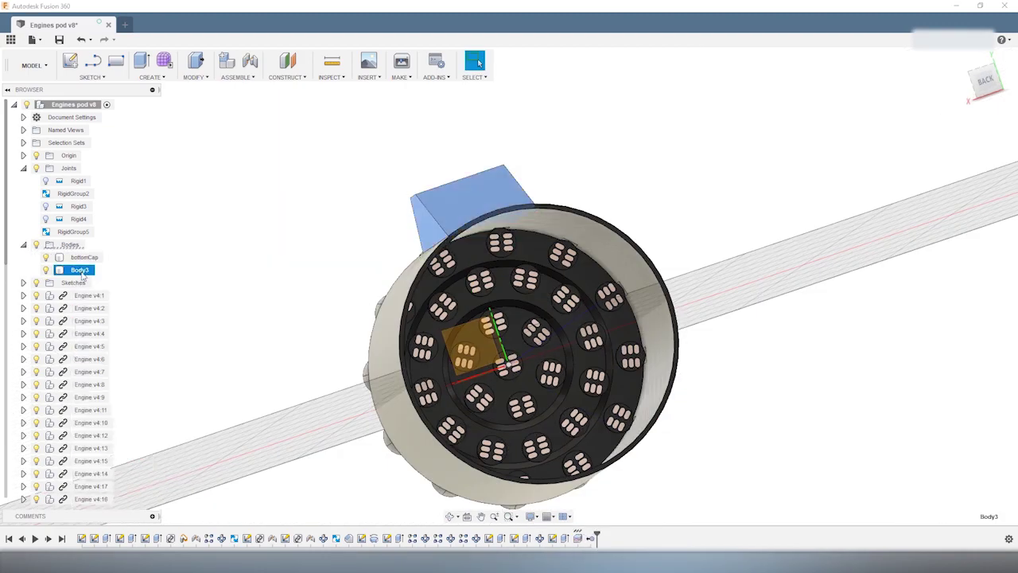
- Start a sketch on the fin's end face and project the fin outline into it
{"action": "left_click", "coordinate": [517, 358]}
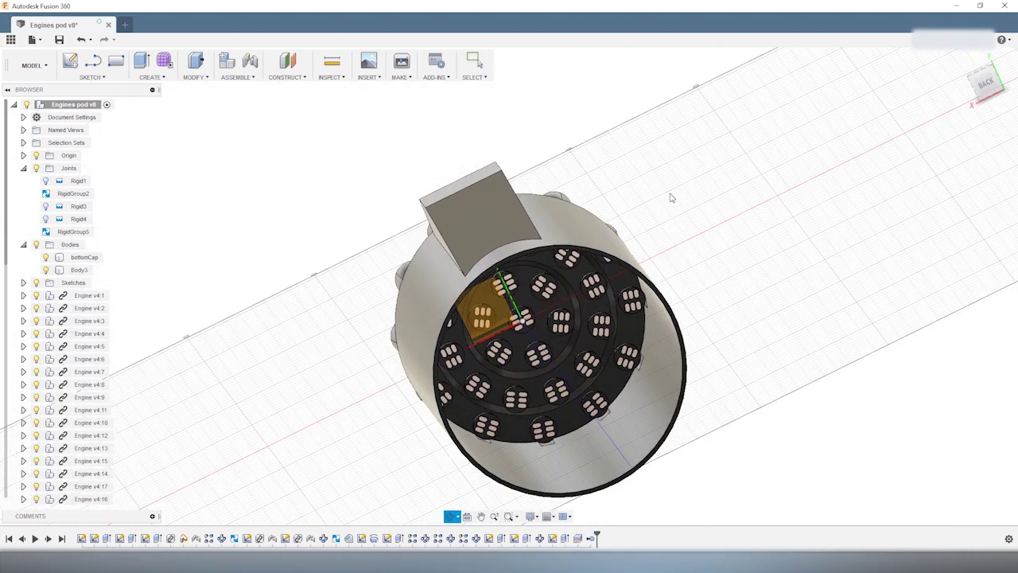
{"action": "key", "text": "p"}
{"action": "scroll", "coordinate": [542, 261], "scroll_direction": "up", "scroll_amount": 3}
{"action": "left_click", "coordinate": [471, 205]}
{"action": "key", "text": "Return"}
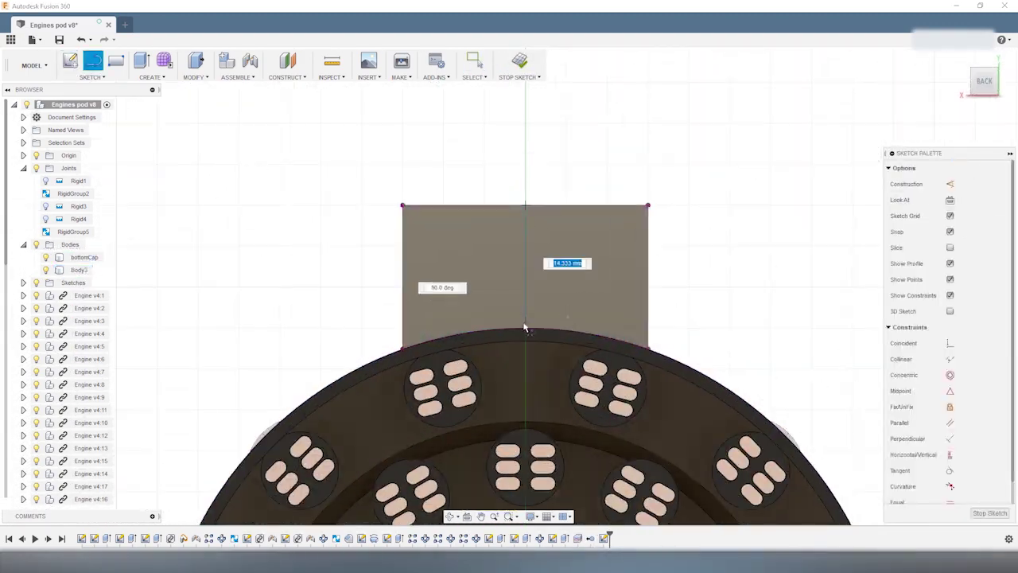
- Draw a slanted taper line, mirror it across the centre, and dimension the tip width 6.36 mm
{"action": "left_click", "coordinate": [564, 308]}
{"action": "key", "text": "Escape"}
{"action": "scroll", "coordinate": [531, 314], "scroll_direction": "up", "scroll_amount": 2}
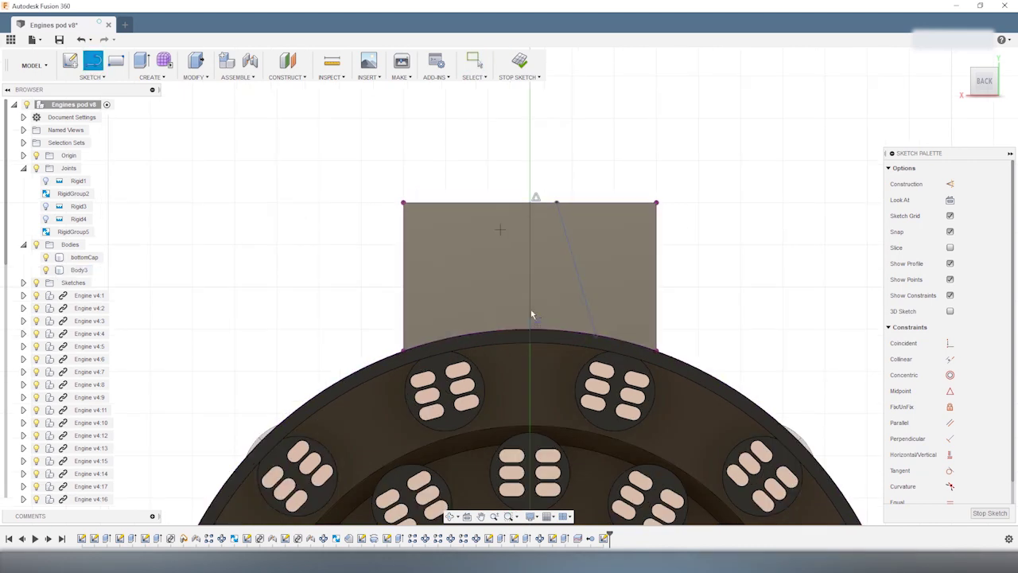
{"action": "left_click", "coordinate": [570, 243]}
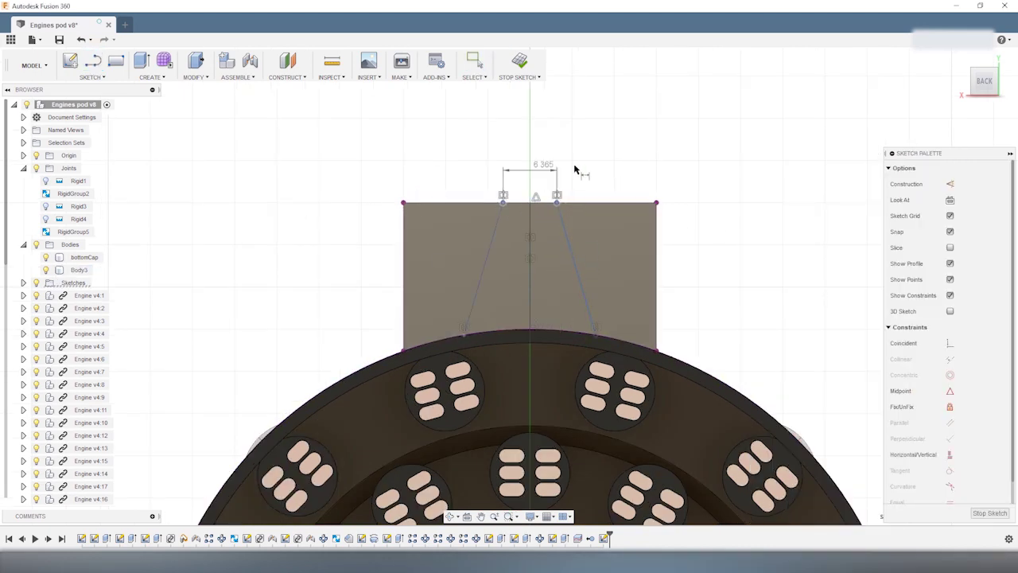
{"action": "left_click", "coordinate": [575, 168]}
{"action": "key", "text": "l"}
{"action": "scroll", "coordinate": [628, 326], "scroll_direction": "up", "scroll_amount": 3}
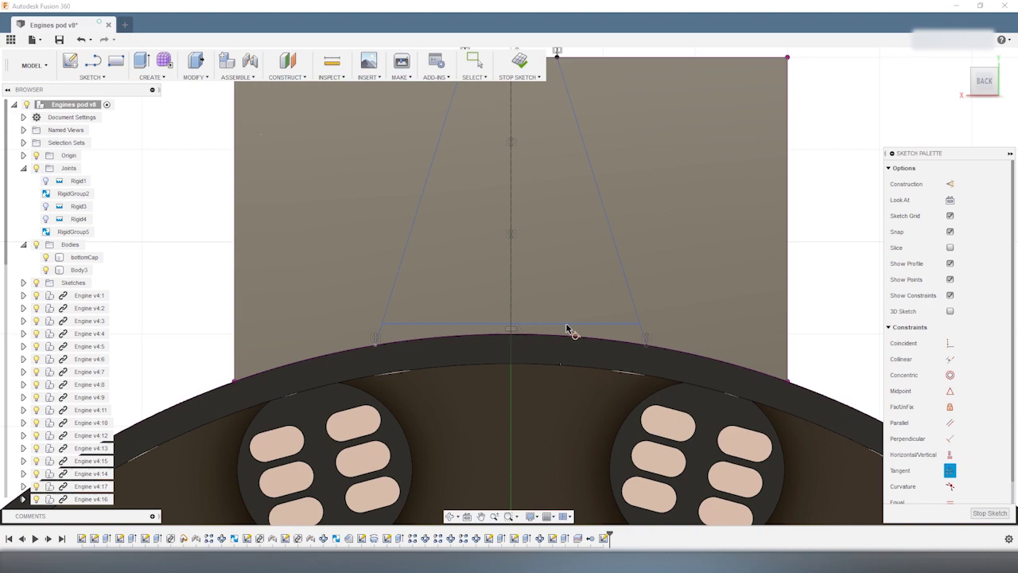
{"action": "scroll", "coordinate": [800, 286], "scroll_direction": "down", "scroll_amount": 5}
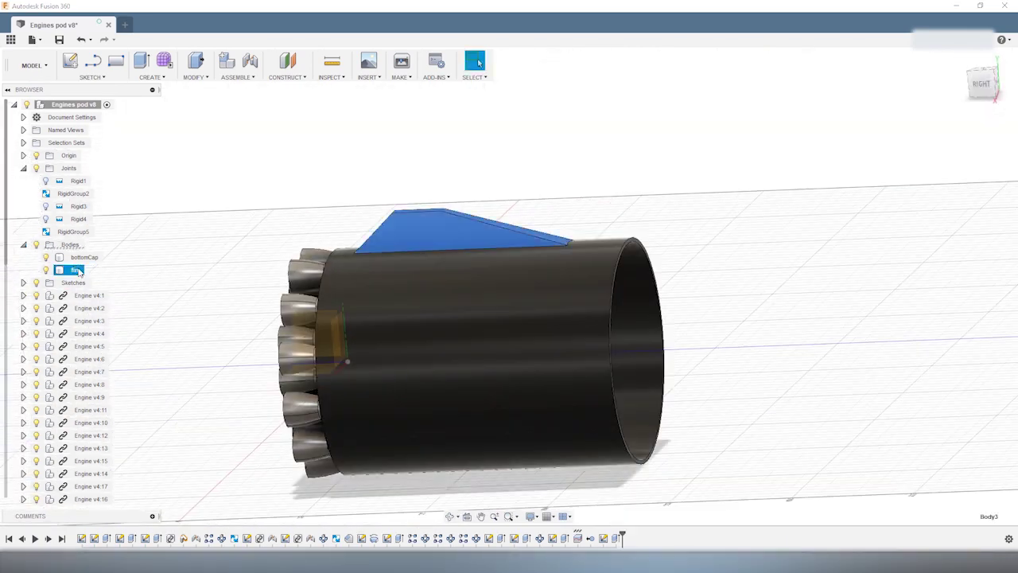
- Rename Body3 to 'fin' and give it a dark appearance
{"action": "key", "text": "a"}
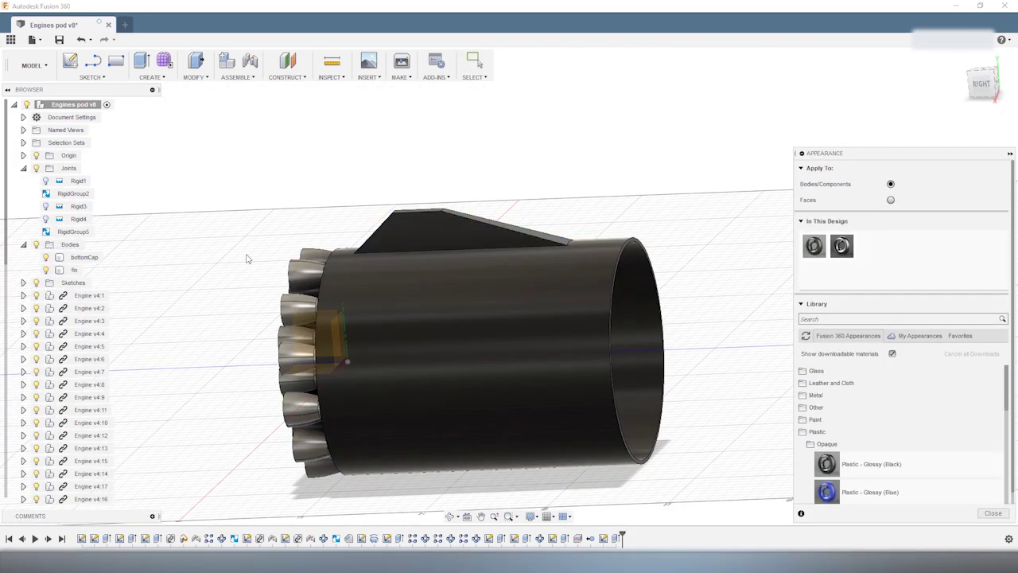
{"action": "scroll", "coordinate": [246, 259], "scroll_direction": "up", "scroll_amount": 2}
{"action": "key", "text": "Escape"}
- Pattern the fin three times around the tube and combine the fins with bottomCap
{"action": "left_click", "coordinate": [953, 196]}
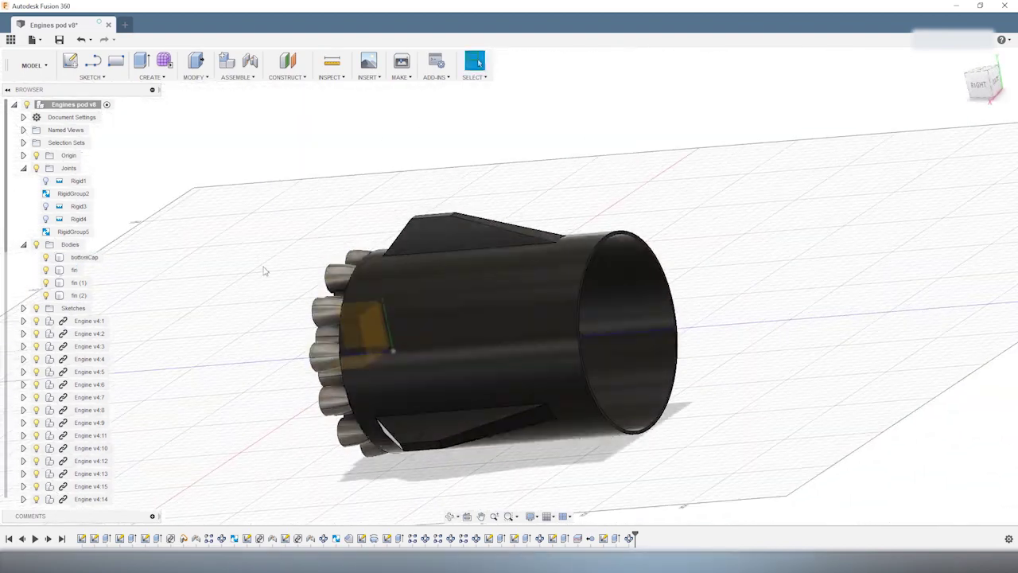
{"action": "left_click", "coordinate": [194, 77]}
{"action": "left_click", "coordinate": [203, 167]}
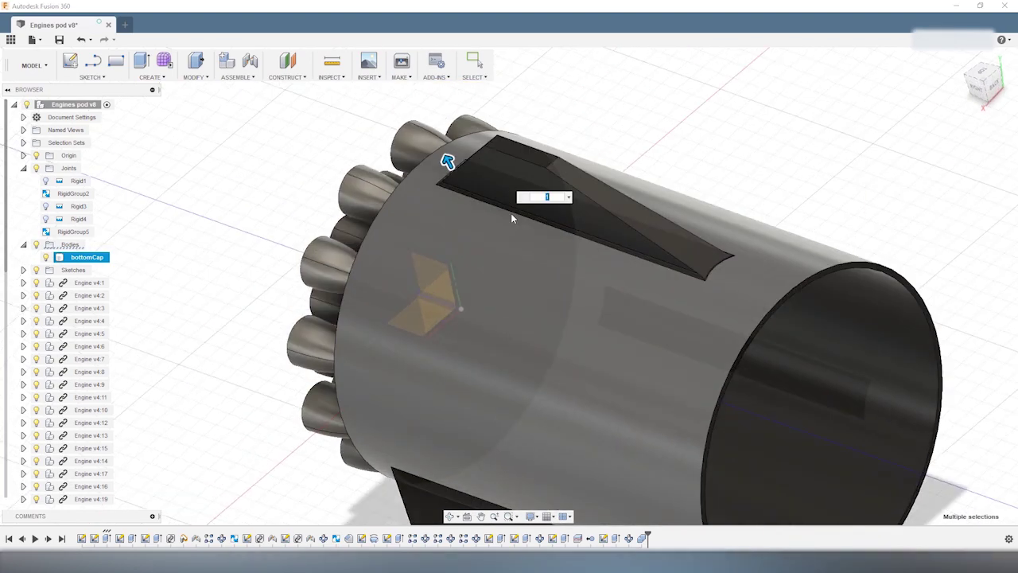
- Apply the fillet to the fin edges where they meet the tube
{"action": "left_click", "coordinate": [194, 77]}
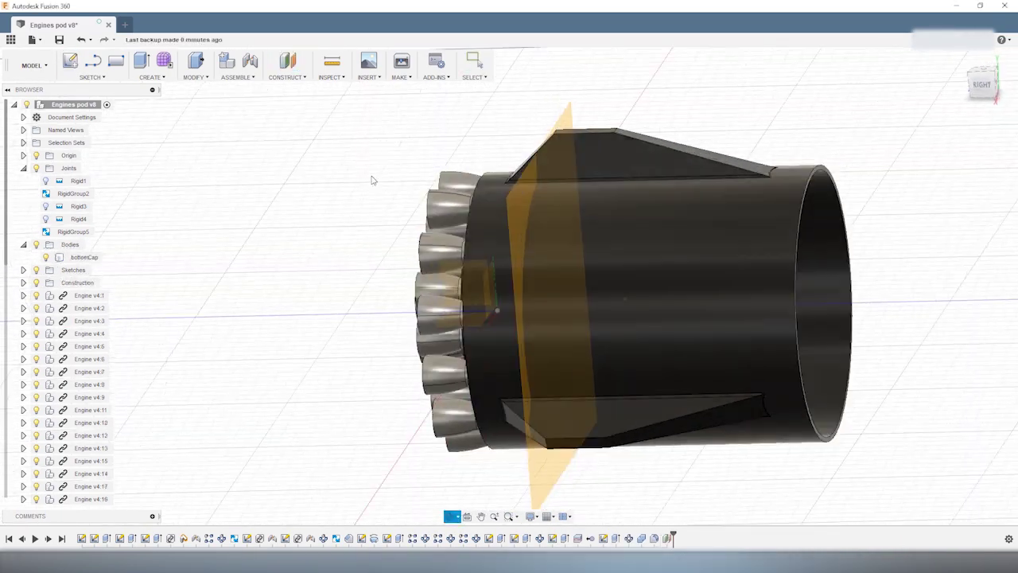
- Split the pod body at the plane and name the upper body upperPart
{"action": "left_click", "coordinate": [599, 118]}
{"action": "type", "text": "upper"}
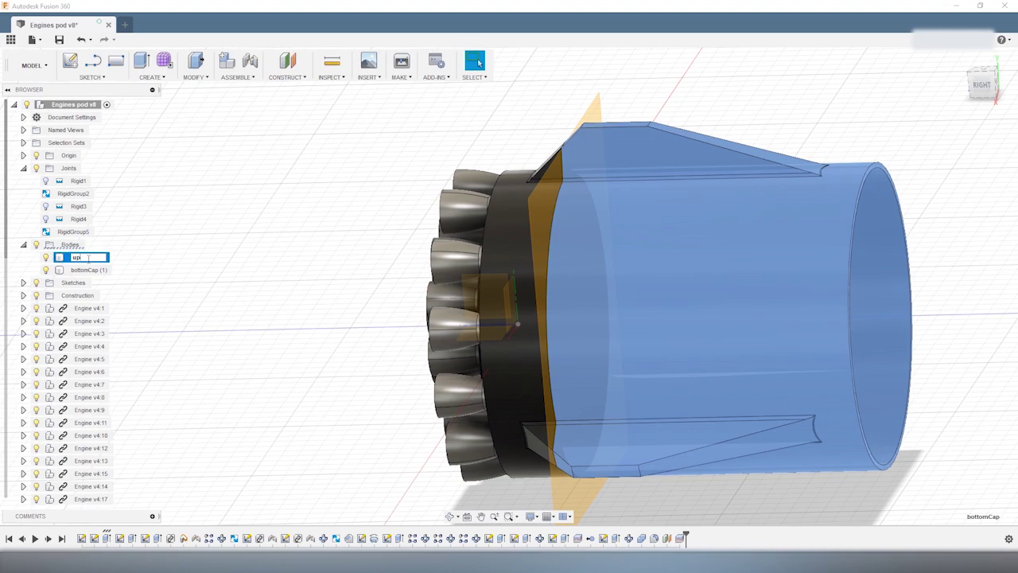
{"action": "type", "text": "Part"}
{"action": "key", "text": "Return"}
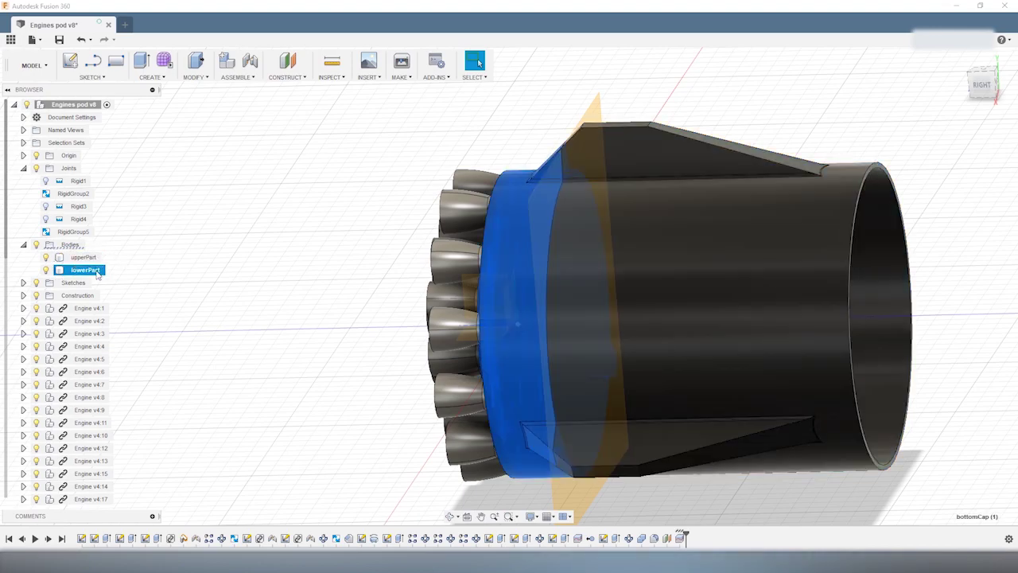
{"action": "middle_click_drag", "start_coordinate": [358, 291], "coordinate": [244, 307], "text": "shift"}
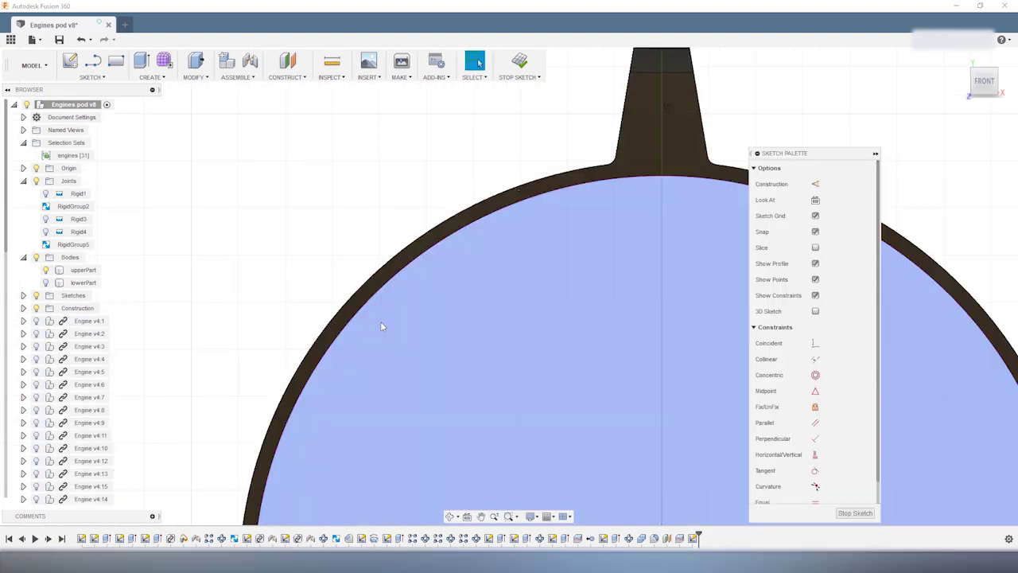
- Select the outer circle on the back face for an offset copy
{"action": "left_click", "coordinate": [374, 298]}
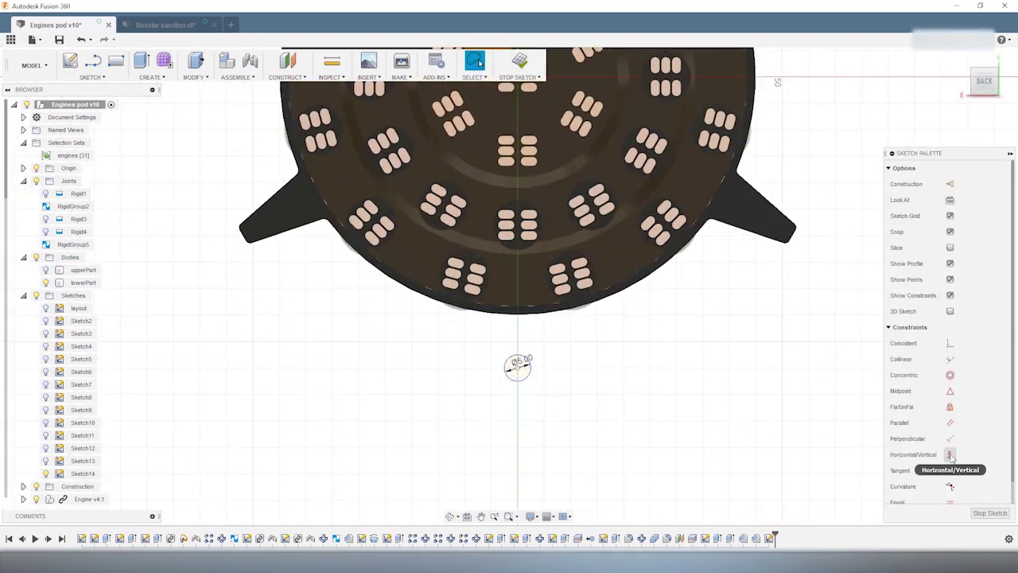
- Constrain the previous sketch line, then sketch on the ring's end face and offset the circle 1 mm
{"action": "left_click", "coordinate": [949, 454]}
{"action": "scroll", "coordinate": [541, 192], "scroll_direction": "down", "scroll_amount": 2}
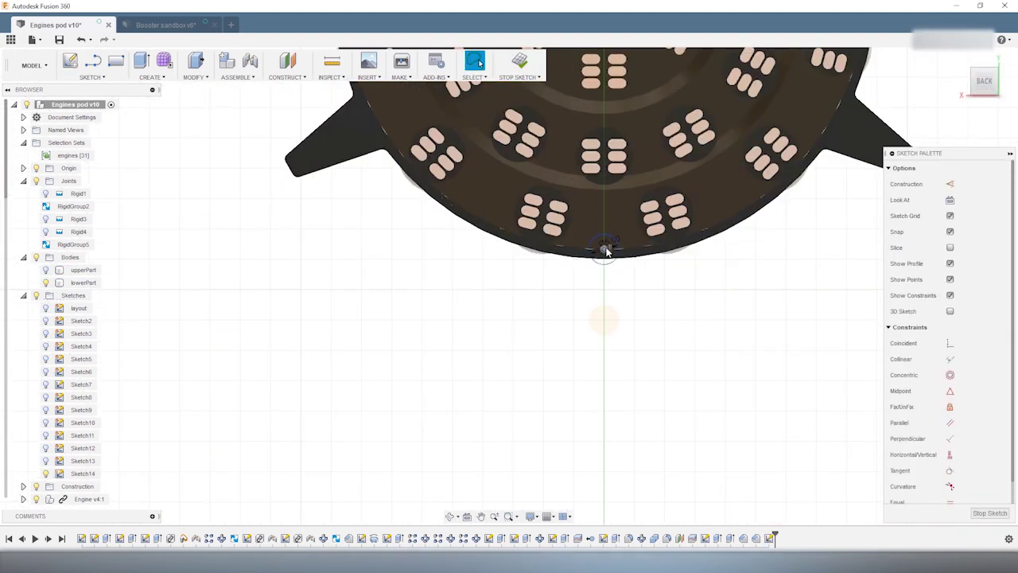
{"action": "scroll", "coordinate": [529, 389], "scroll_direction": "down", "scroll_amount": 3}
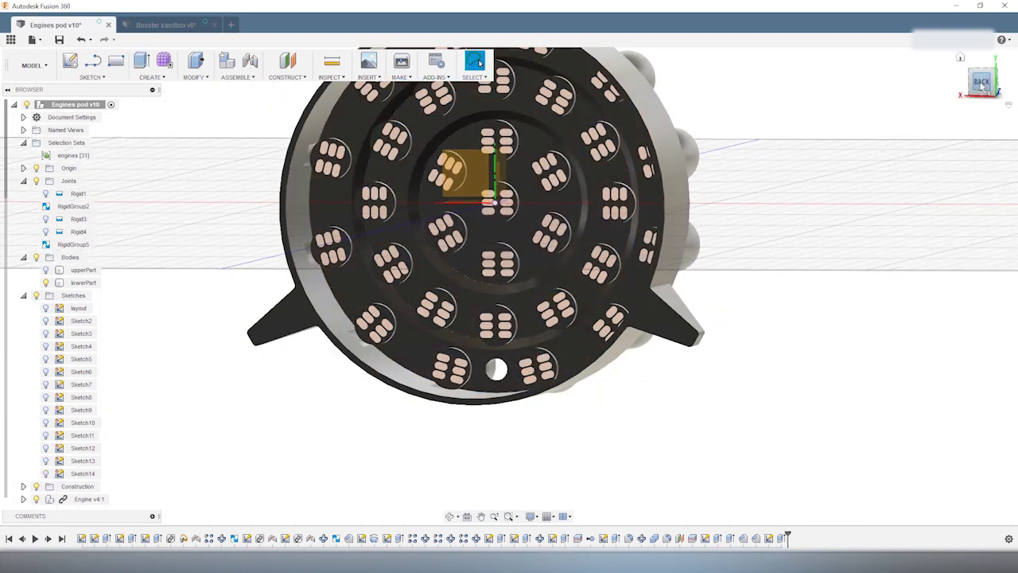
{"action": "left_click_drag", "start_coordinate": [981, 86], "coordinate": [521, 450]}
{"action": "left_click", "coordinate": [524, 342]}
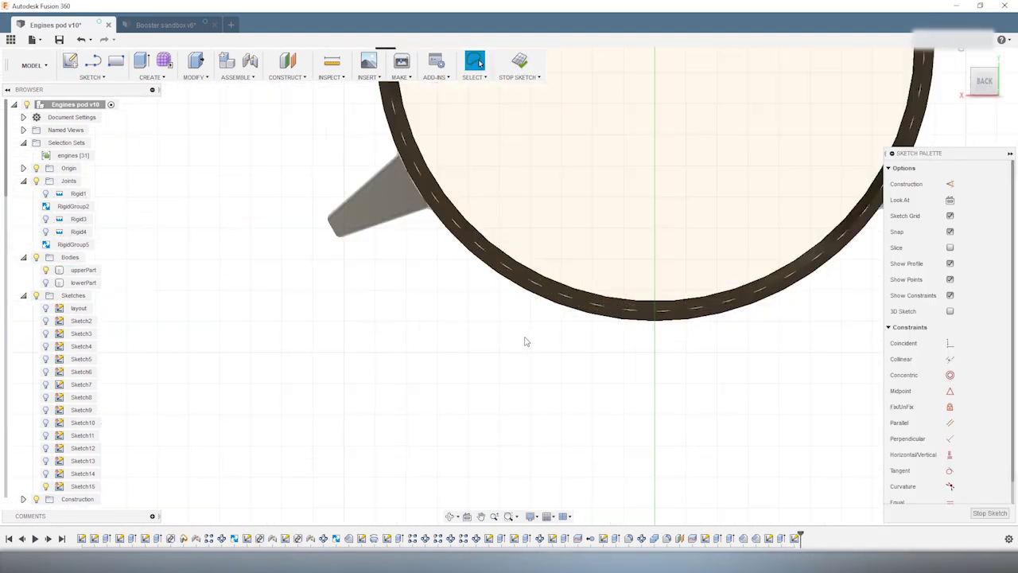
{"action": "key", "text": "o"}
{"action": "left_click", "coordinate": [561, 400]}
{"action": "scroll", "coordinate": [570, 385], "scroll_direction": "up", "scroll_amount": 5}
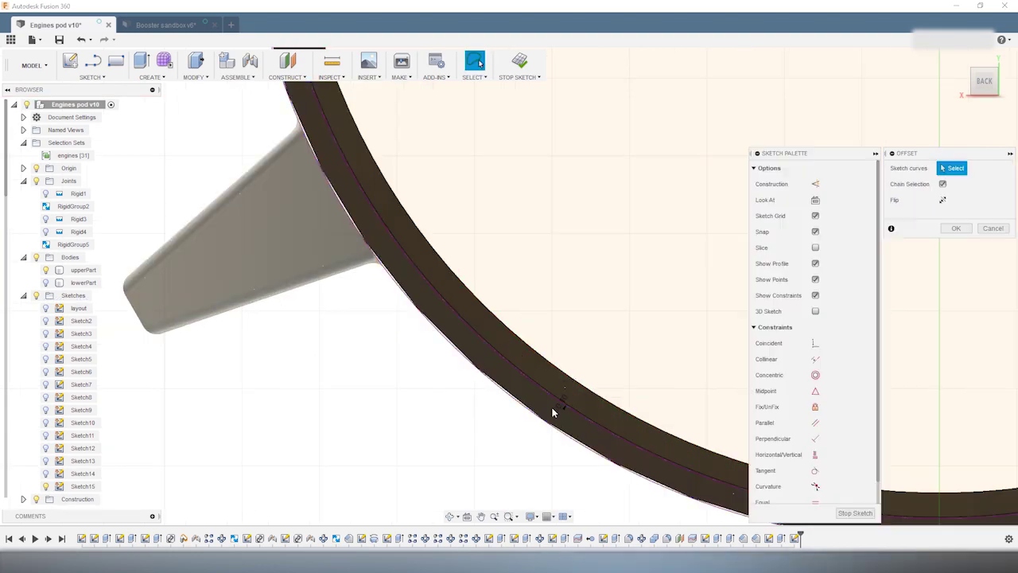
- Extrude the thin ring profile from the offset sketch
{"action": "key", "text": "e"}
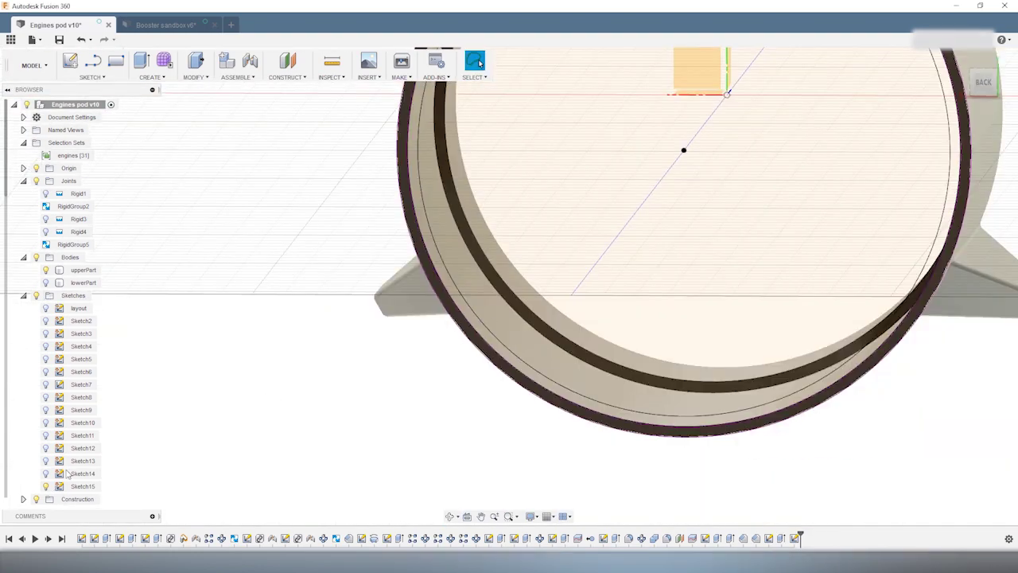
{"action": "scroll", "coordinate": [584, 337], "scroll_direction": "up", "scroll_amount": 5}
{"action": "left_click", "coordinate": [583, 338]}
{"action": "middle_click_drag", "start_coordinate": [625, 323], "coordinate": [370, 387], "text": "shift"}
{"action": "scroll", "coordinate": [359, 455], "scroll_direction": "up", "scroll_amount": 5}
{"action": "scroll", "coordinate": [359, 456], "scroll_direction": "down", "scroll_amount": 5}
{"action": "left_click", "coordinate": [817, 266]}
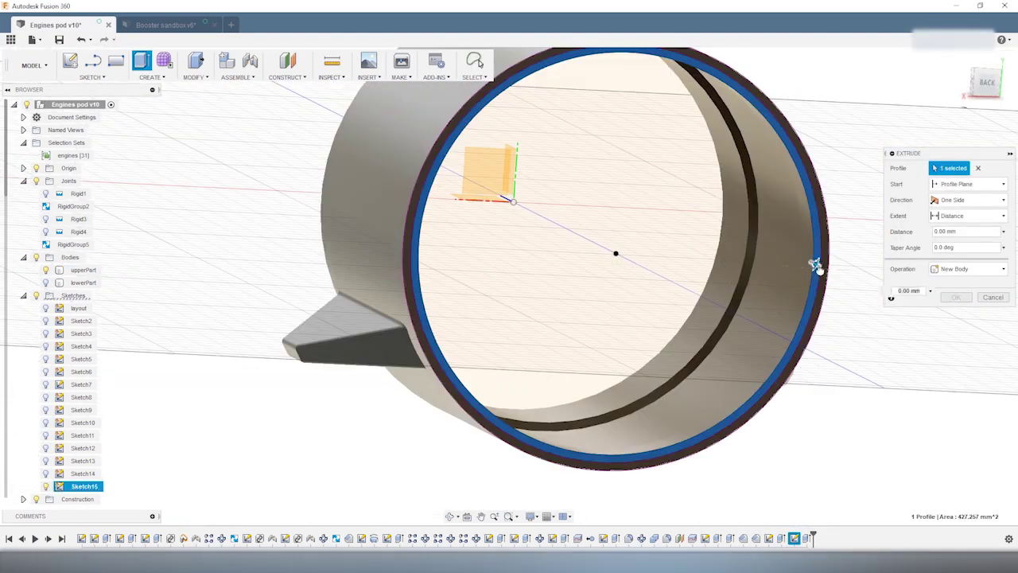
{"action": "scroll", "coordinate": [447, 299], "scroll_direction": "up", "scroll_amount": 5}
{"action": "scroll", "coordinate": [447, 299], "scroll_direction": "down", "scroll_amount": 5}
- Chamfer the ring's edge
{"action": "key", "text": "c"}
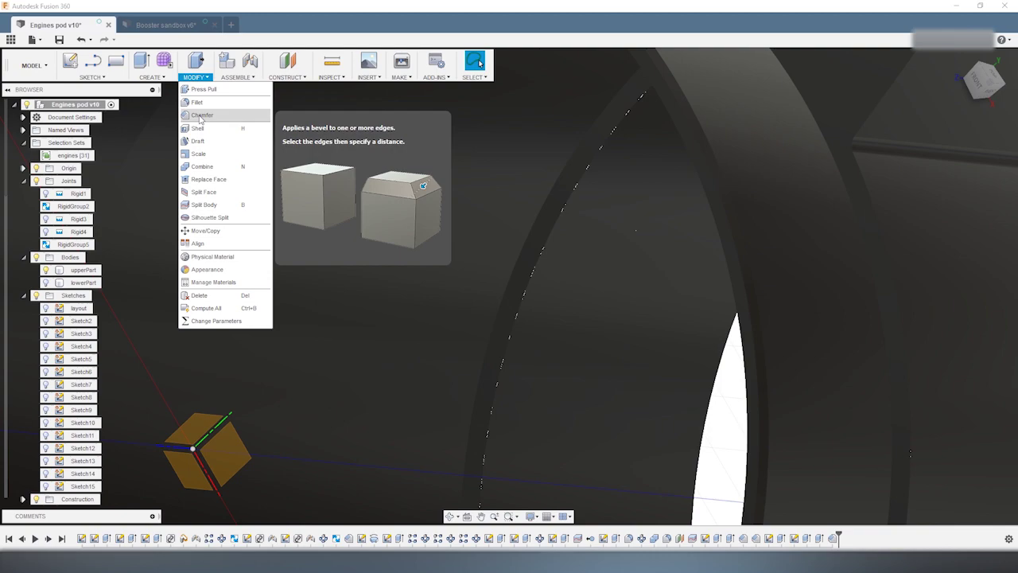
{"action": "left_click", "coordinate": [216, 114]}
{"action": "left_click", "coordinate": [506, 273]}
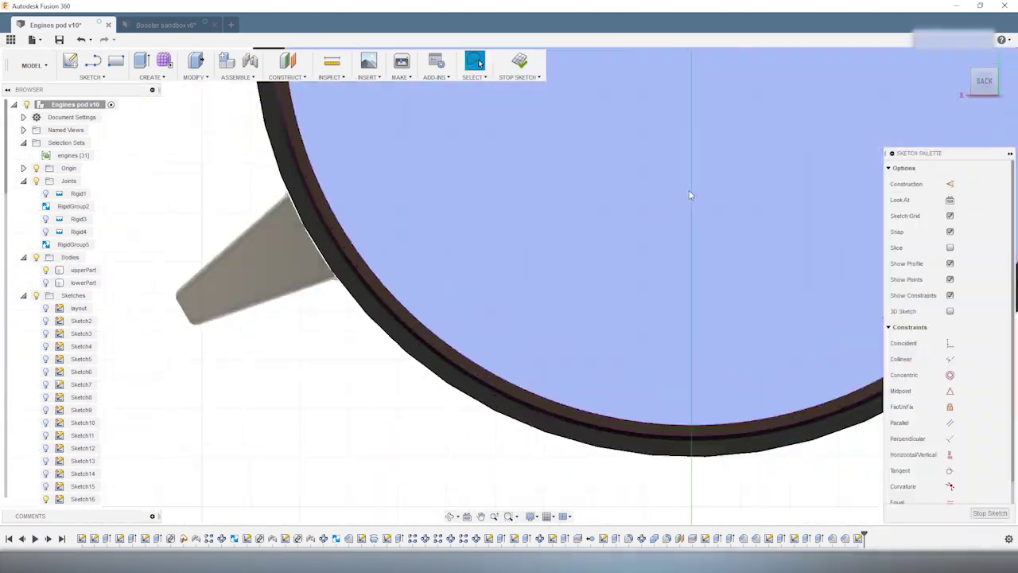
- Extrude the 2 mm strip sketched 15 mm below centre by 50 mm into a plate body
{"action": "scroll", "coordinate": [567, 231], "scroll_direction": "down", "scroll_amount": 3}
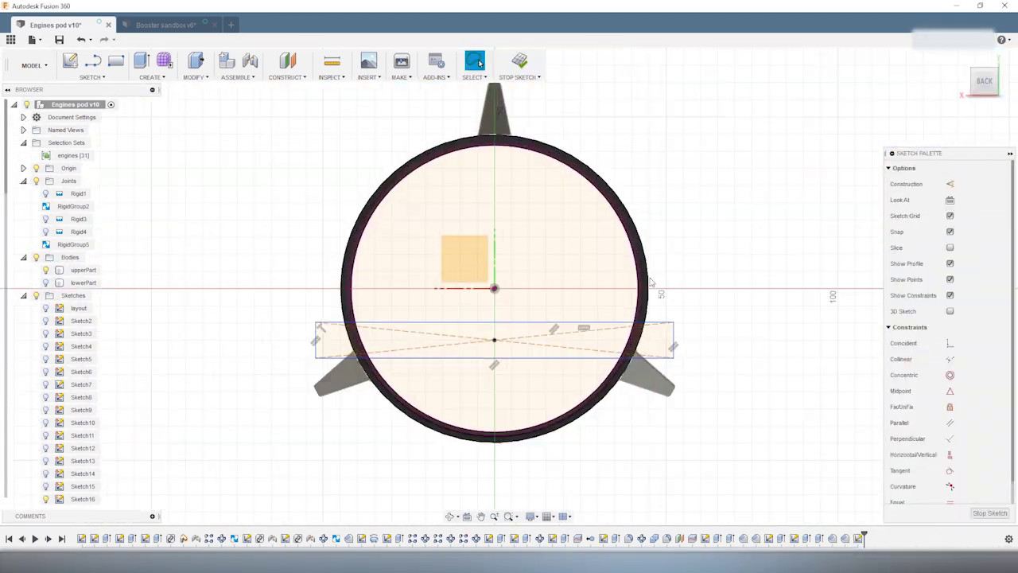
{"action": "scroll", "coordinate": [509, 334], "scroll_direction": "up", "scroll_amount": 3}
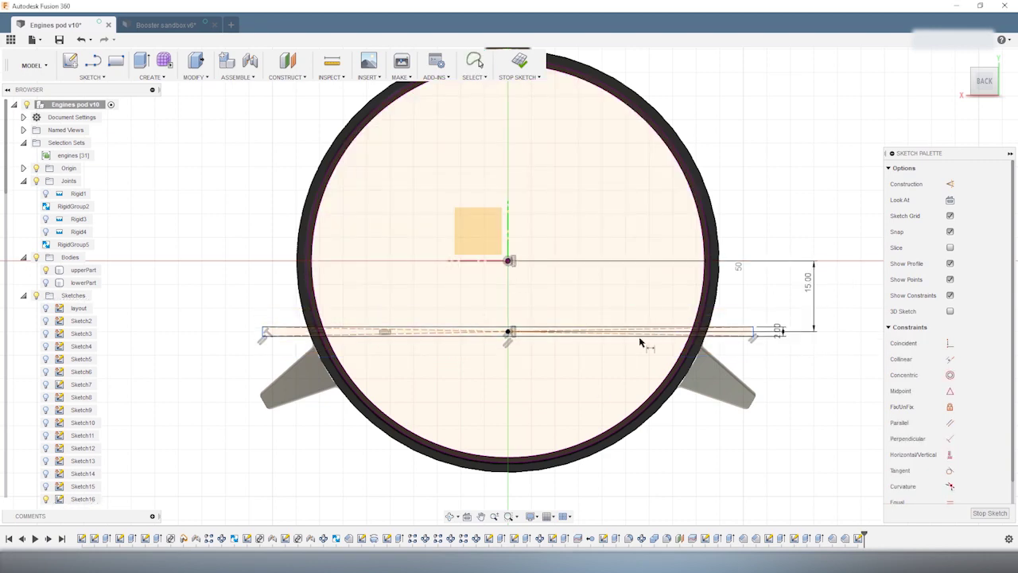
{"action": "key", "text": "F6"}
{"action": "left_click", "coordinate": [987, 83]}
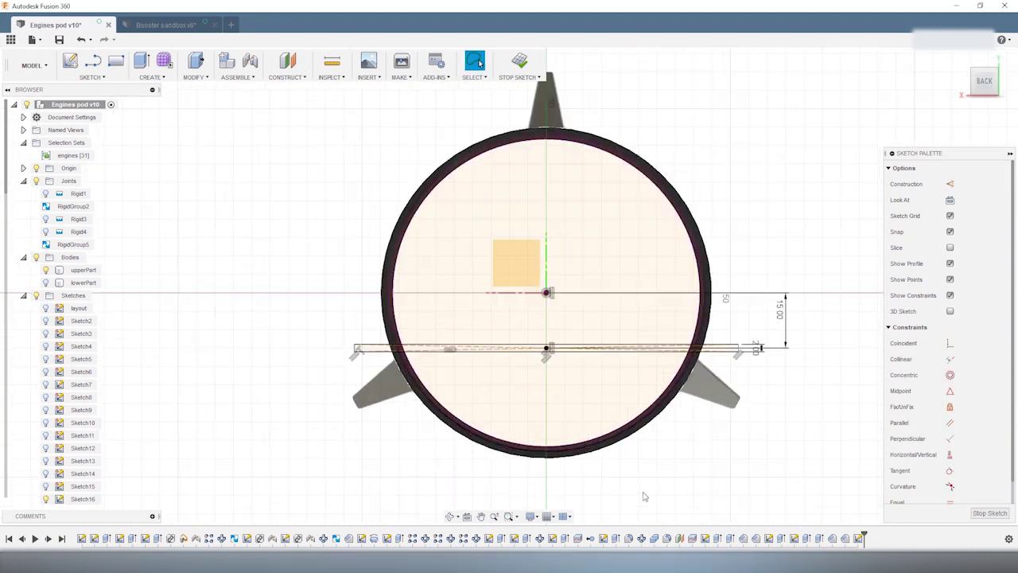
{"action": "key", "text": "e"}
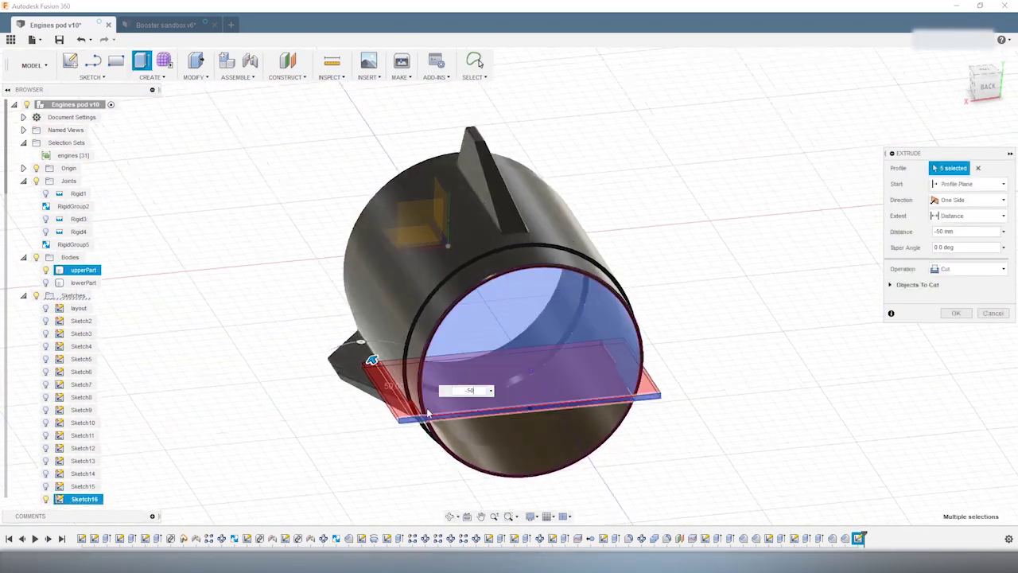
{"action": "key", "text": "Return"}
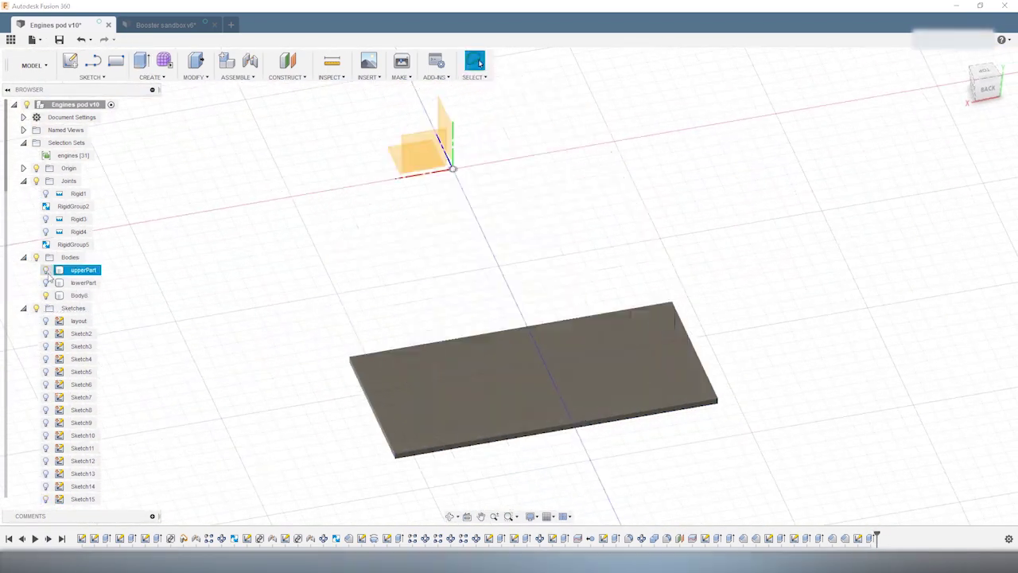
- Hide upperPart, sketch a Ø2.8 mm circle on the plate and cut it through
{"action": "left_click", "coordinate": [45, 269]}
{"action": "left_click", "coordinate": [562, 363]}
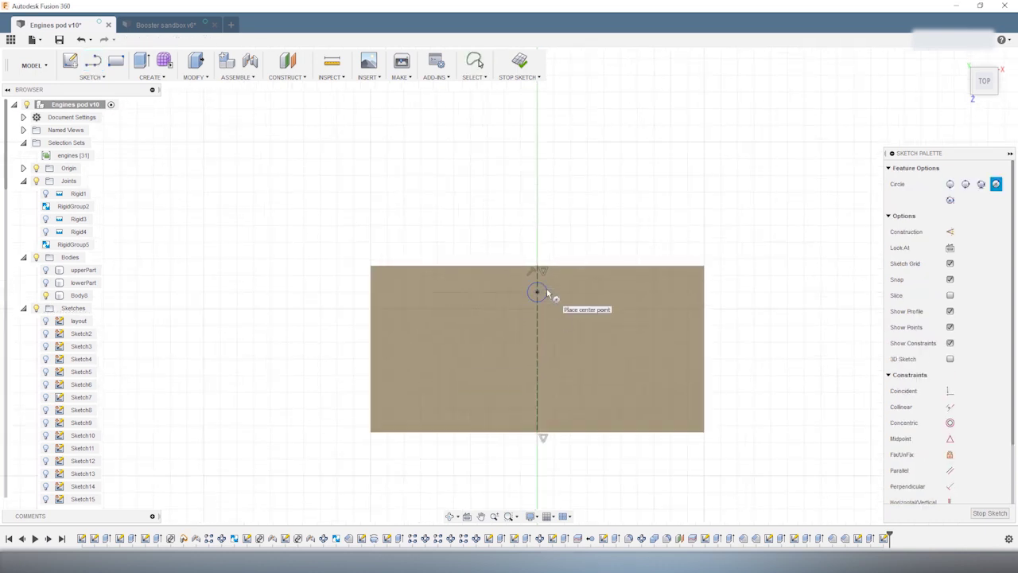
{"action": "left_click", "coordinate": [537, 292]}
{"action": "scroll", "coordinate": [538, 279], "scroll_direction": "up", "scroll_amount": 2}
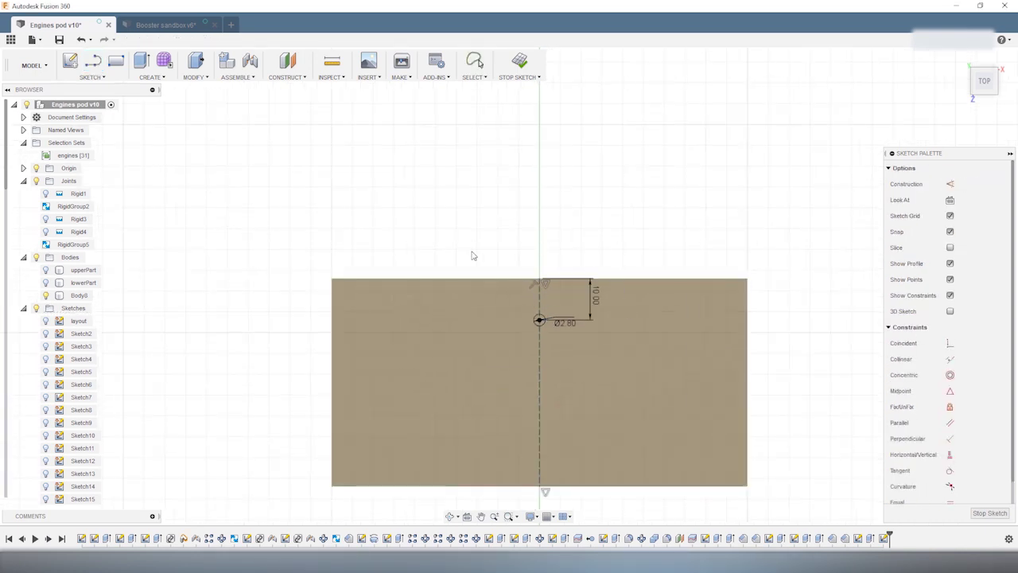
{"action": "key", "text": "e"}
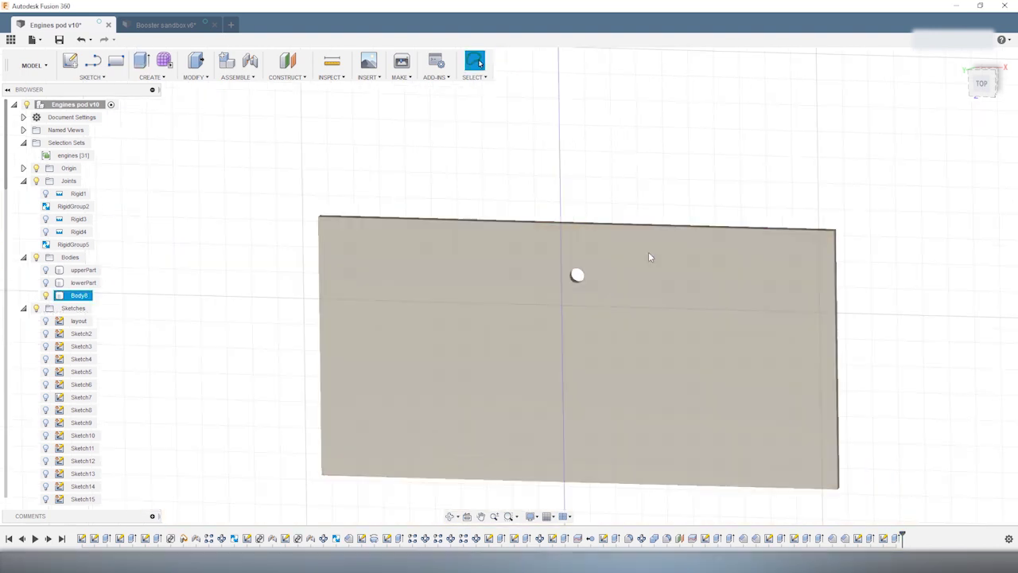
{"action": "left_click", "coordinate": [149, 77]}
- Rectangular-pattern the hole into a 7-by-3 grid spaced 10 mm and 15 mm
{"action": "left_click", "coordinate": [268, 294]}
{"action": "left_click", "coordinate": [896, 538]}
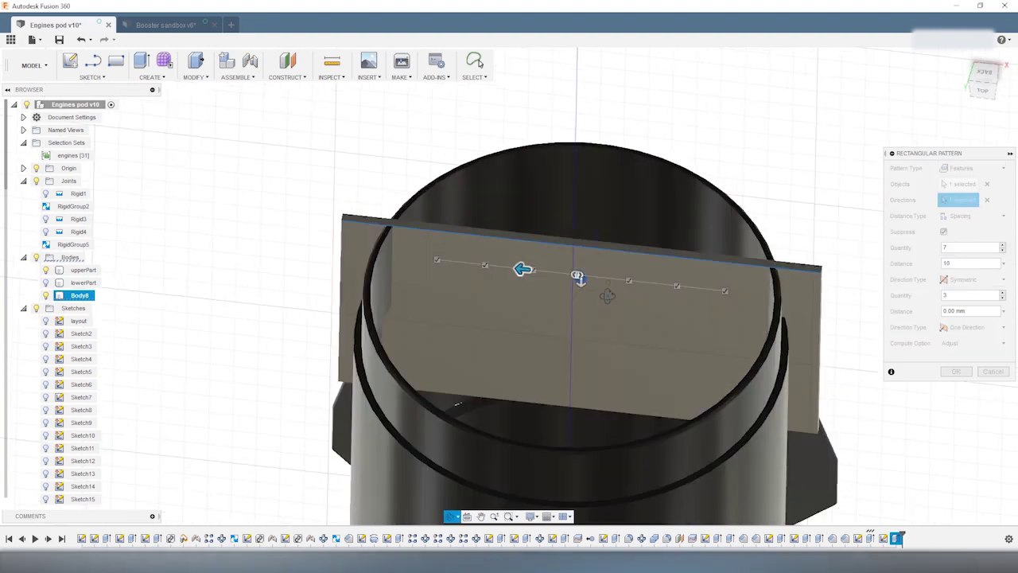
{"action": "left_click_drag", "start_coordinate": [575, 280], "coordinate": [582, 329]}
{"action": "key", "text": "Return"}
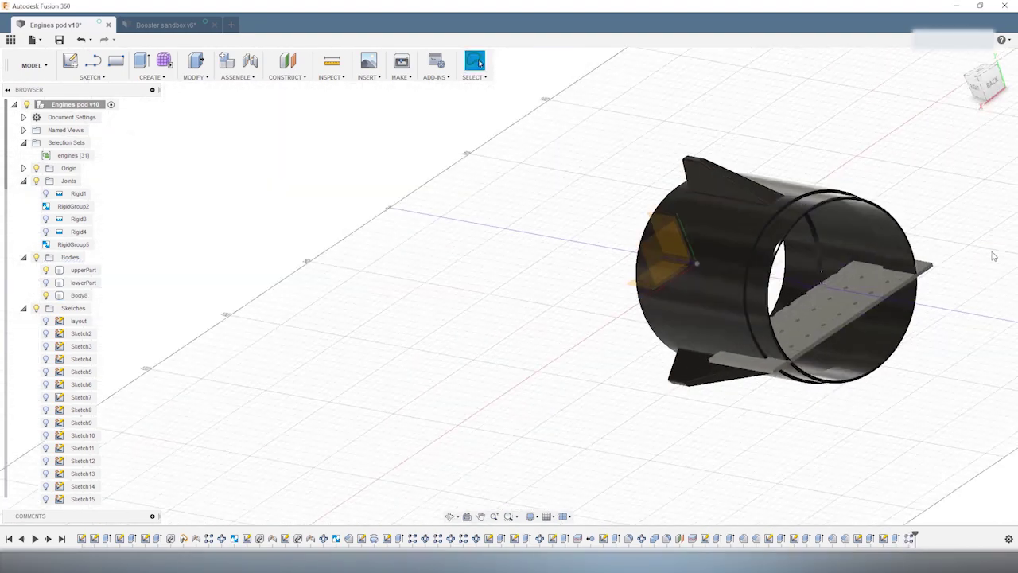
{"action": "scroll", "coordinate": [916, 325], "scroll_direction": "up", "scroll_amount": 5}
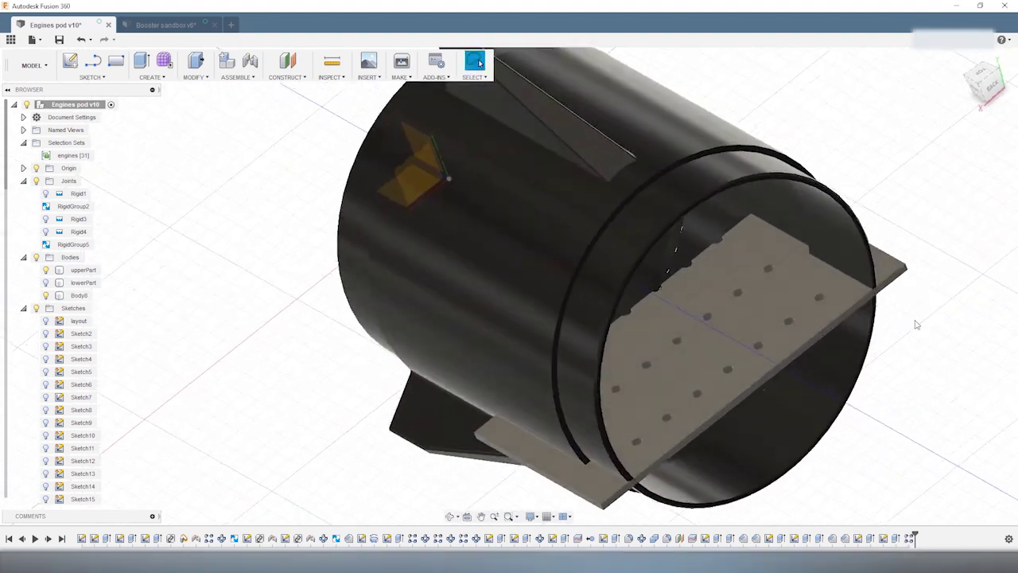
{"action": "double_click", "coordinate": [857, 539]}
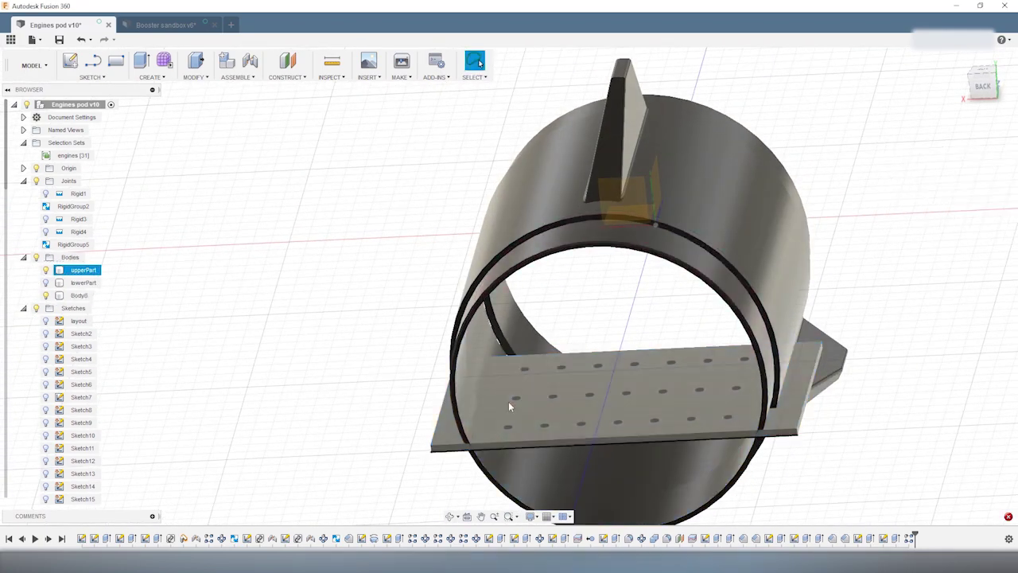
- Intersect two tube faces into the sketch and draw a line across the plate
{"action": "middle_click_drag", "start_coordinate": [509, 407], "coordinate": [381, 230], "text": "shift"}
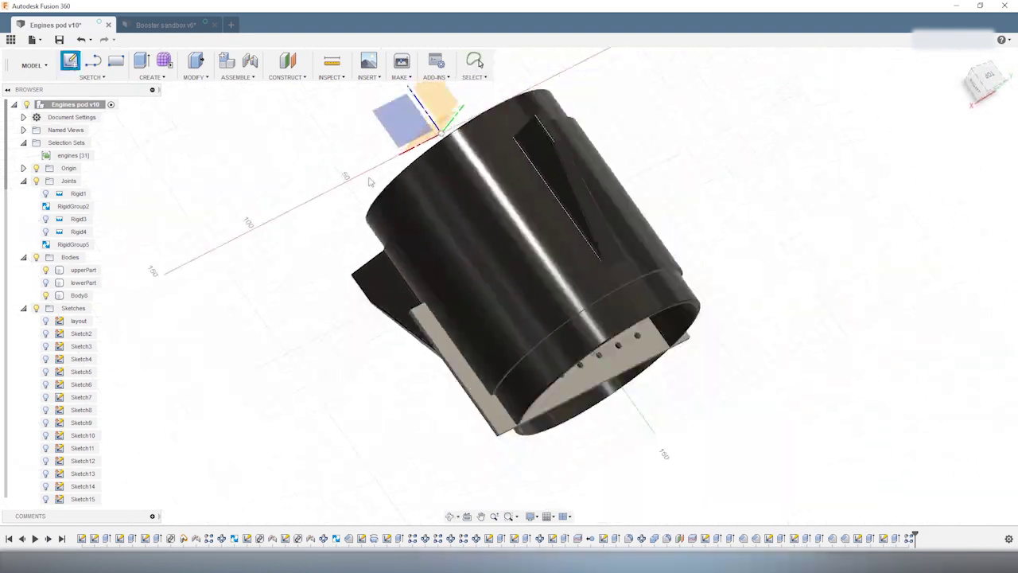
{"action": "left_click", "coordinate": [685, 244]}
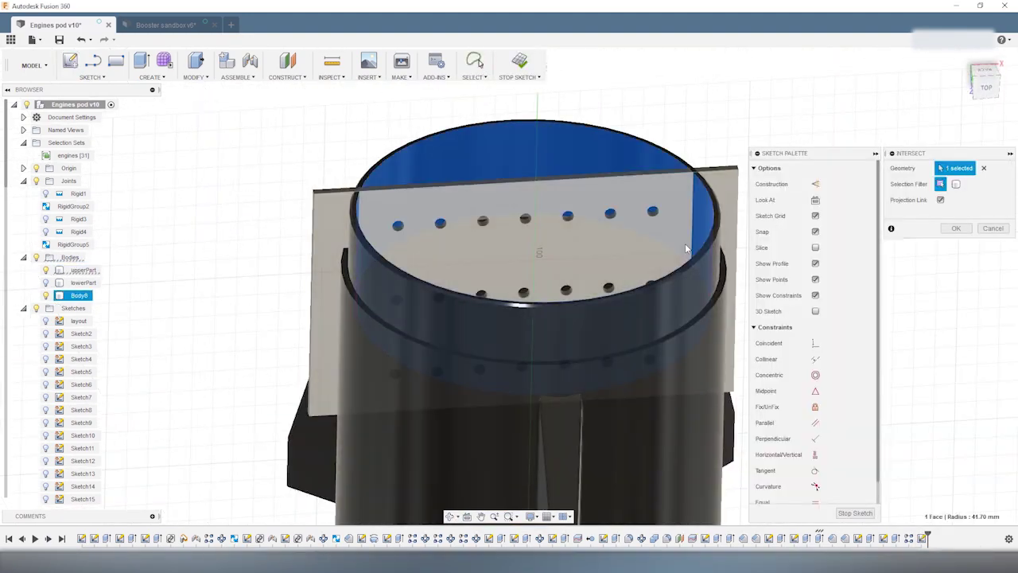
{"action": "scroll", "coordinate": [700, 274], "scroll_direction": "up", "scroll_amount": 5}
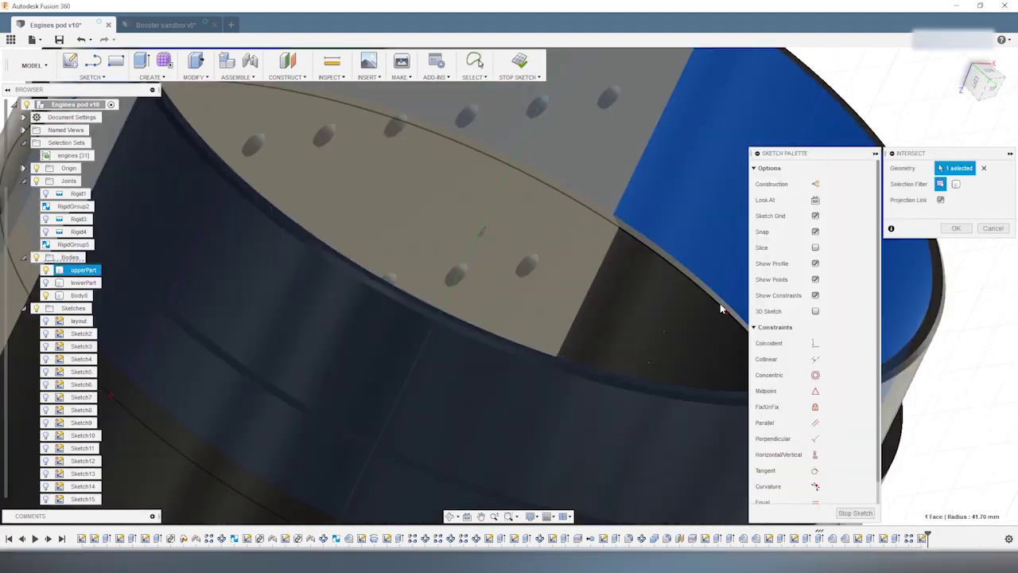
{"action": "left_click", "coordinate": [716, 301]}
{"action": "scroll", "coordinate": [725, 313], "scroll_direction": "down", "scroll_amount": 5}
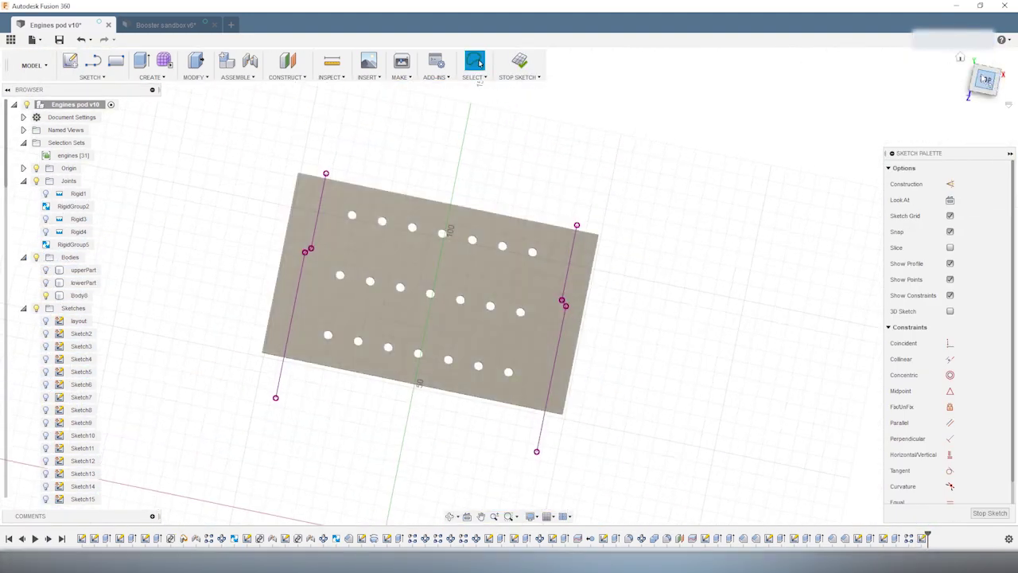
{"action": "left_click", "coordinate": [318, 229]}
{"action": "left_click", "coordinate": [634, 229]}
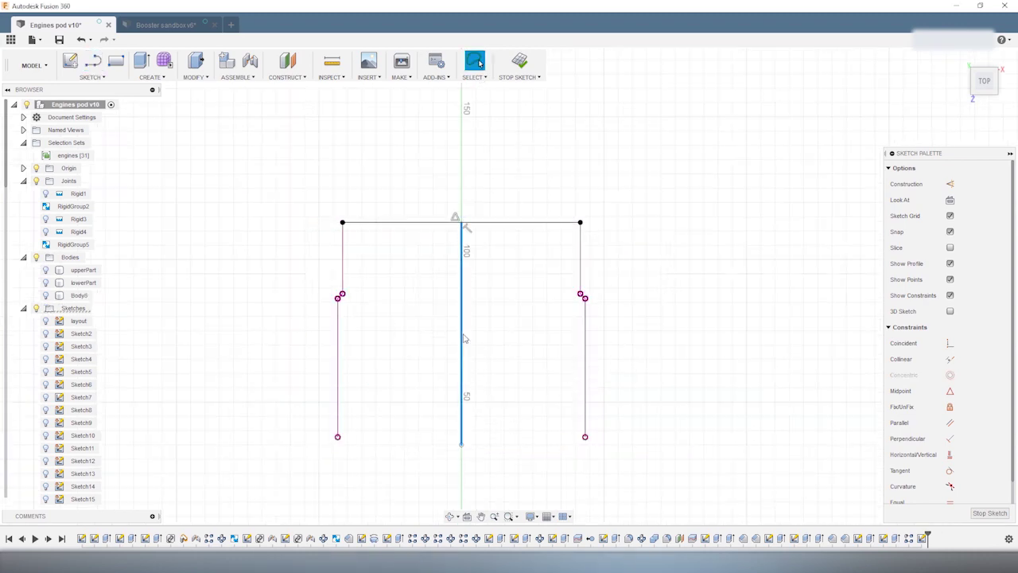
- Split the body in two using the plate as the splitting tool
{"action": "left_click", "coordinate": [34, 66]}
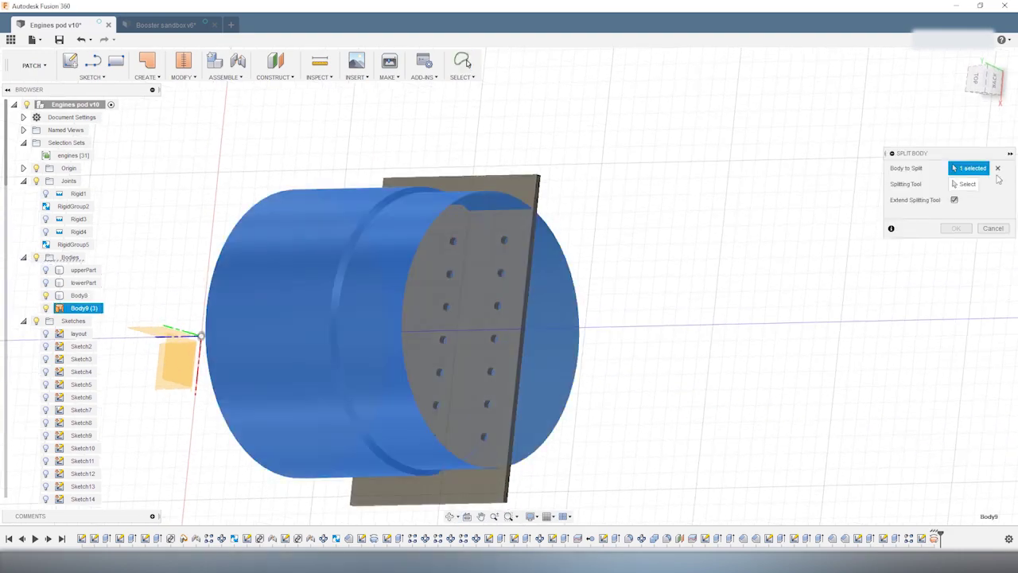
{"action": "left_click", "coordinate": [461, 182]}
{"action": "key", "text": "Return"}
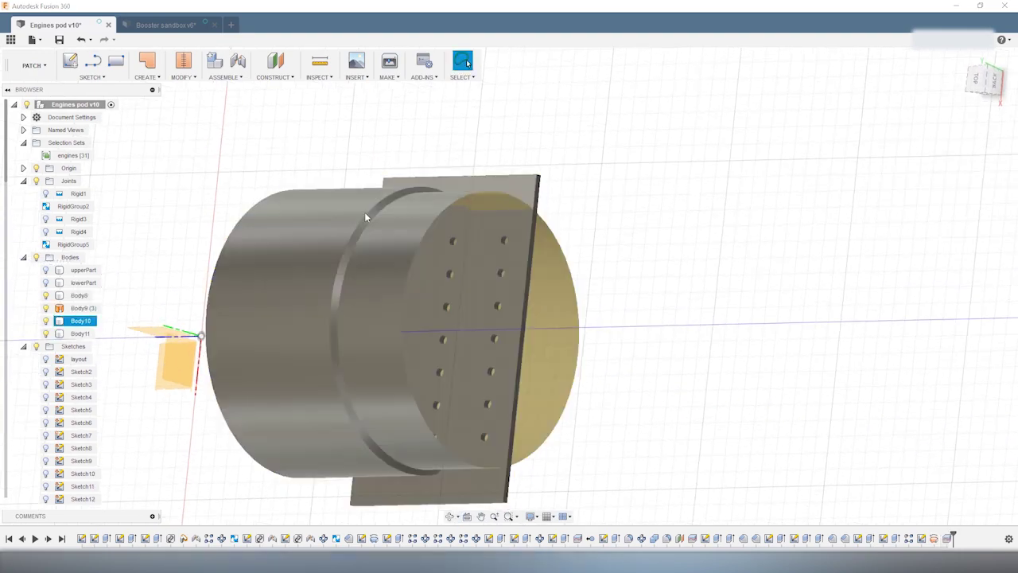